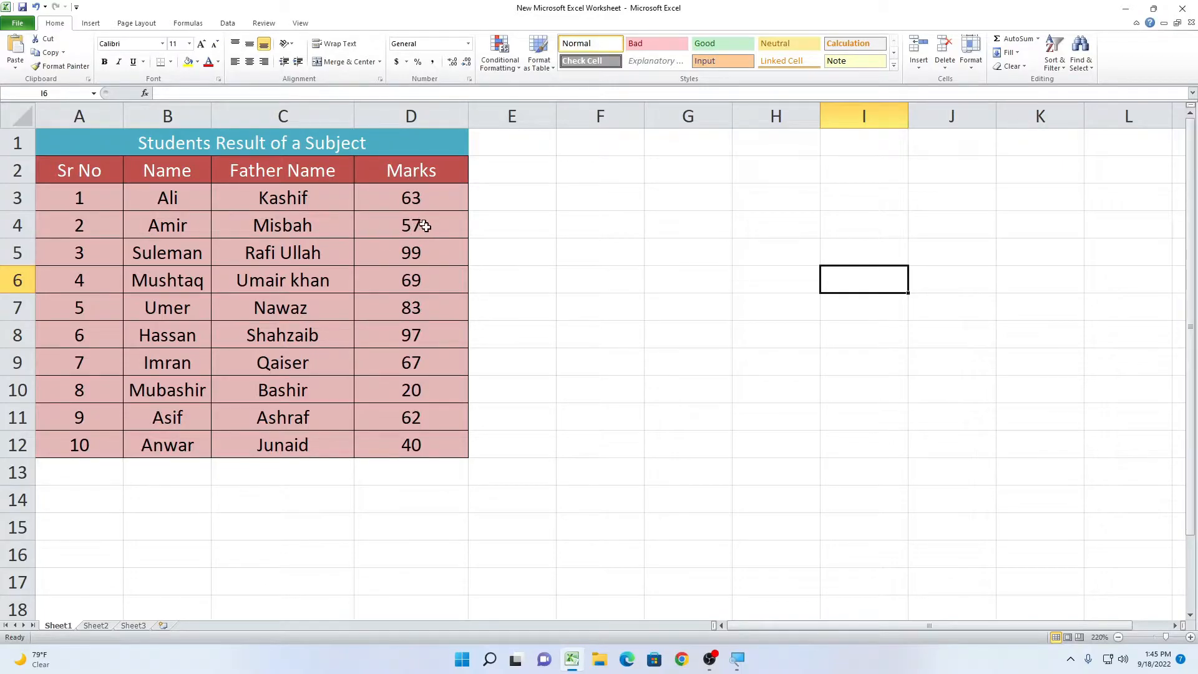
{"action": "left_click_drag", "start_coordinate": [177, 187], "coordinate": [167, 417]}
{"action": "left_click_drag", "start_coordinate": [283, 198], "coordinate": [311, 444]}
{"action": "left_click_drag", "start_coordinate": [408, 197], "coordinate": [415, 450]}
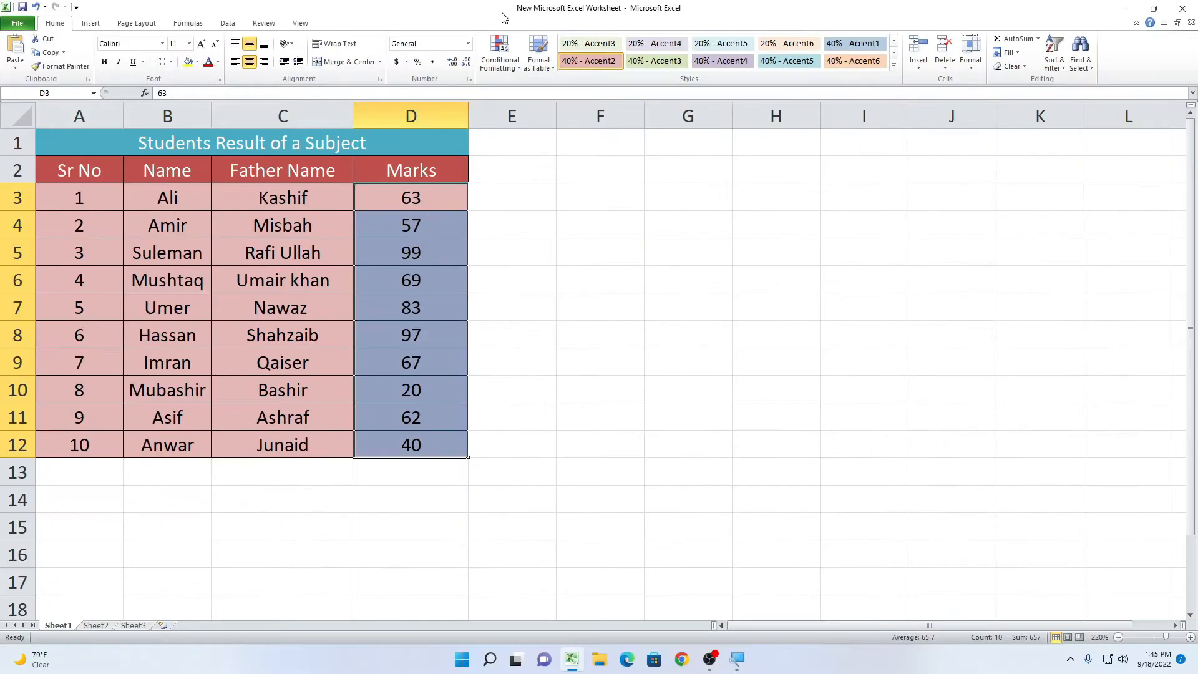
{"action": "left_click", "coordinate": [524, 193]}
{"action": "left_click_drag", "start_coordinate": [427, 197], "coordinate": [449, 451]}
{"action": "left_click", "coordinate": [525, 391]}
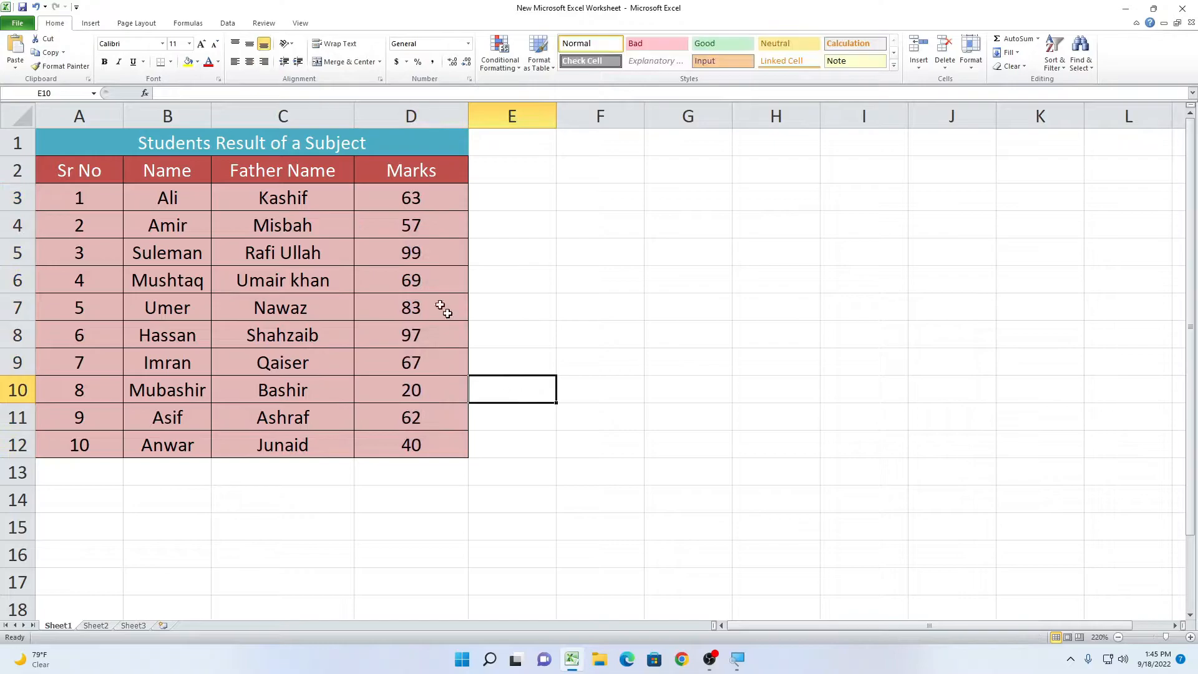
{"action": "left_click_drag", "start_coordinate": [420, 206], "coordinate": [423, 420]}
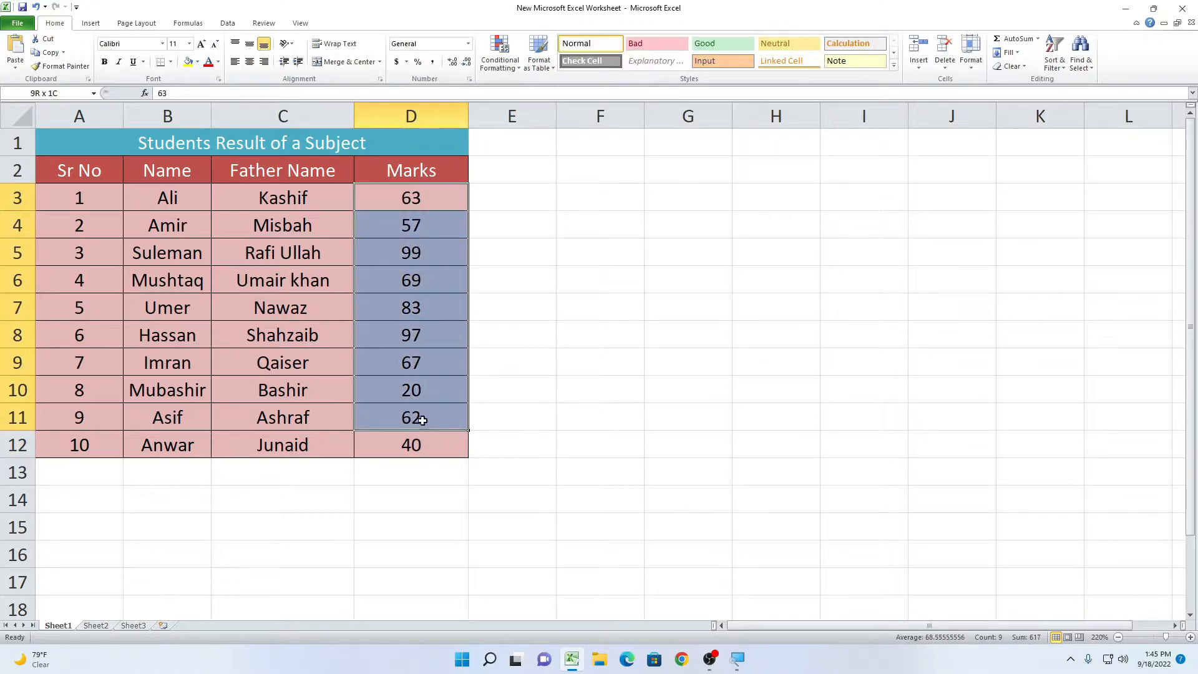
{"action": "left_click", "coordinate": [497, 425]}
{"action": "left_click_drag", "start_coordinate": [409, 200], "coordinate": [423, 443]}
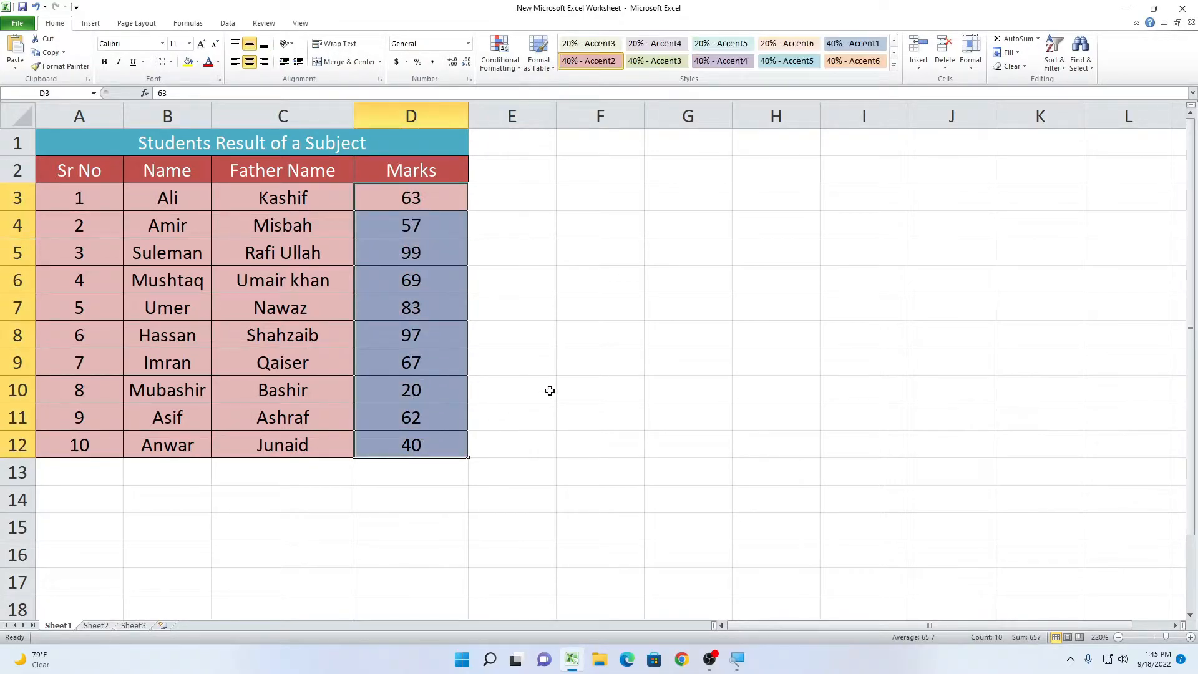
{"action": "left_click", "coordinate": [585, 368]}
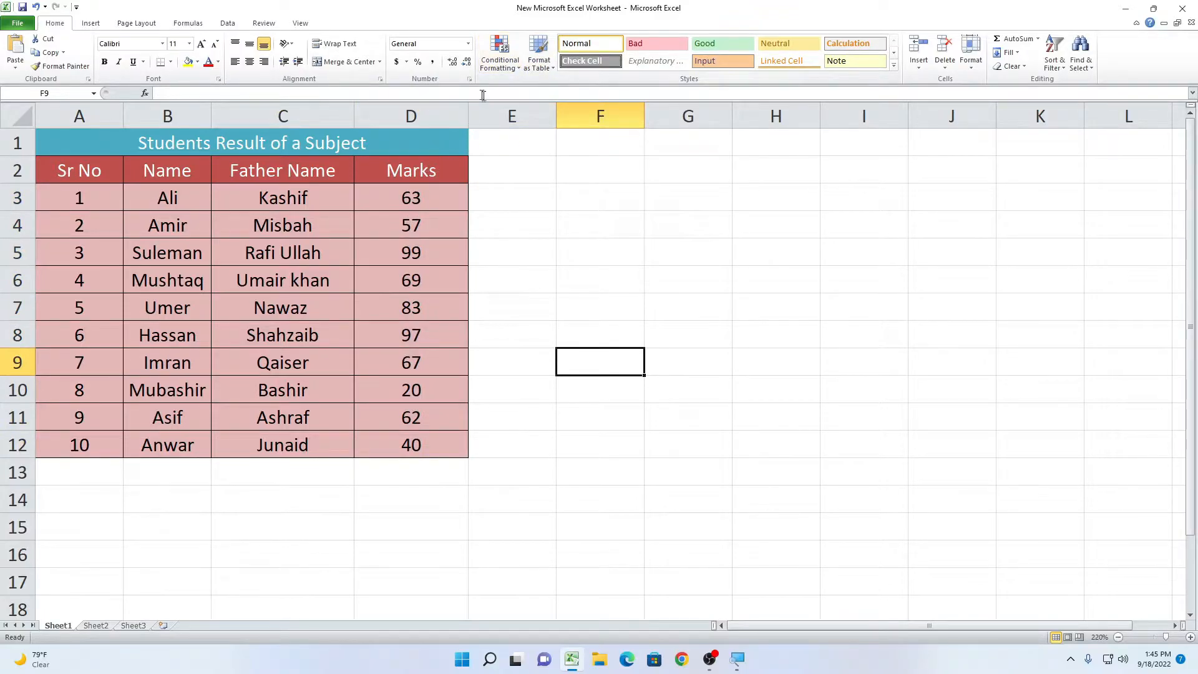
{"action": "left_click", "coordinate": [504, 71]}
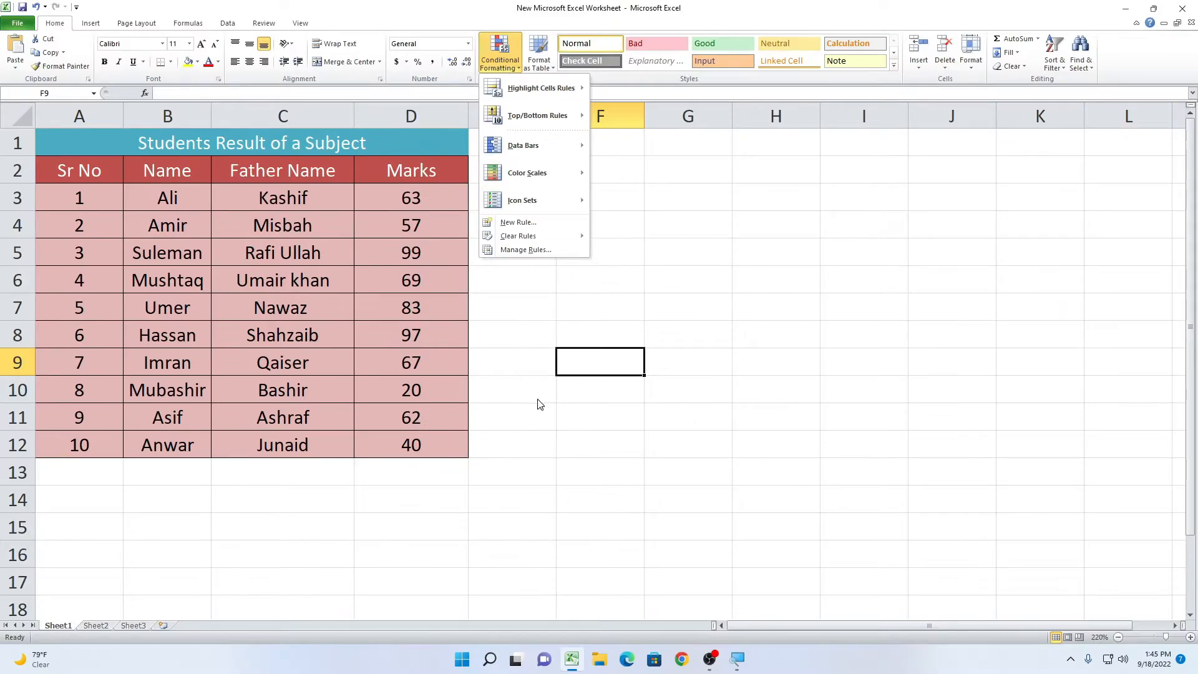
{"action": "left_click", "coordinate": [540, 405]}
Add a Greater Than highlight rule to marks D3:D12 for values above 80, using Green Fill with Dark Green Text.
{"action": "left_click_drag", "start_coordinate": [368, 198], "coordinate": [413, 444]}
{"action": "left_click", "coordinate": [506, 70]}
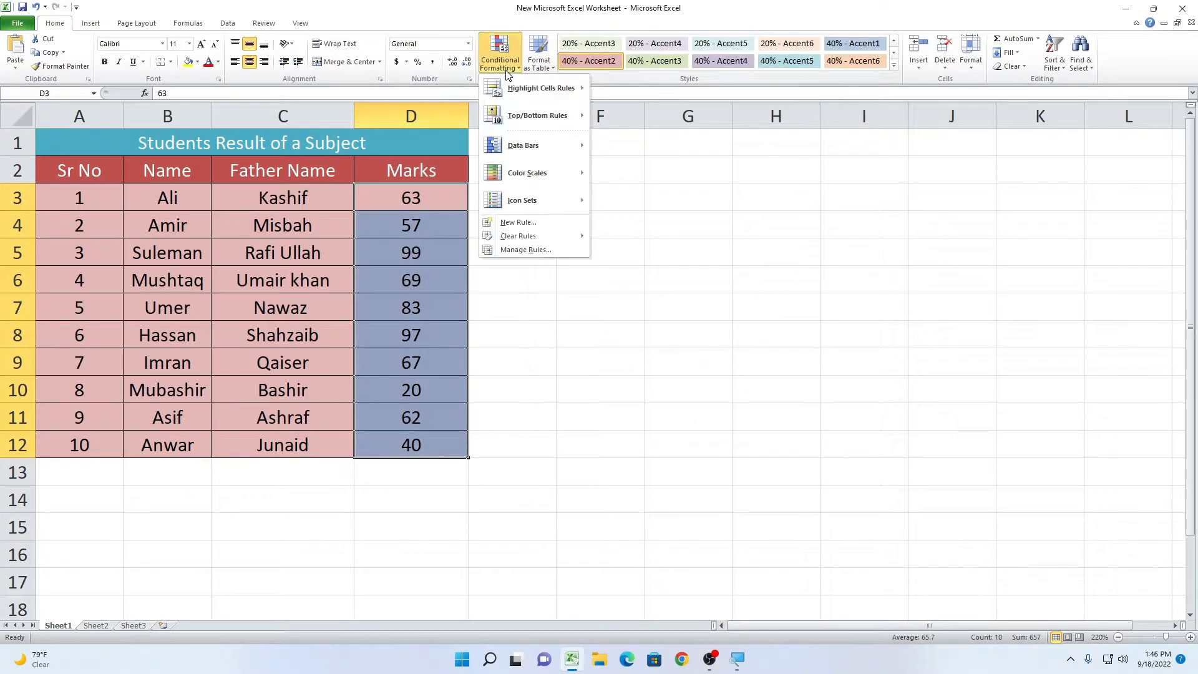
{"action": "mouse_move", "coordinate": [532, 84]}
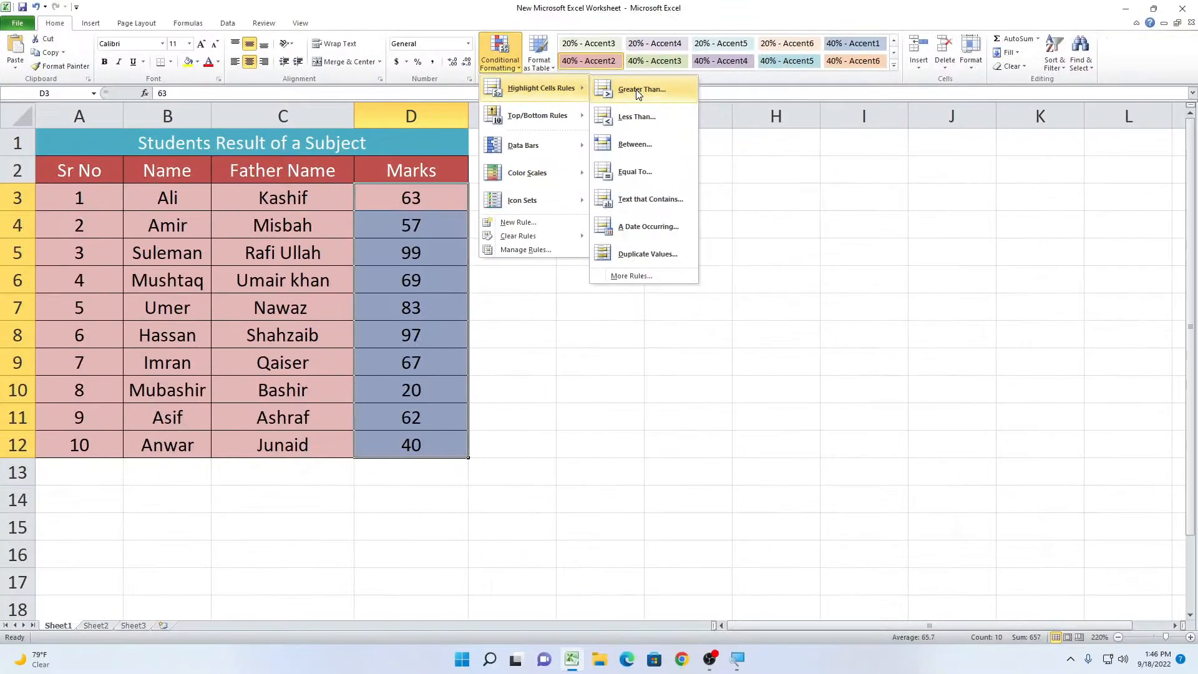
{"action": "left_click", "coordinate": [635, 88]}
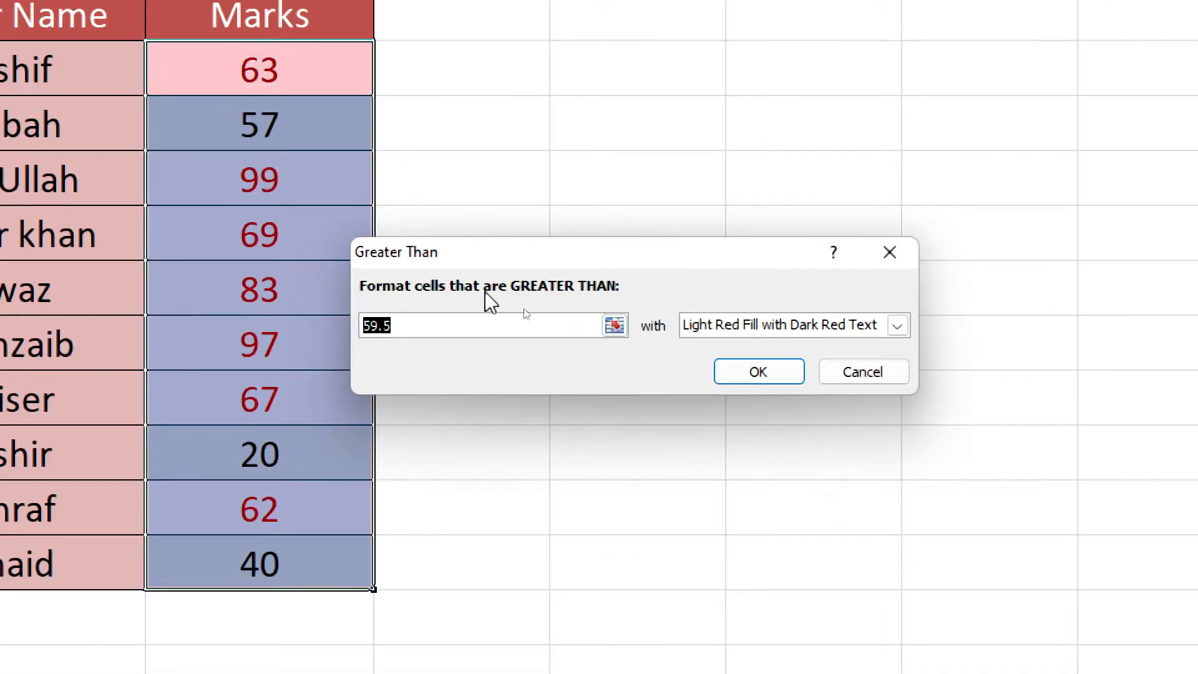
{"action": "left_click_drag", "start_coordinate": [419, 329], "coordinate": [390, 331]}
{"action": "double_click", "coordinate": [420, 330]}
{"action": "type", "text": "80"}
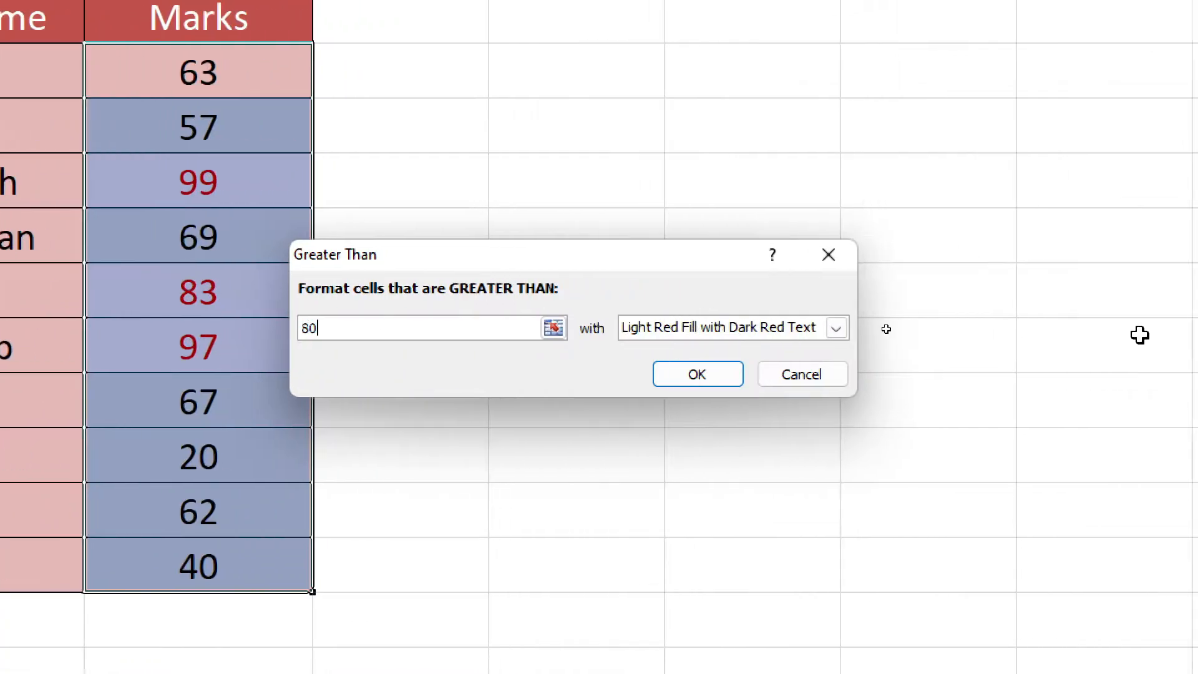
{"action": "left_click", "coordinate": [822, 328]}
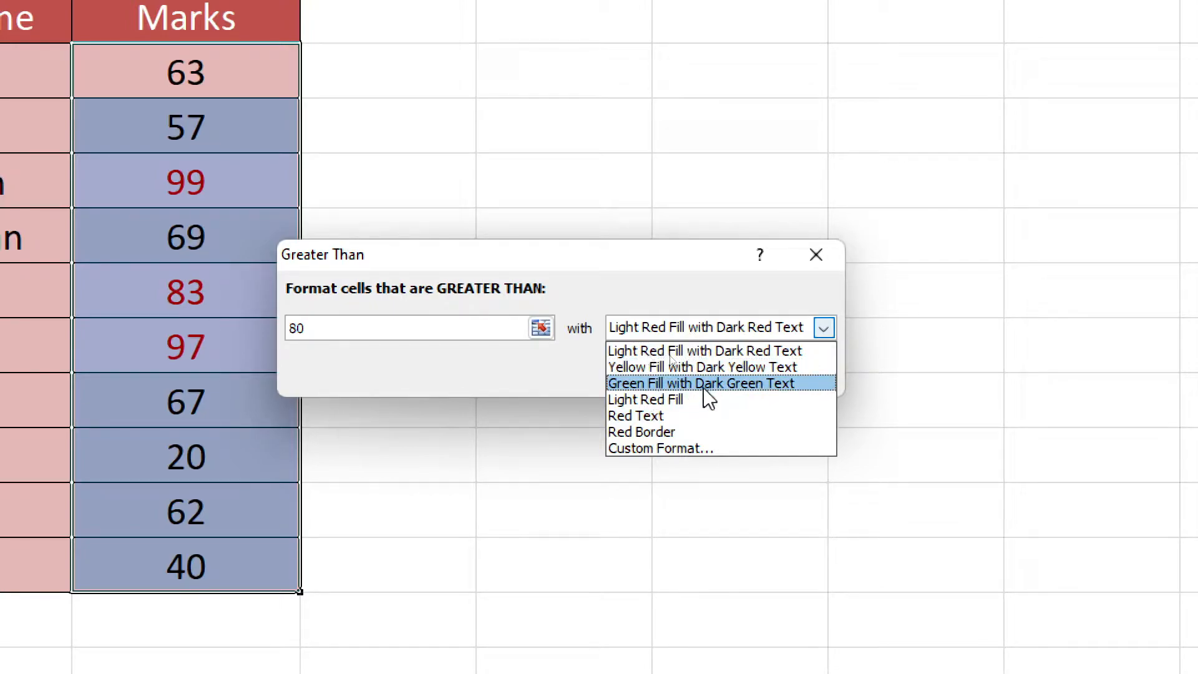
{"action": "left_click", "coordinate": [764, 384]}
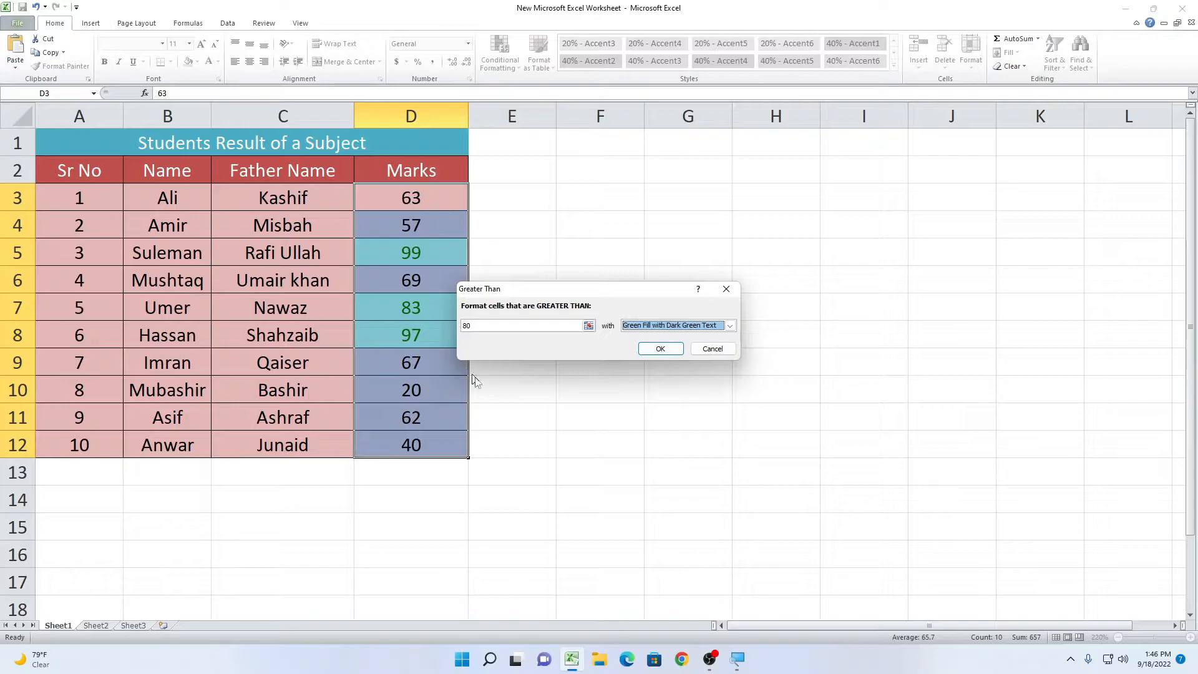
{"action": "left_click", "coordinate": [660, 349]}
{"action": "left_click", "coordinate": [570, 303]}
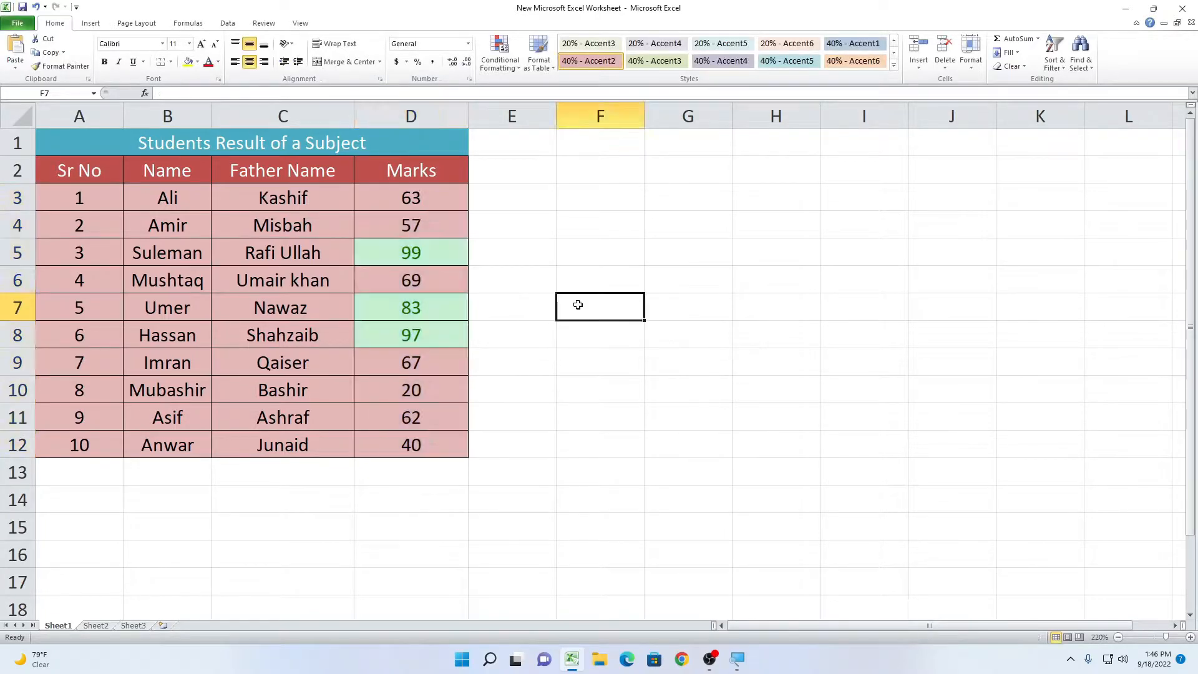
Change the mark in cell D6 to 90 to test the Greater Than highlight rule.
{"action": "left_click", "coordinate": [429, 261]}
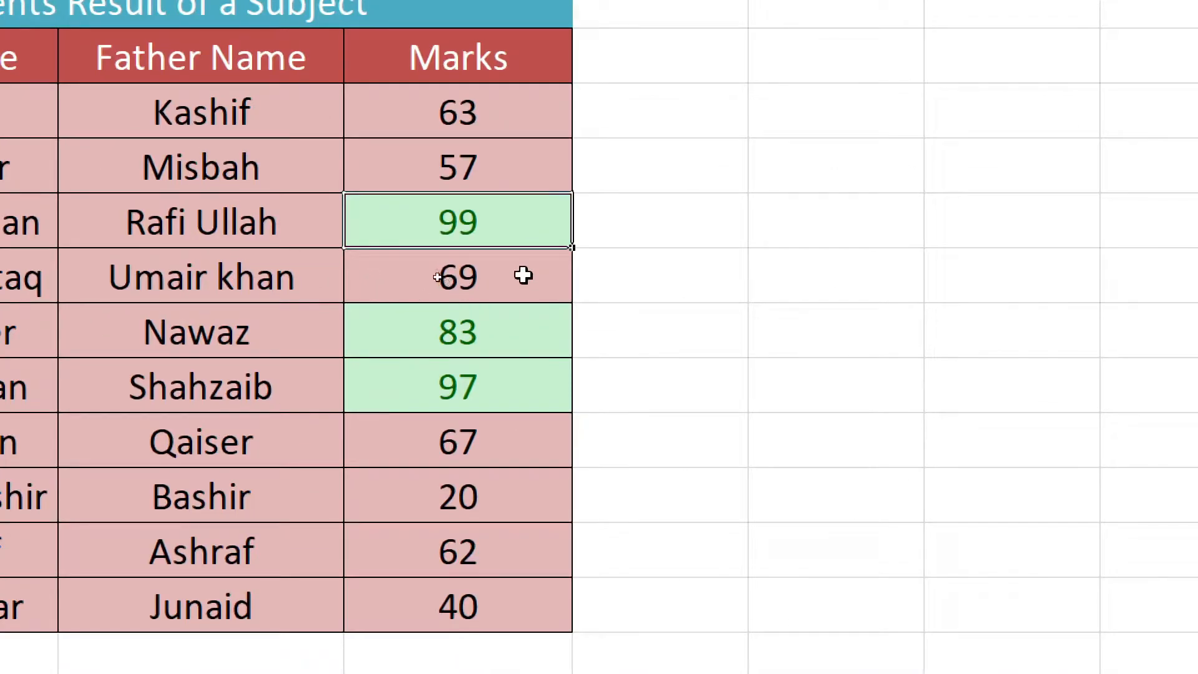
{"action": "left_click", "coordinate": [523, 275]}
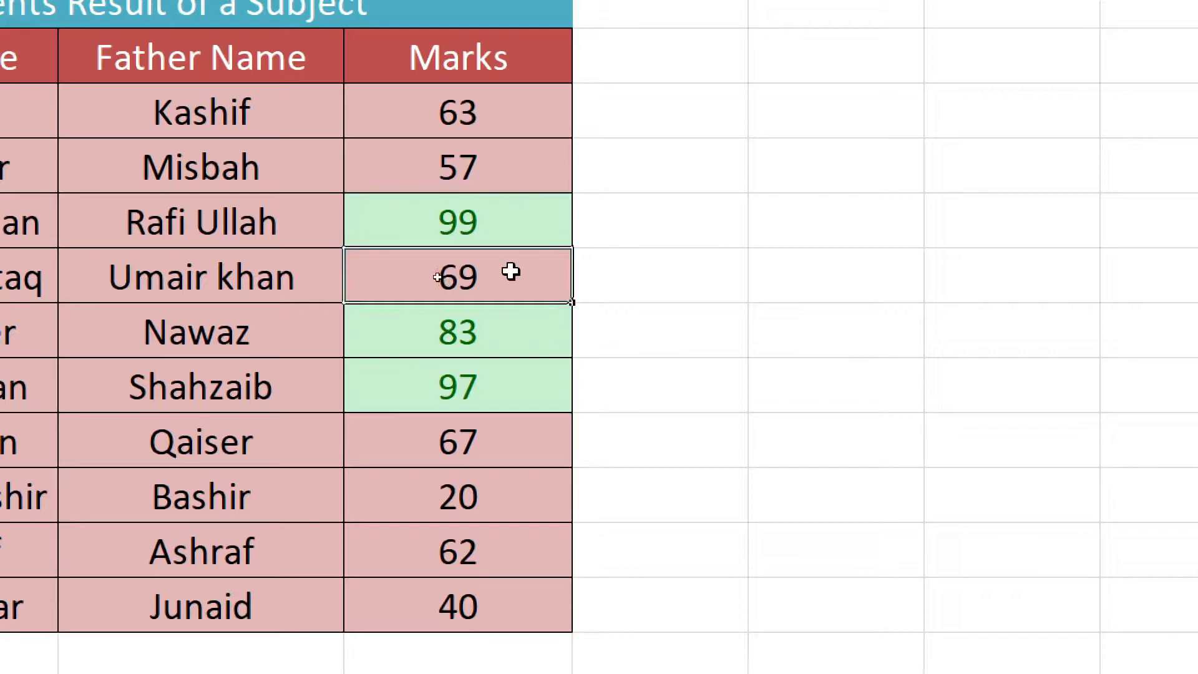
{"action": "type", "text": "90"}
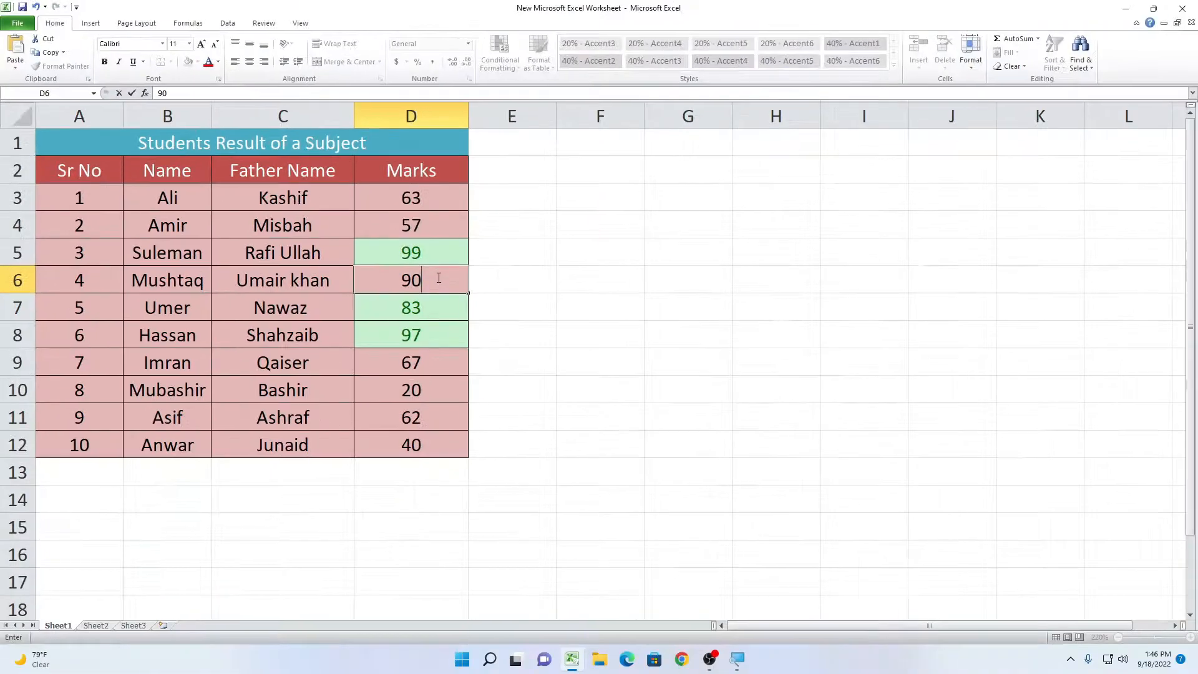
{"action": "left_click", "coordinate": [783, 396]}
Set the mark in cell D6 to 55 and check its highlighting.
{"action": "left_click", "coordinate": [435, 282]}
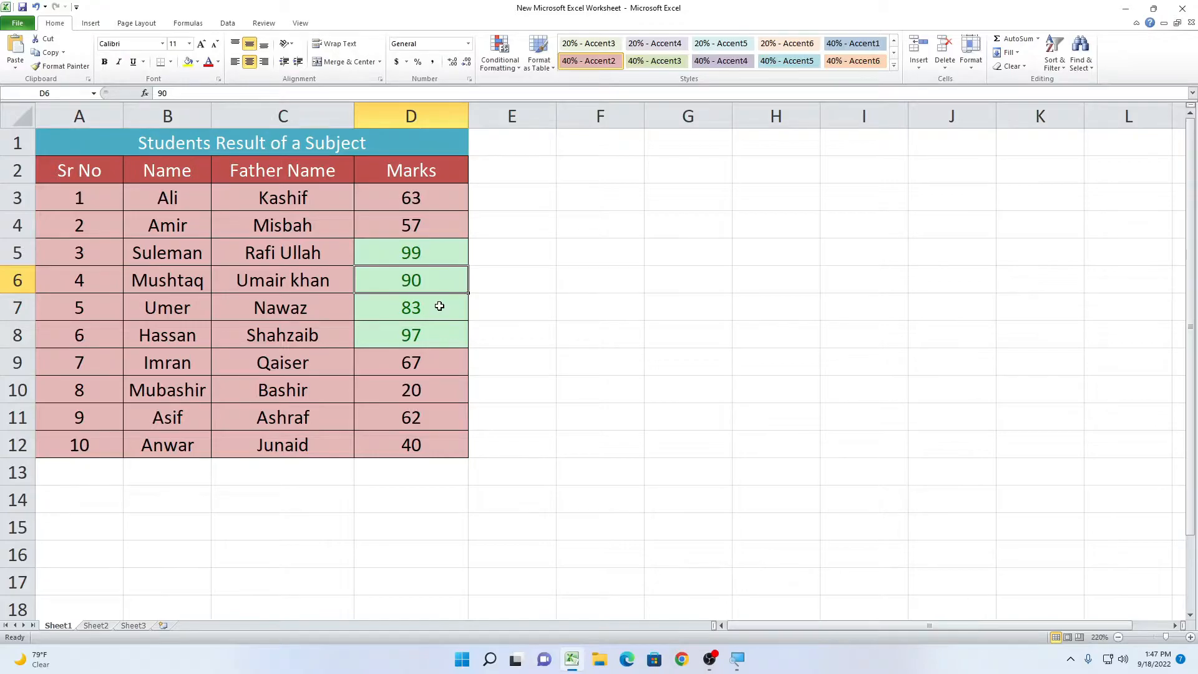
{"action": "type", "text": "55"}
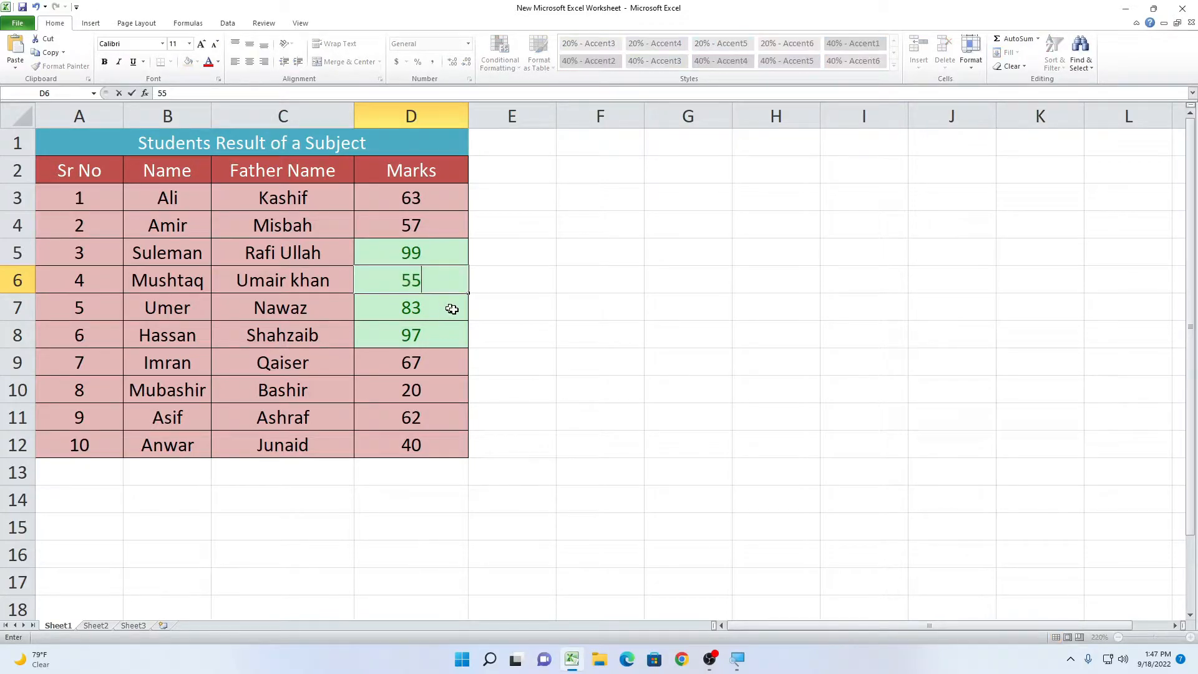
{"action": "left_click", "coordinate": [537, 331]}
{"action": "left_click", "coordinate": [441, 276]}
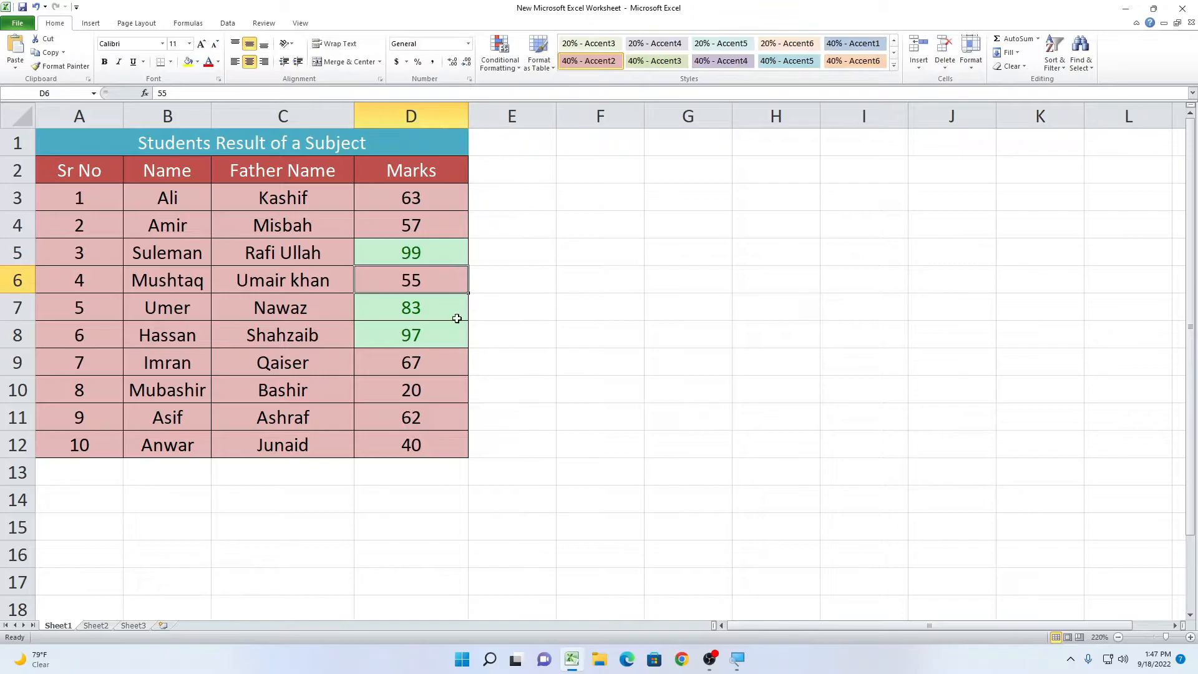
{"action": "left_click", "coordinate": [538, 344]}
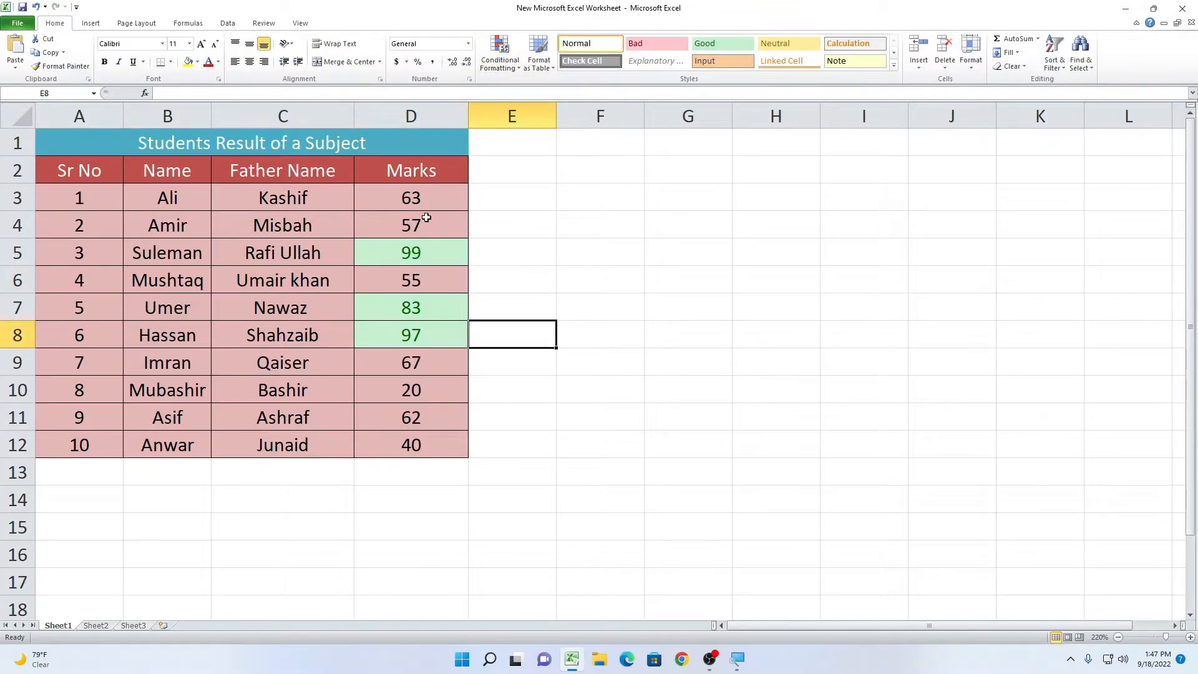
Clear the conditional formatting rules from the selected marks in D3:D12.
{"action": "mouse_move", "coordinate": [374, 200]}
{"action": "left_mouse_down"}
{"action": "mouse_move", "coordinate": [401, 281]}
{"action": "mouse_move", "coordinate": [406, 444]}
{"action": "left_mouse_up"}
{"action": "left_click", "coordinate": [500, 62]}
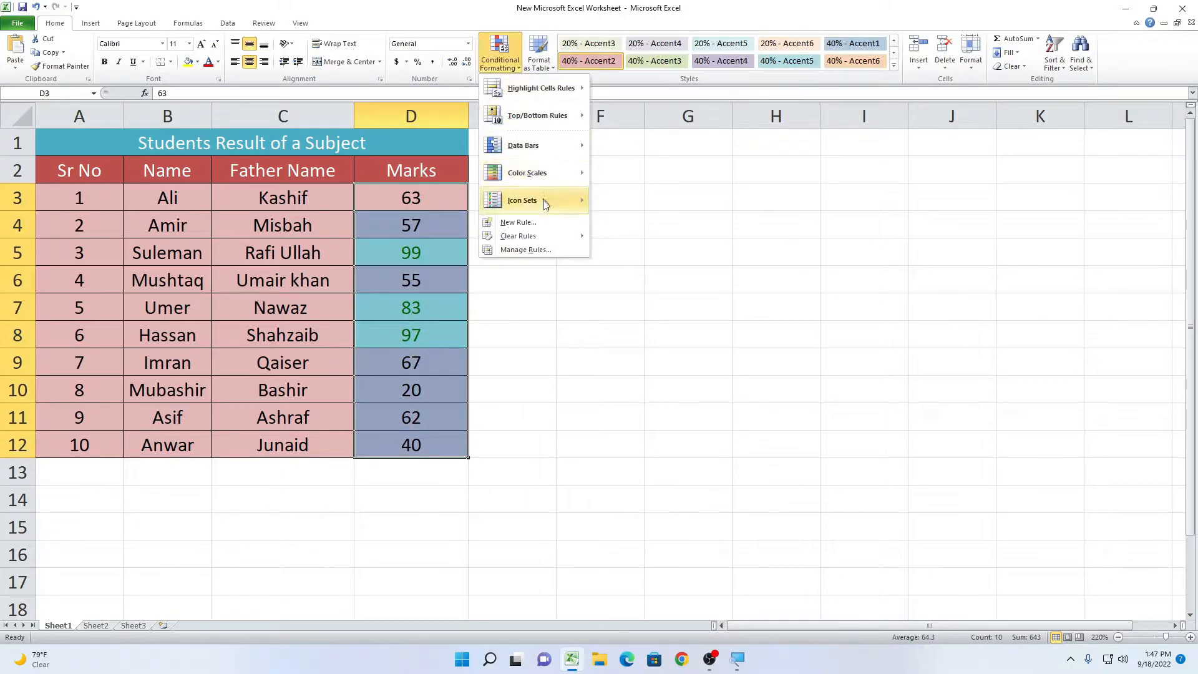
{"action": "mouse_move", "coordinate": [541, 236]}
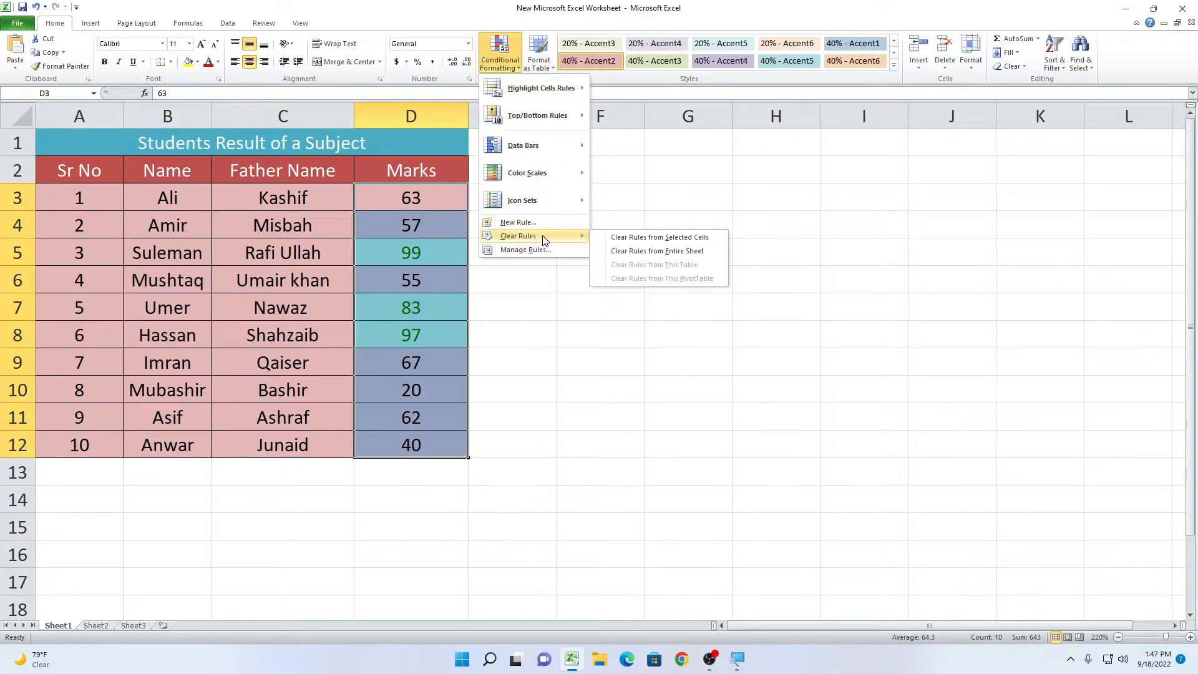
{"action": "left_click", "coordinate": [616, 237]}
{"action": "left_click", "coordinate": [603, 357]}
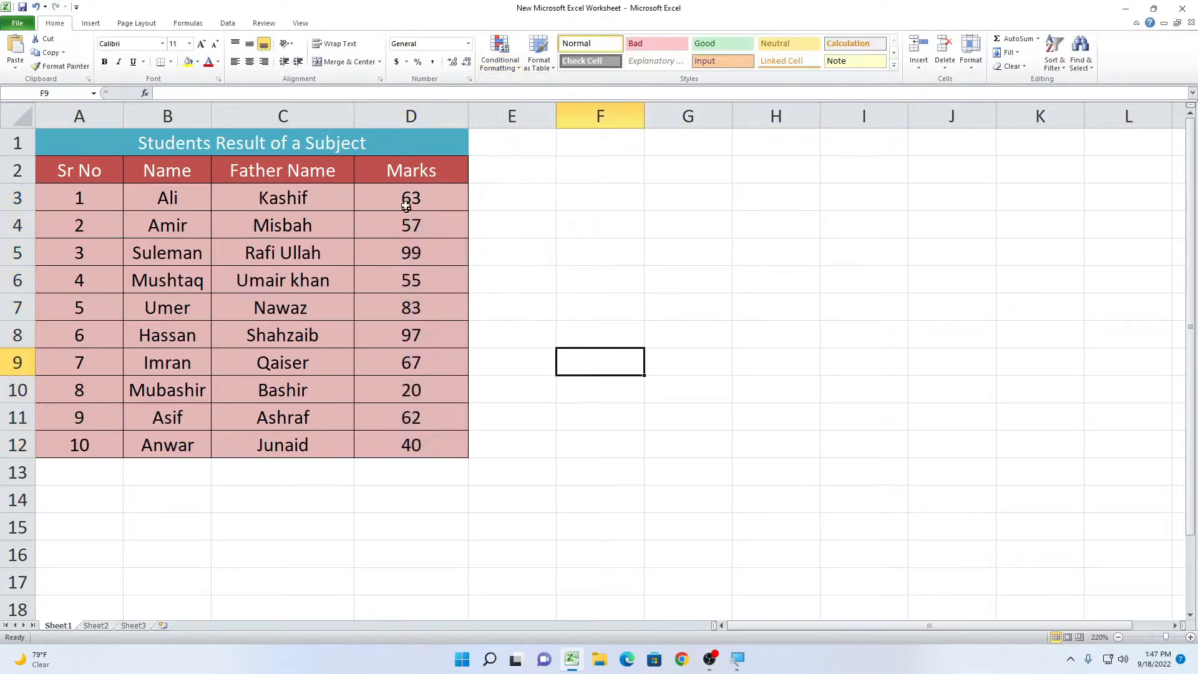
Add a Less Than highlight rule to marks D3:D12 for values below 30, using Yellow Fill with Dark Yellow Text.
{"action": "left_click_drag", "start_coordinate": [392, 206], "coordinate": [407, 444]}
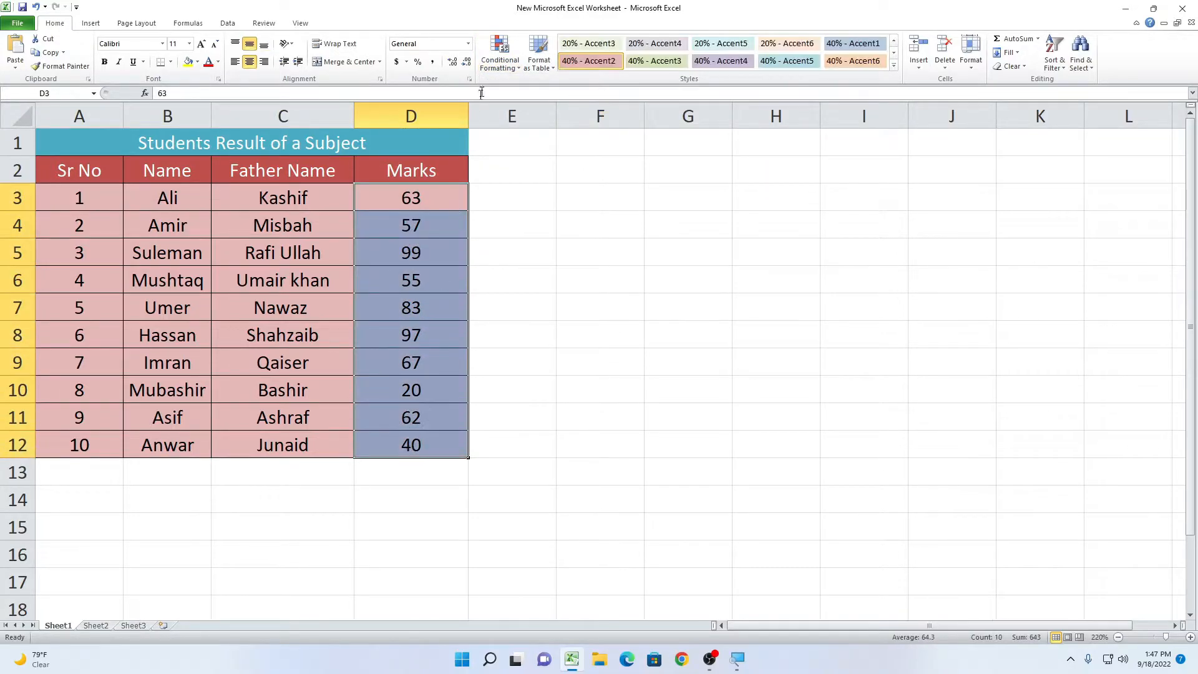
{"action": "left_click", "coordinate": [500, 63]}
{"action": "mouse_move", "coordinate": [532, 91]}
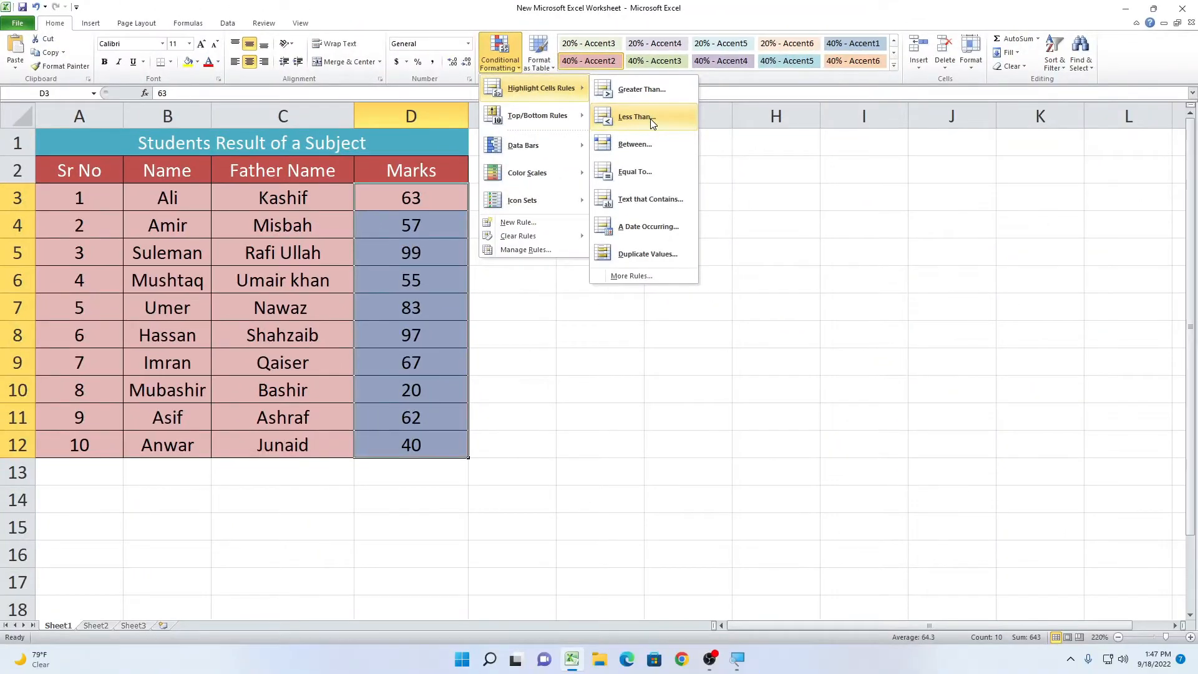
{"action": "left_click", "coordinate": [822, 155]}
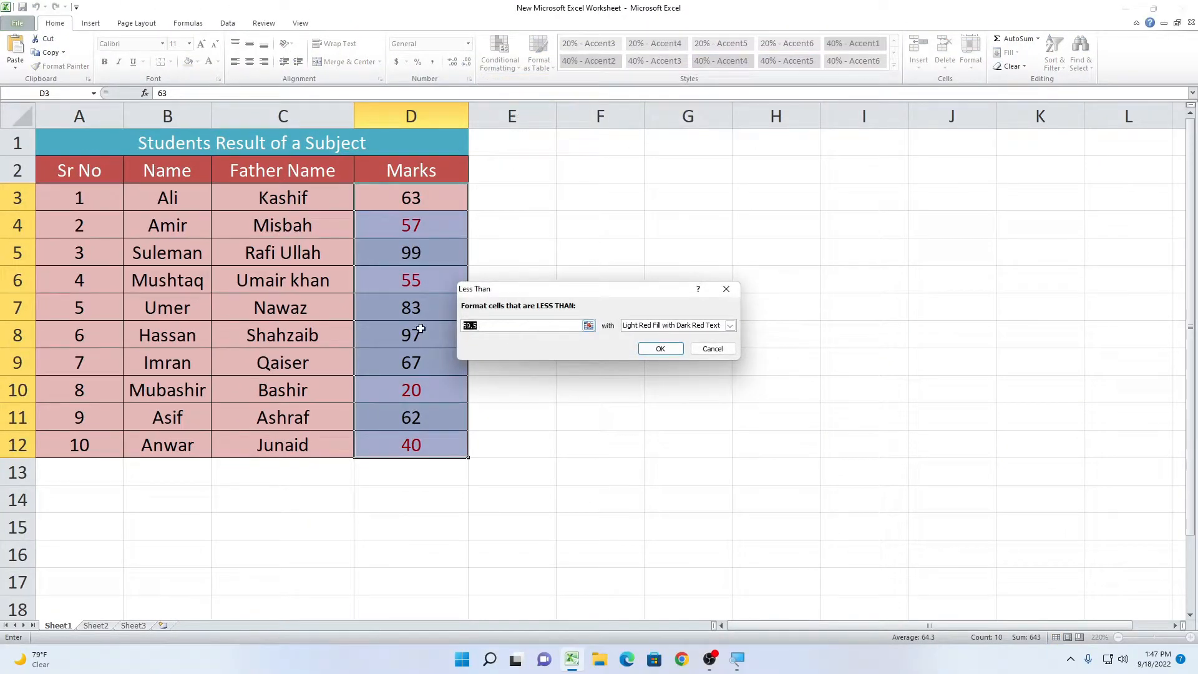
{"action": "type", "text": "30"}
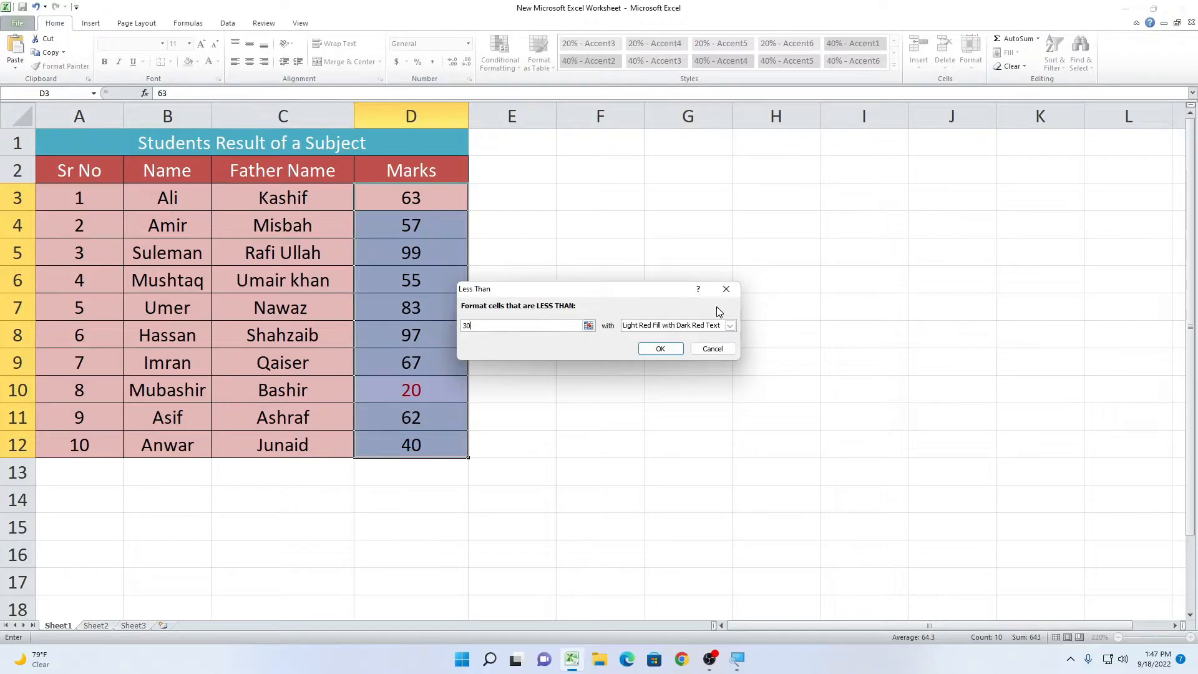
{"action": "left_click", "coordinate": [728, 325]}
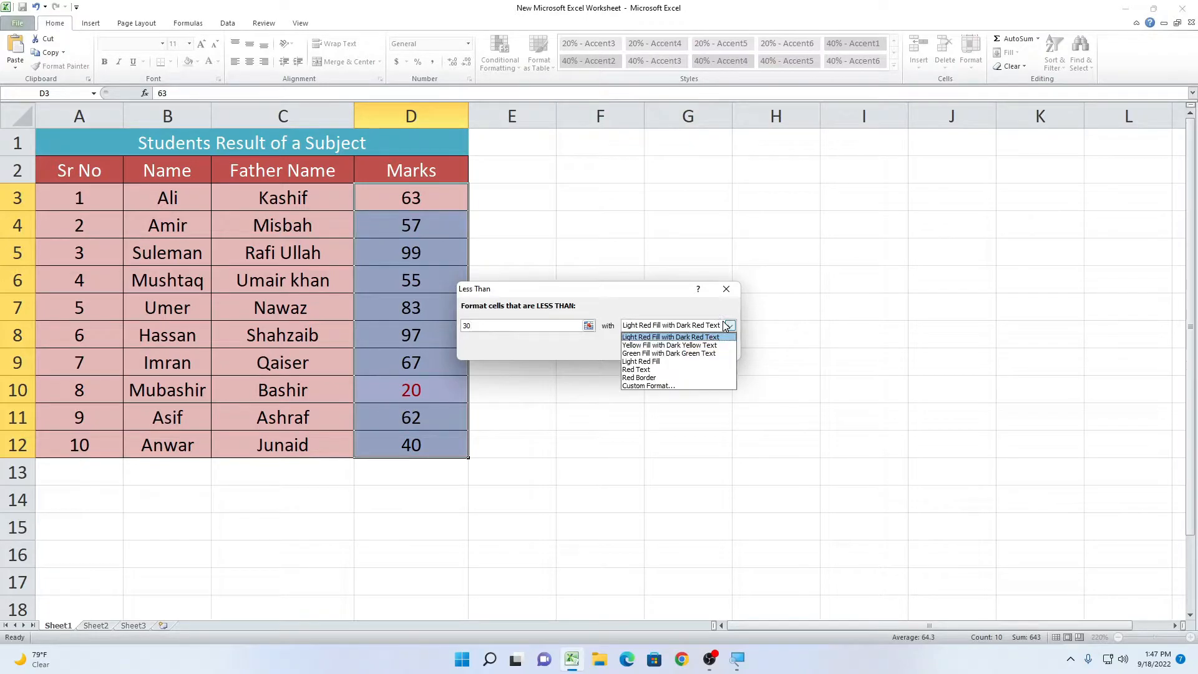
{"action": "left_click", "coordinate": [695, 347]}
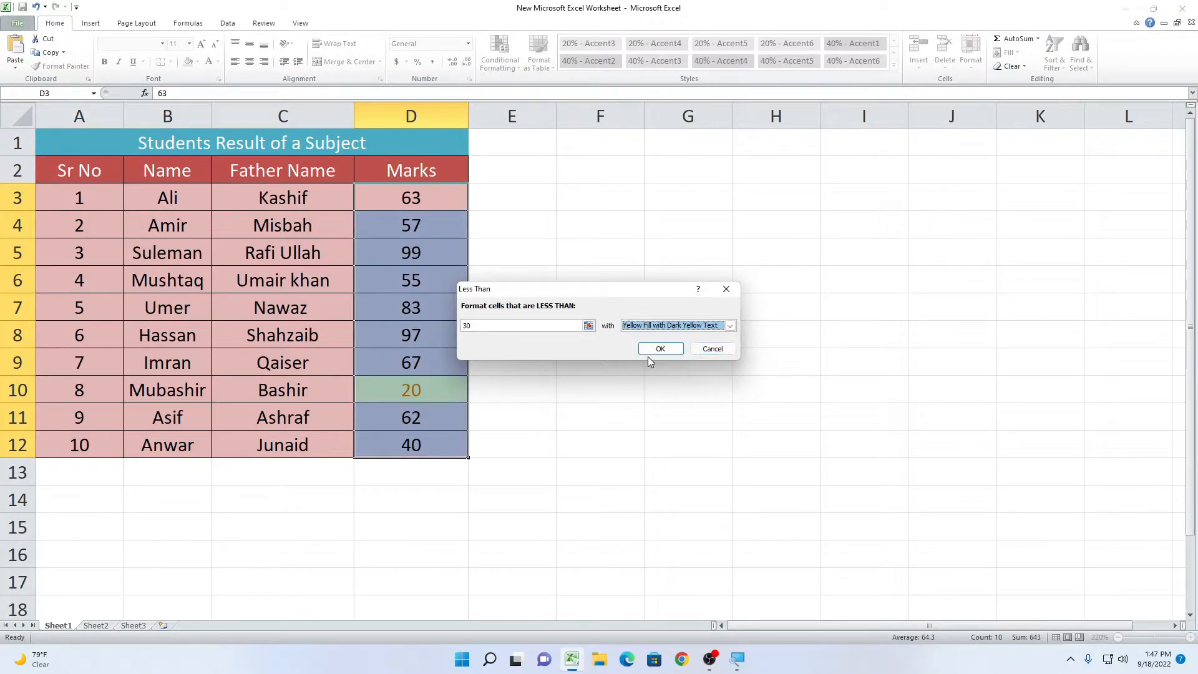
{"action": "left_click", "coordinate": [658, 347]}
{"action": "left_click", "coordinate": [565, 366]}
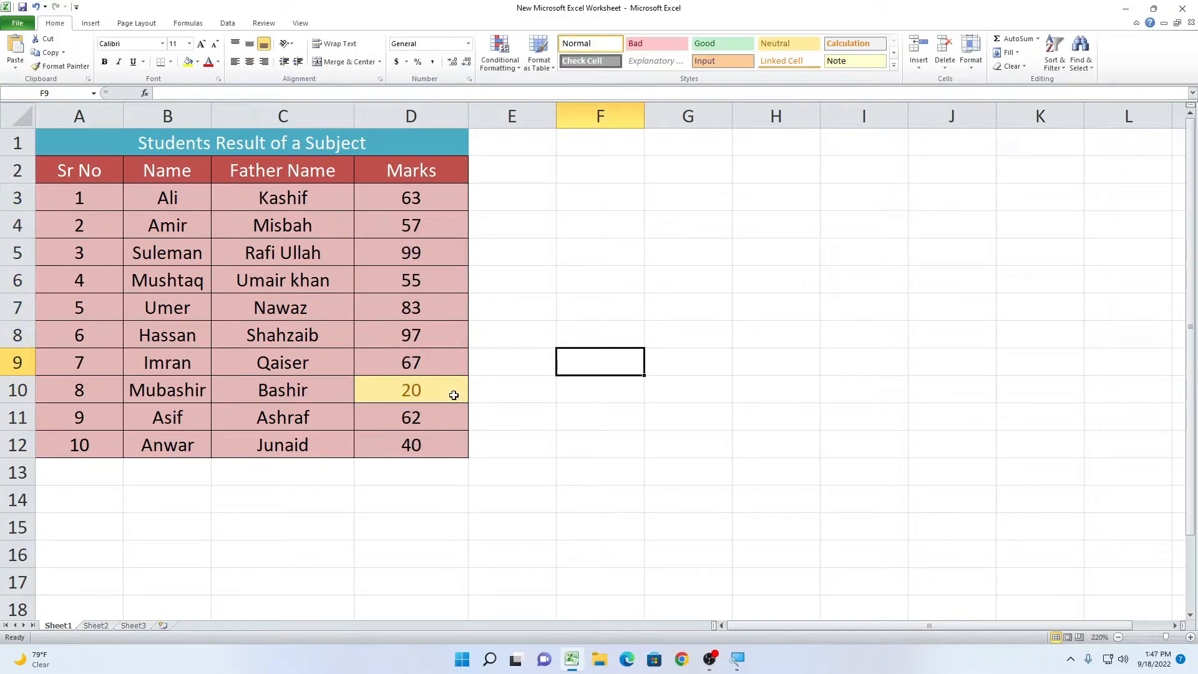
{"action": "left_click", "coordinate": [612, 268]}
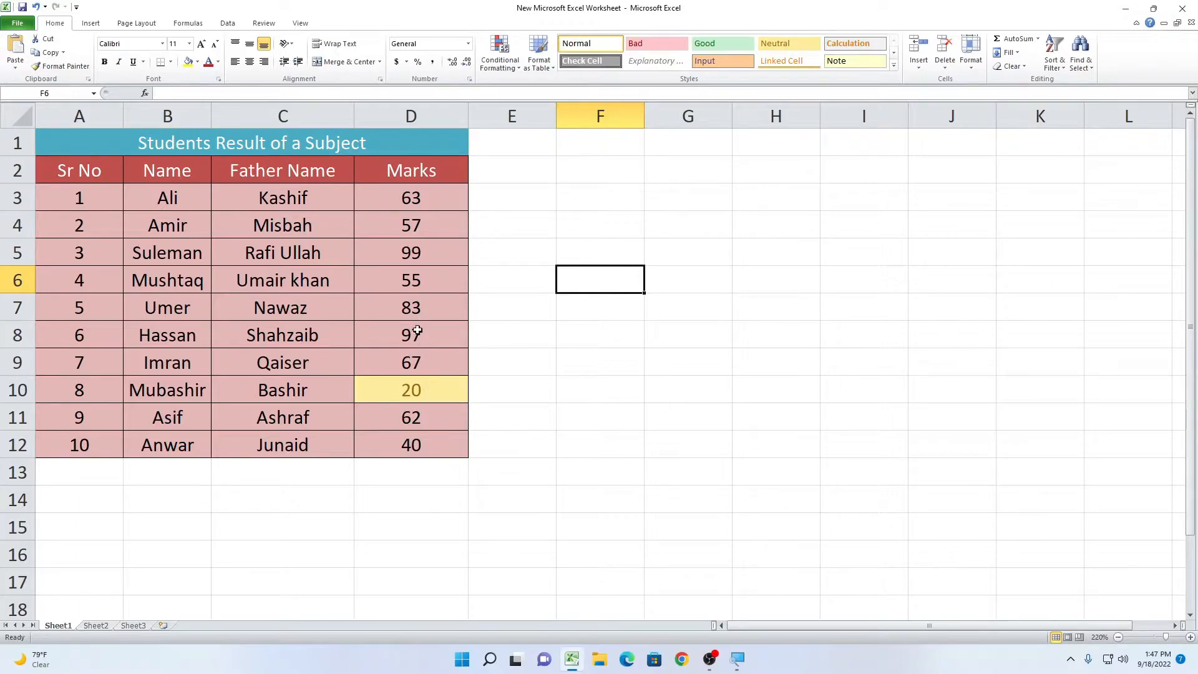
Change the mark in cell D9 to 25 to test the Less Than highlight rule.
{"action": "left_click", "coordinate": [418, 361]}
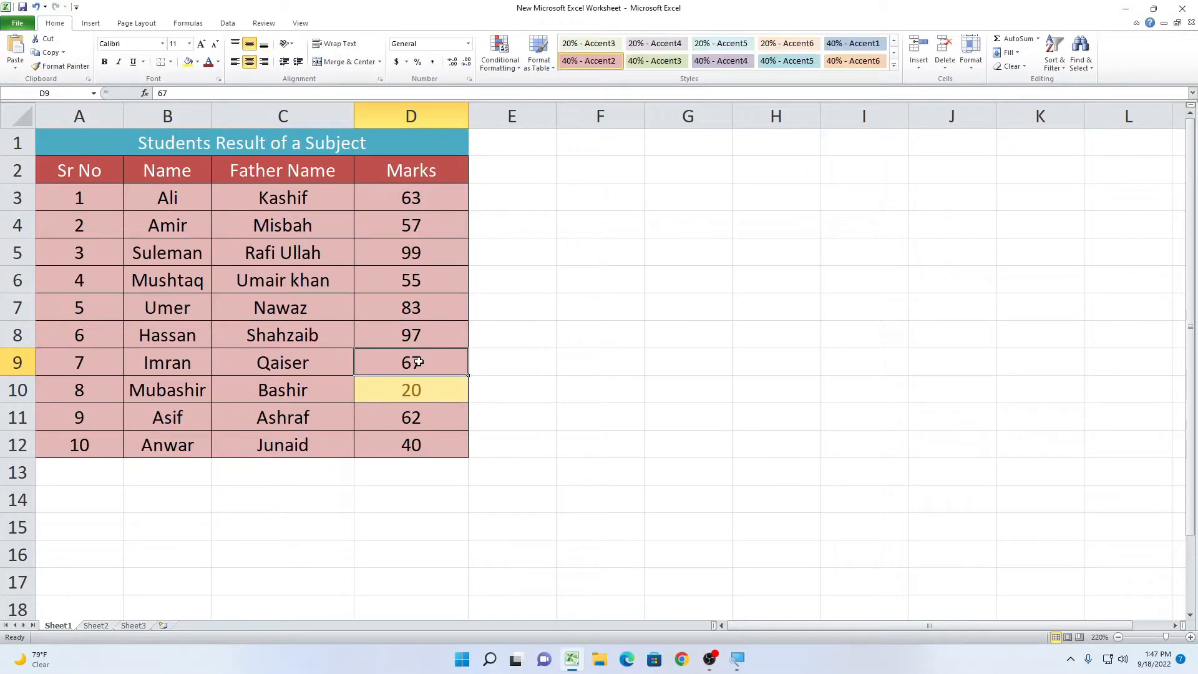
{"action": "type", "text": "25"}
{"action": "left_click", "coordinate": [552, 386]}
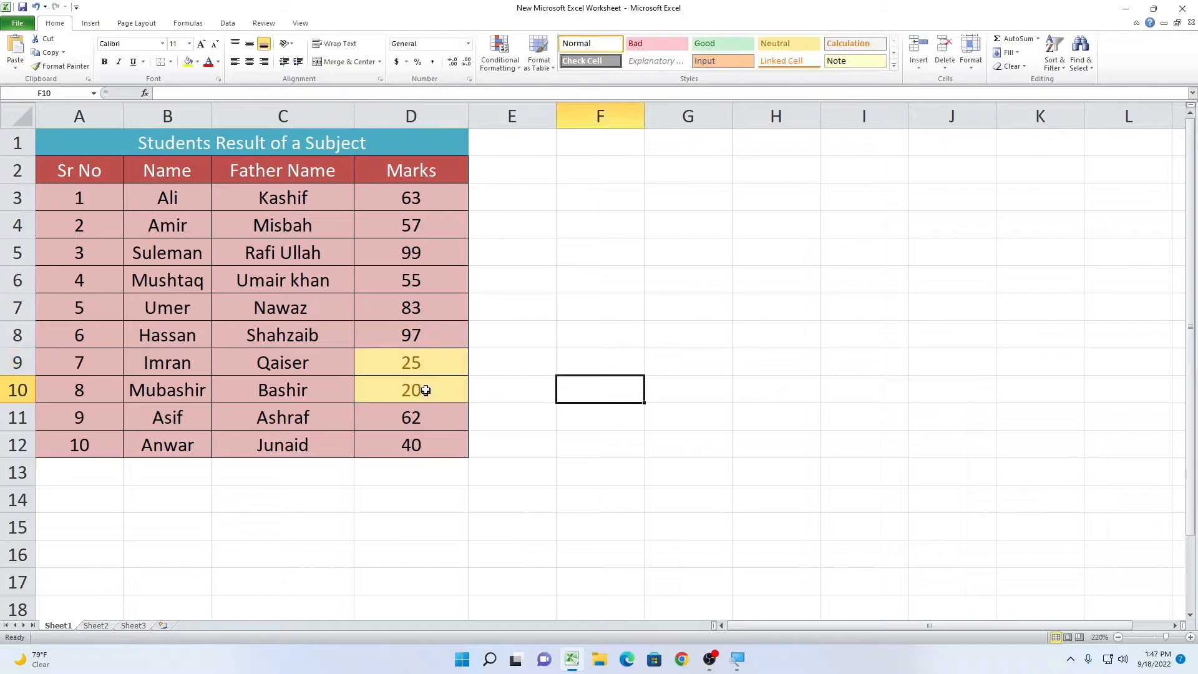
{"action": "key", "text": "super"}
{"action": "key", "text": "super"}
Clear the conditional formatting rules from the marks in D3:D12.
{"action": "left_click_drag", "start_coordinate": [375, 200], "coordinate": [388, 431]}
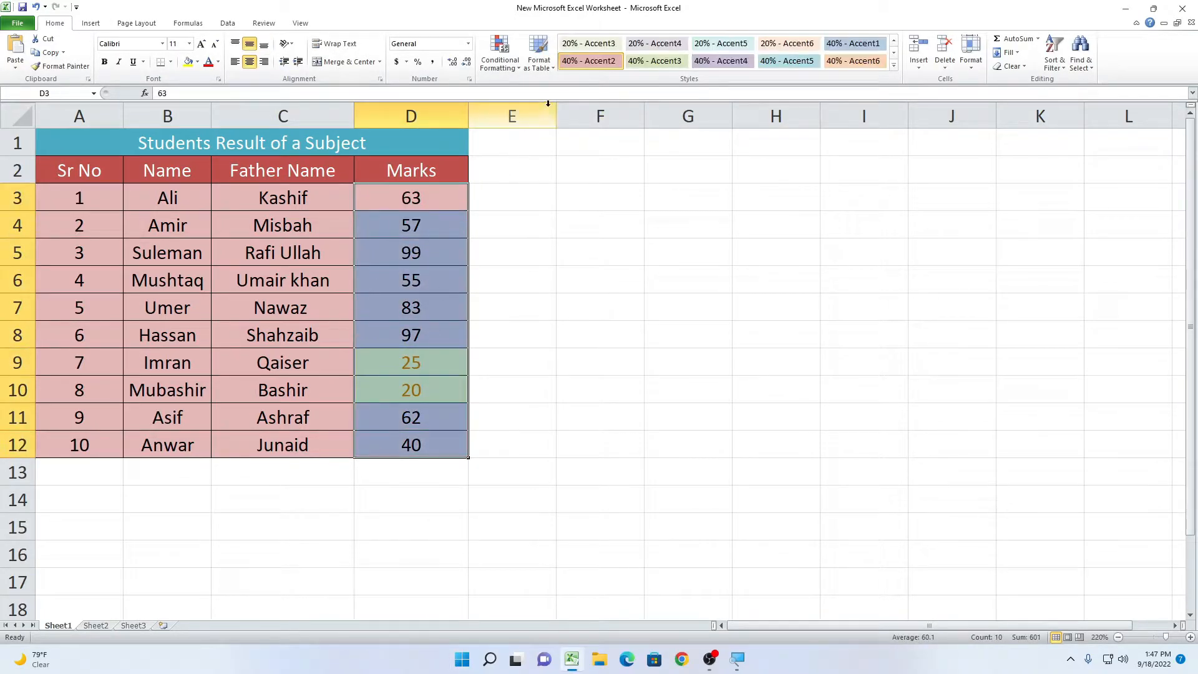
{"action": "left_click", "coordinate": [499, 62]}
{"action": "mouse_move", "coordinate": [519, 236]}
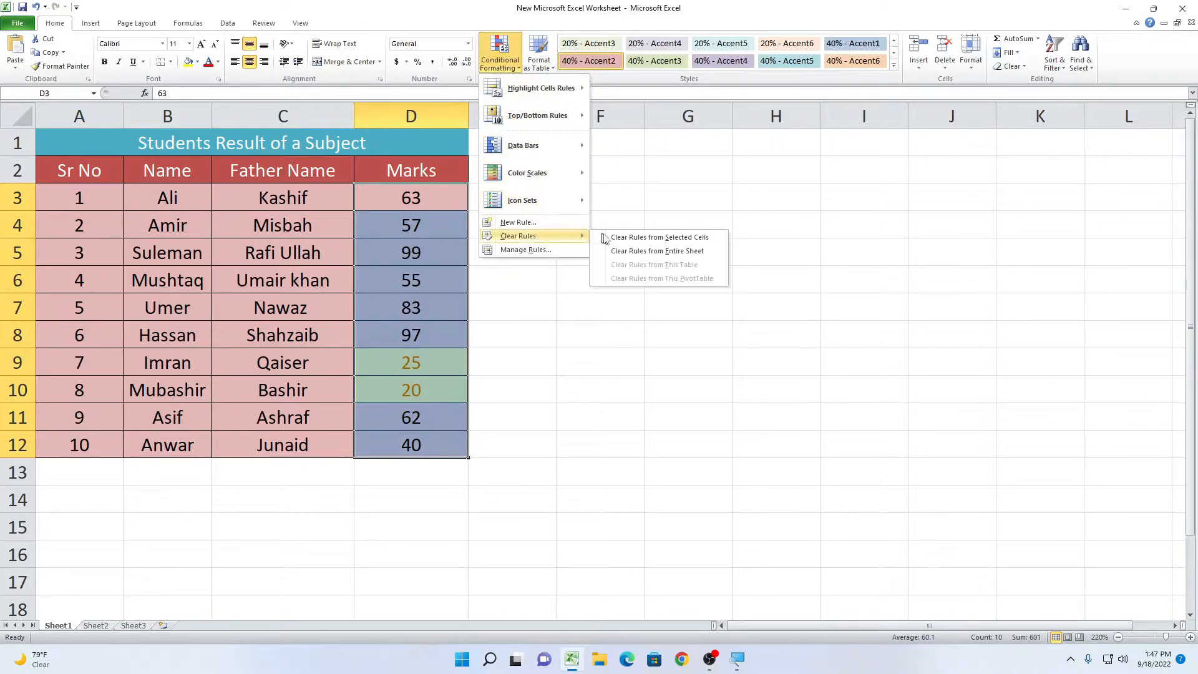
{"action": "left_click", "coordinate": [620, 235]}
Start a Between highlight rule for marks D3:D12 with limits of 40 and 70.
{"action": "left_click", "coordinate": [502, 68]}
{"action": "mouse_move", "coordinate": [541, 88]}
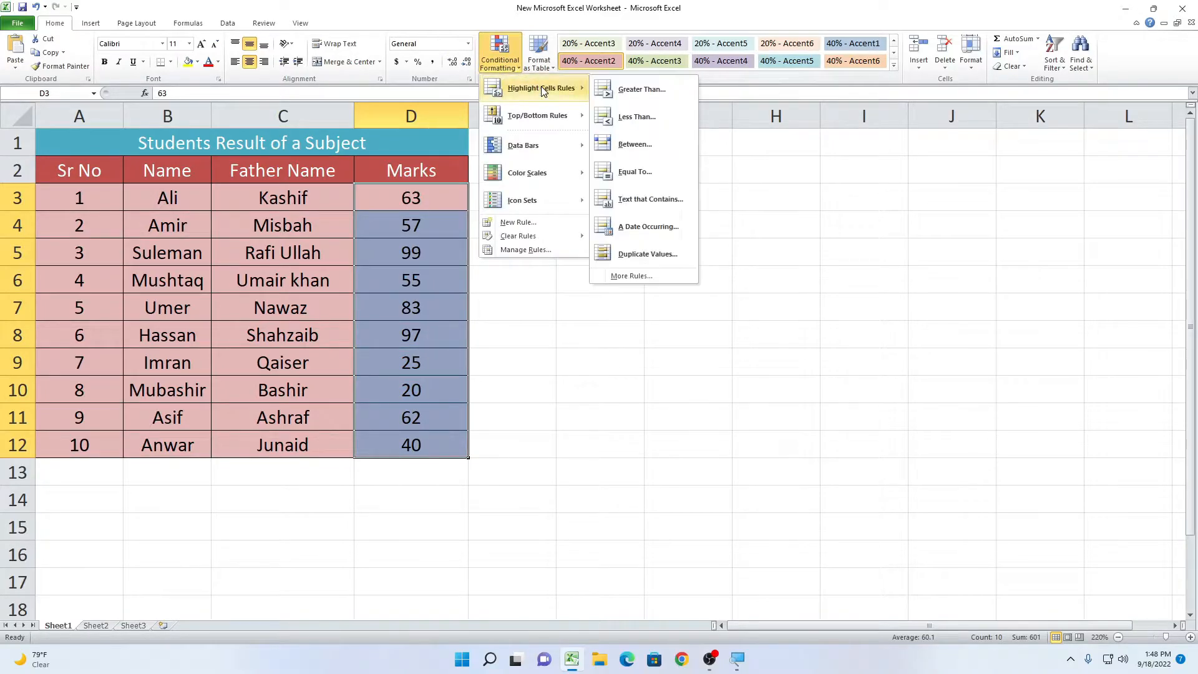
{"action": "left_click", "coordinate": [657, 144]}
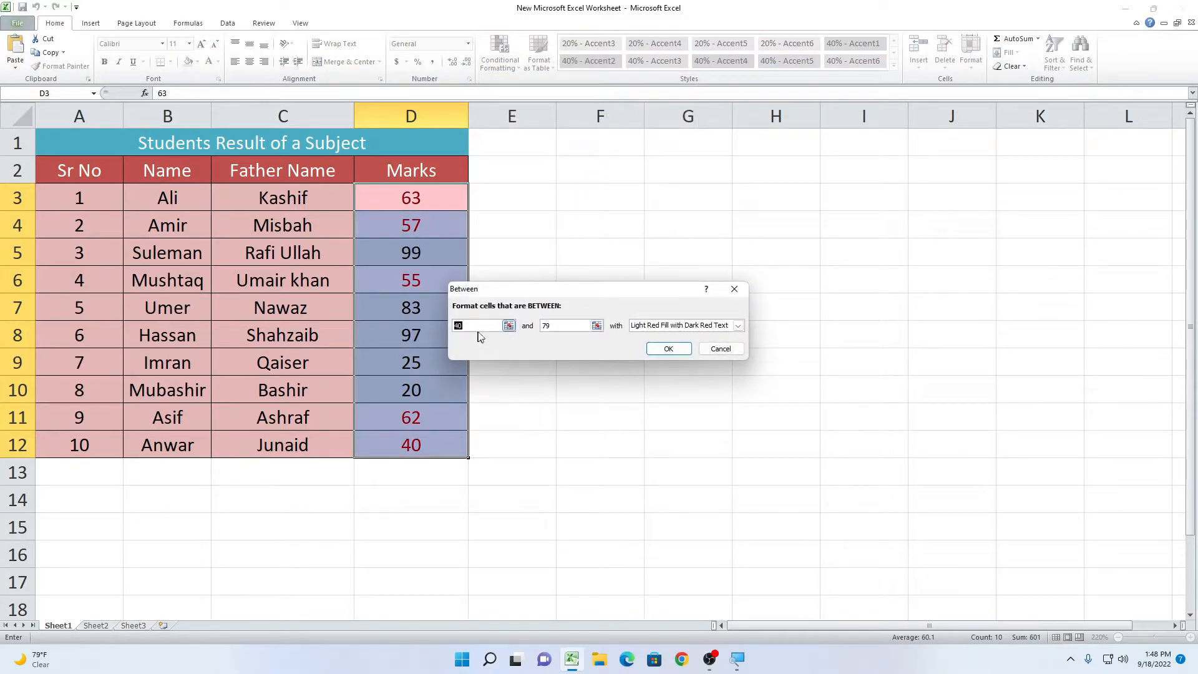
{"action": "left_click", "coordinate": [698, 326]}
{"action": "left_click", "coordinate": [682, 326]}
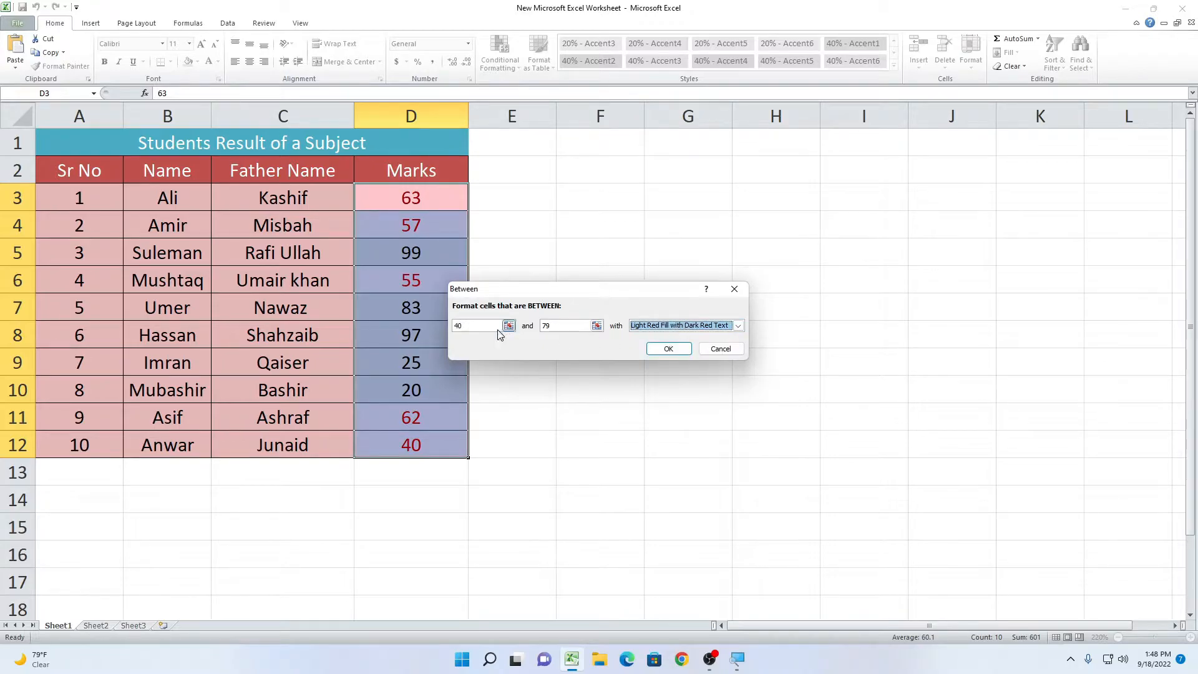
{"action": "left_click_drag", "start_coordinate": [432, 326], "coordinate": [414, 325]}
{"action": "type", "text": "40"}
{"action": "key", "text": "Tab"}
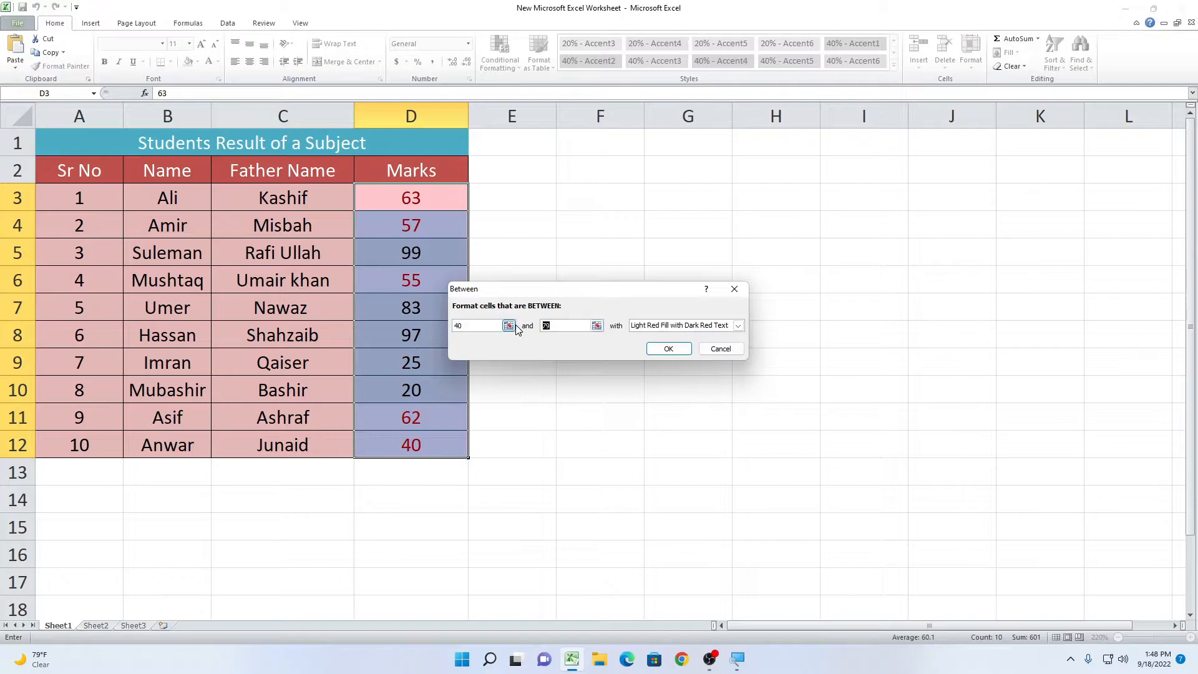
{"action": "type", "text": "70"}
Give the Between rule a custom format with a medium blue background fill and apply it to the marks.
{"action": "left_click", "coordinate": [665, 327]}
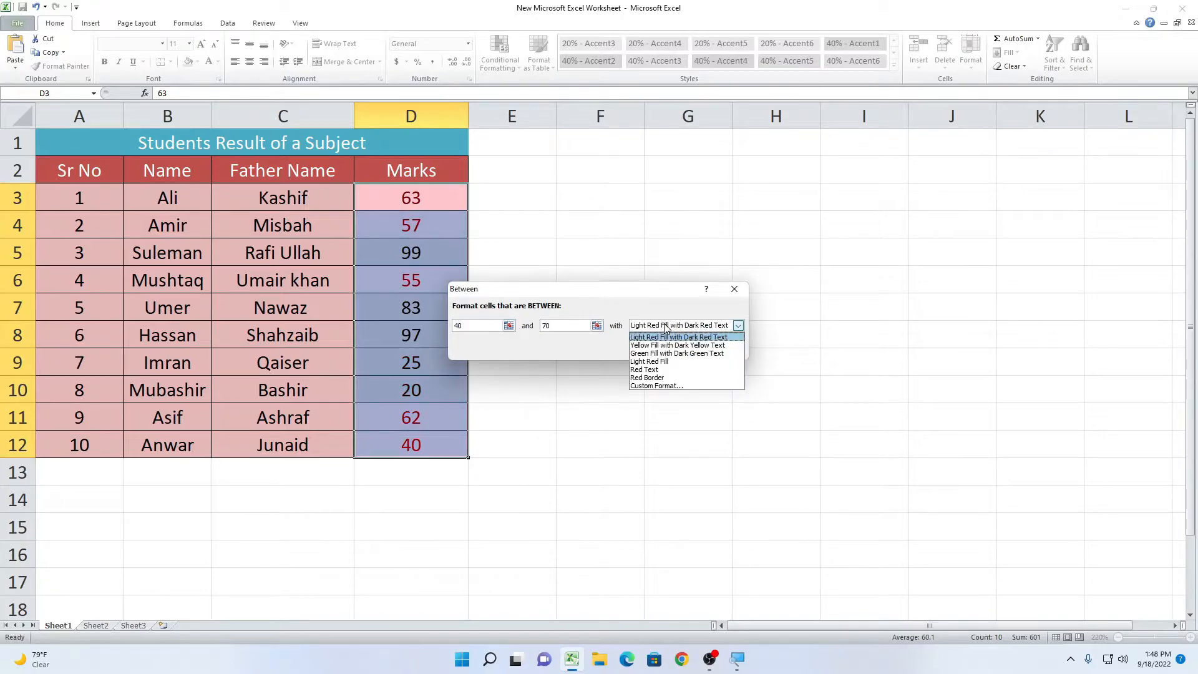
{"action": "left_click", "coordinate": [672, 386]}
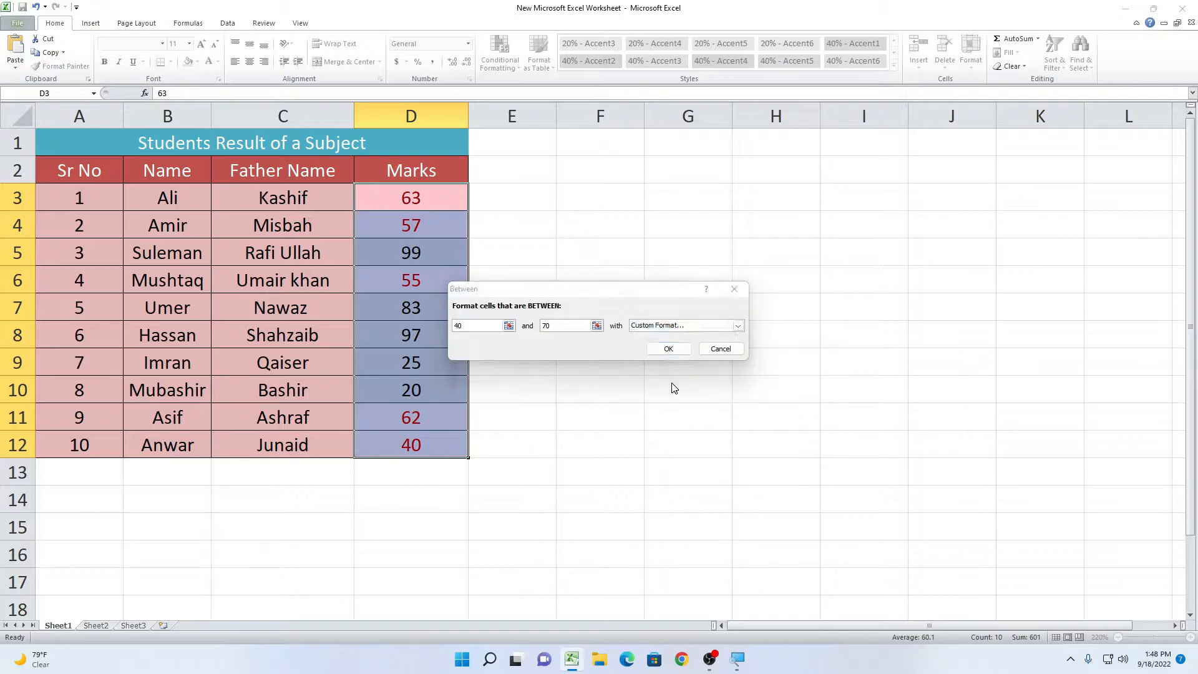
{"action": "left_click", "coordinate": [561, 189]}
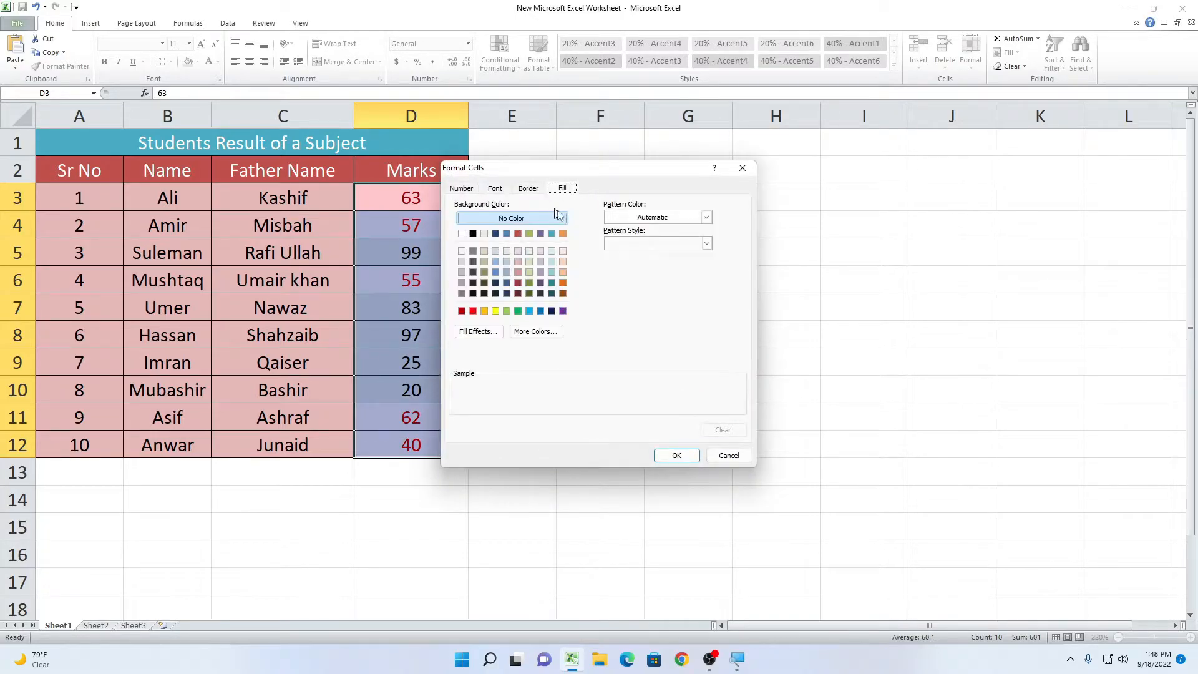
{"action": "left_click", "coordinate": [495, 272]}
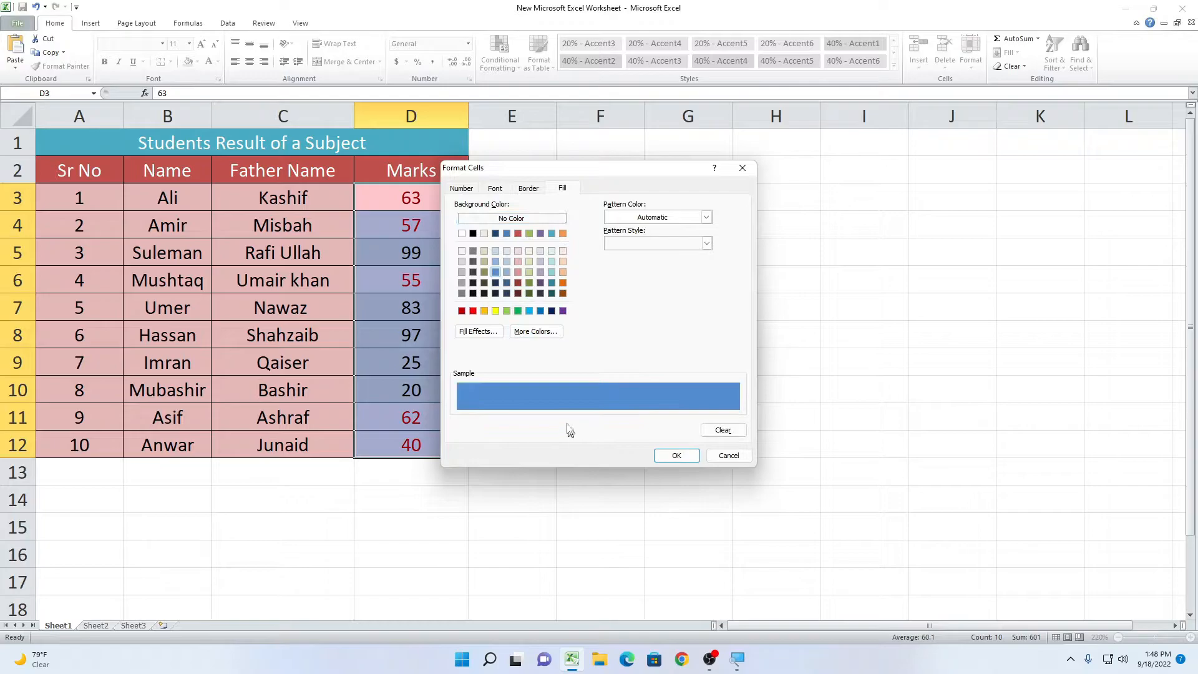
{"action": "left_click", "coordinate": [676, 454]}
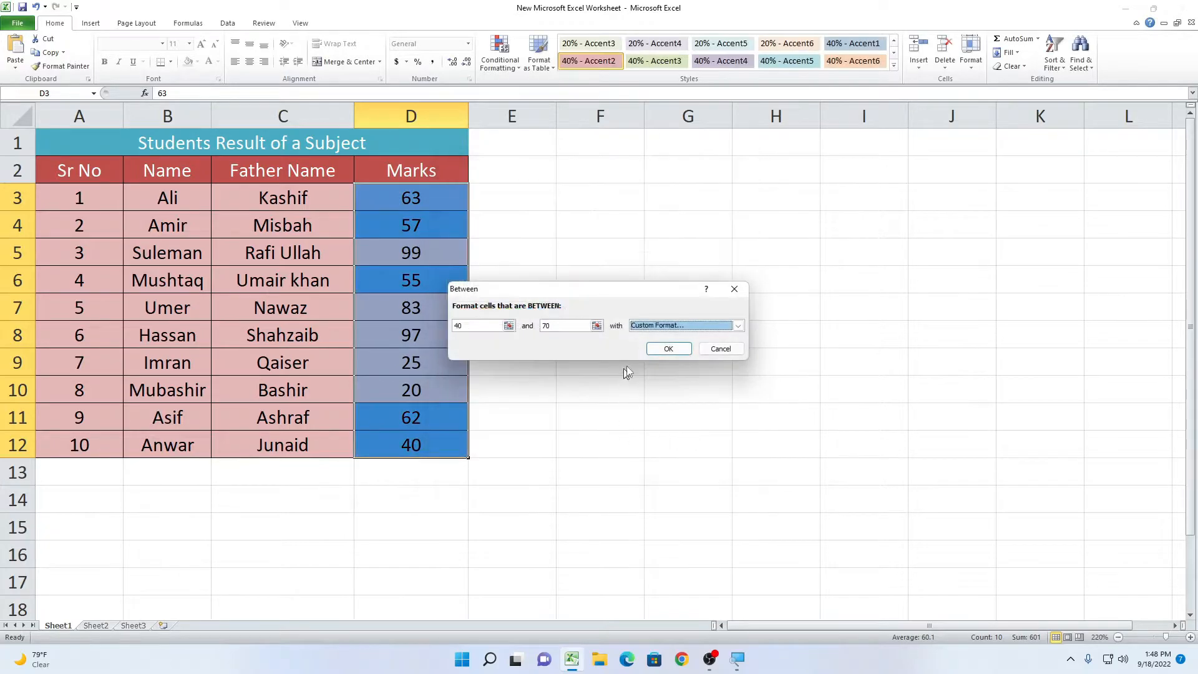
{"action": "left_click", "coordinate": [672, 345]}
{"action": "left_click", "coordinate": [576, 357]}
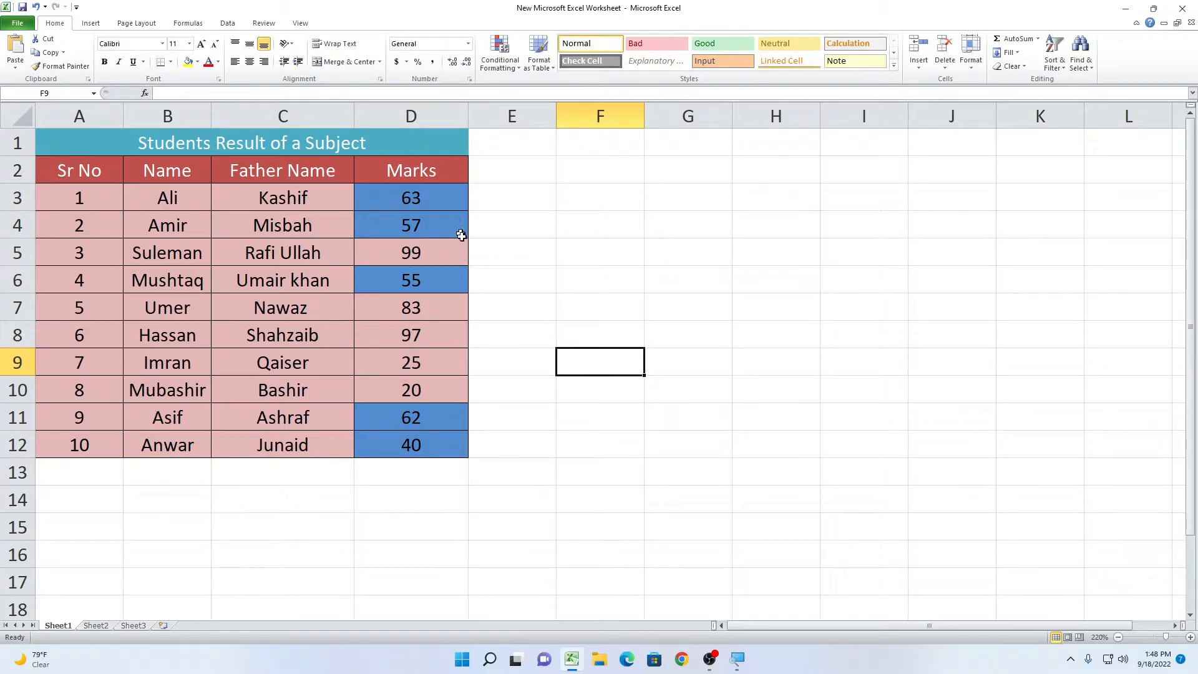
Change the mark in cell D9 to 50 to test the Between highlight rule.
{"action": "left_click", "coordinate": [423, 216]}
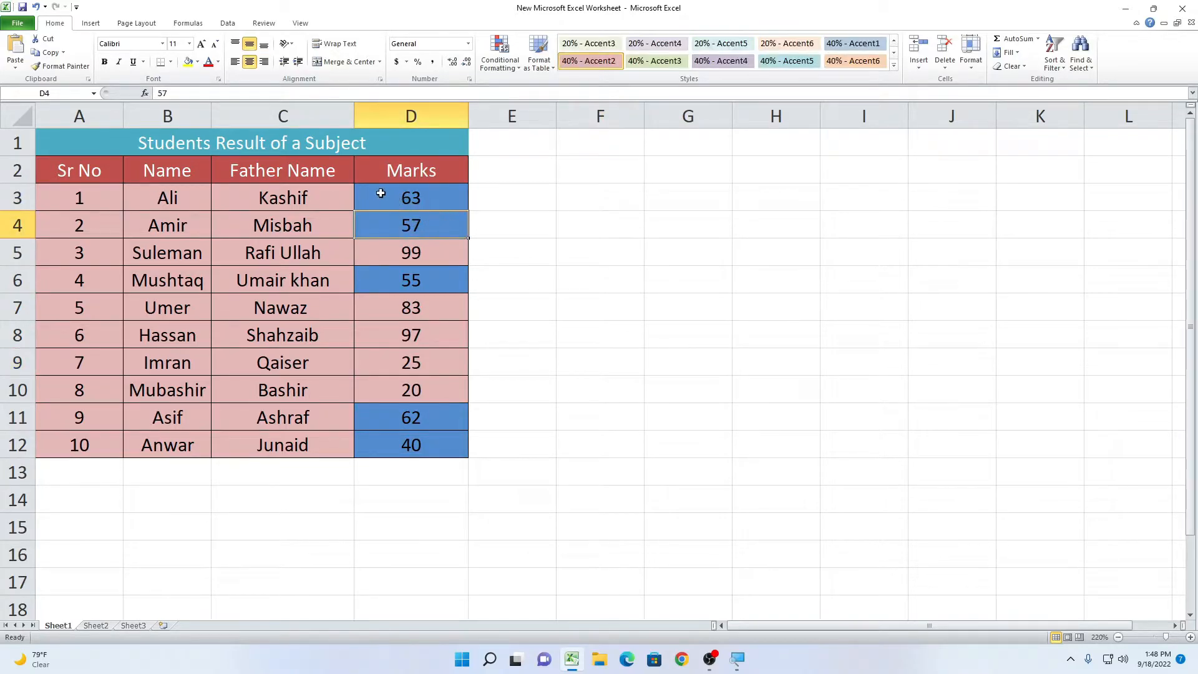
{"action": "left_click_drag", "start_coordinate": [383, 192], "coordinate": [422, 446]}
{"action": "left_click", "coordinate": [550, 347]}
{"action": "left_click", "coordinate": [441, 361]}
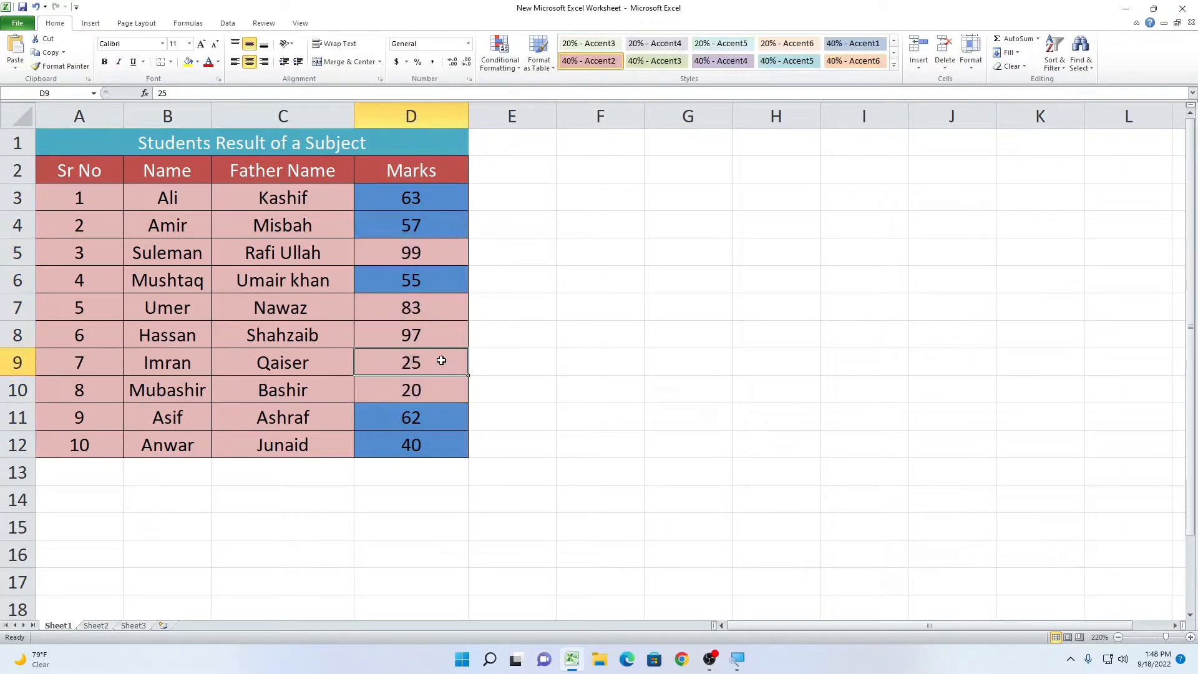
{"action": "type", "text": "50"}
{"action": "left_click", "coordinate": [501, 389]}
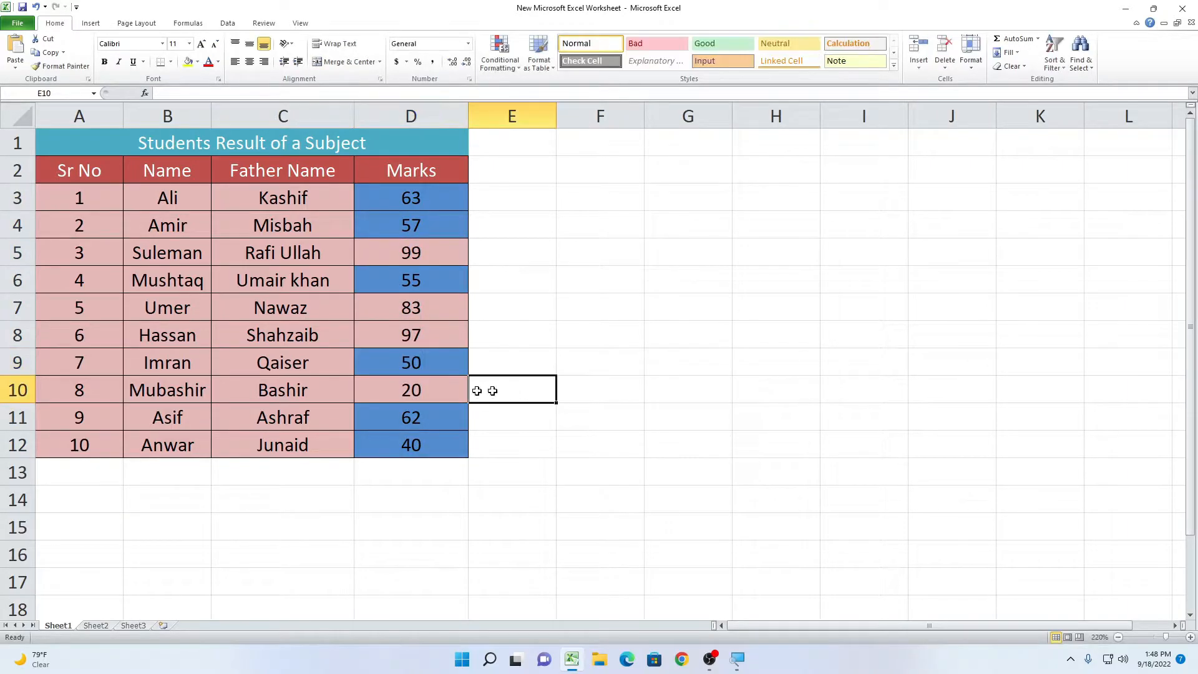
Select marks D3:D12 and clear the Between rule from the selected cells.
{"action": "left_click", "coordinate": [384, 371]}
{"action": "left_click_drag", "start_coordinate": [378, 188], "coordinate": [409, 444]}
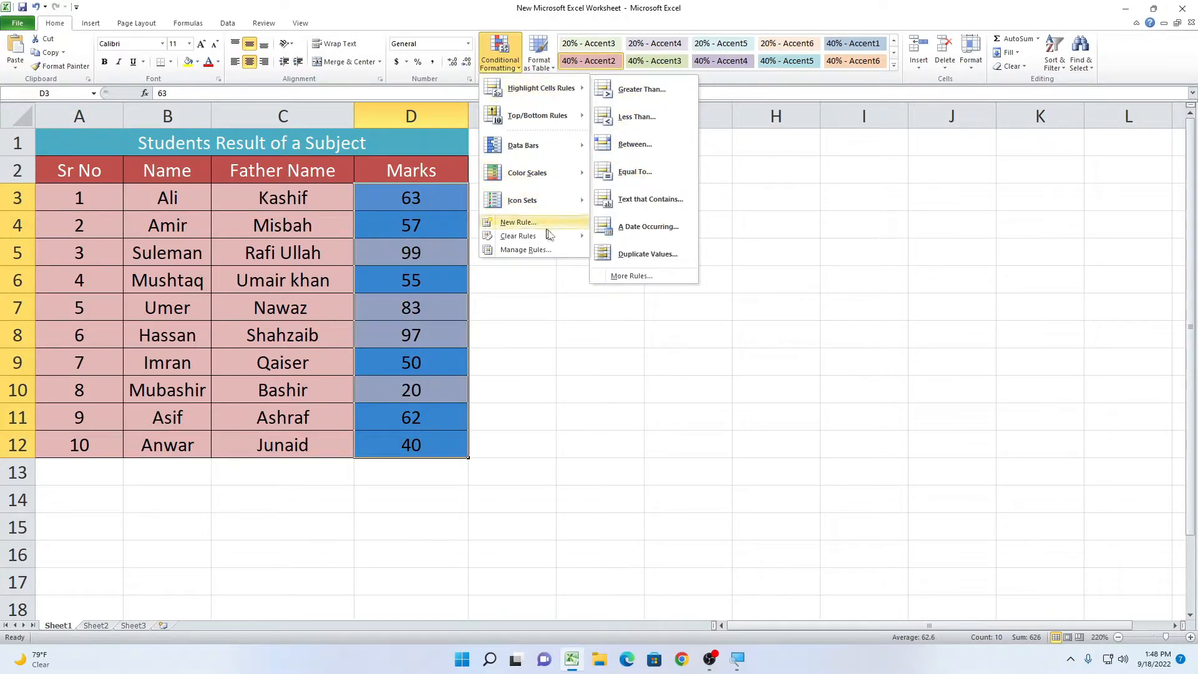
{"action": "mouse_move", "coordinate": [543, 236]}
{"action": "left_click", "coordinate": [626, 236]}
Add an Equal To highlight rule to marks D3:D12 for the value 100, using a custom green fill.
{"action": "left_click", "coordinate": [499, 55]}
{"action": "mouse_move", "coordinate": [540, 88]}
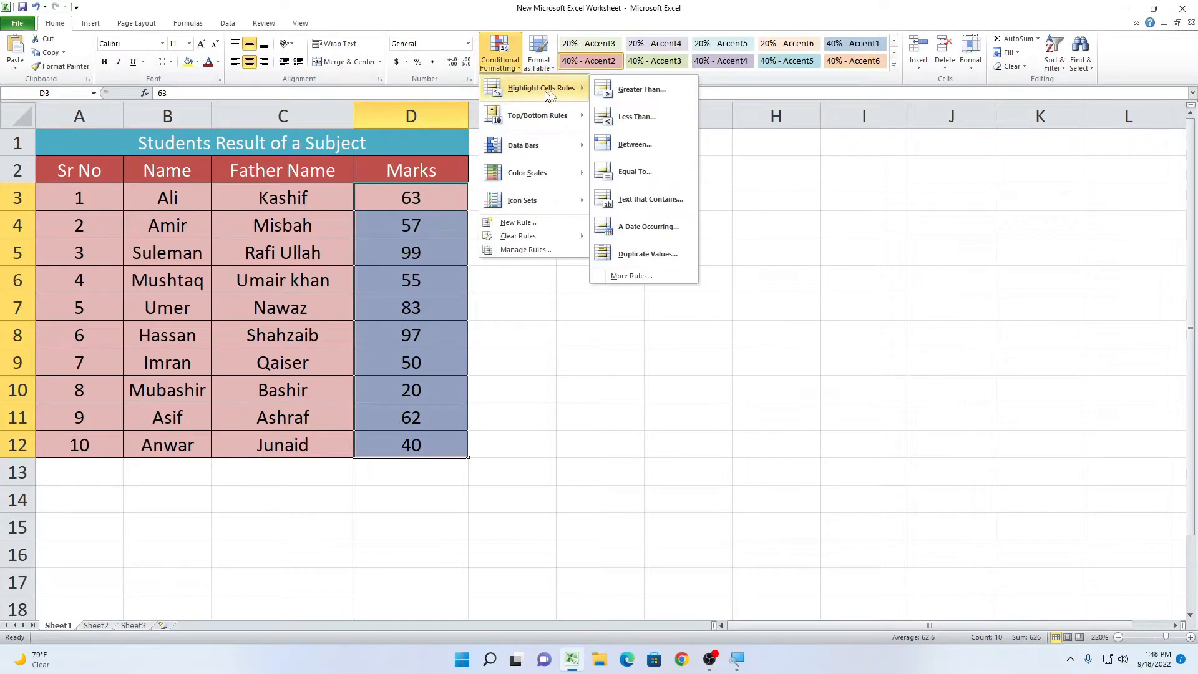
{"action": "left_click", "coordinate": [642, 168]}
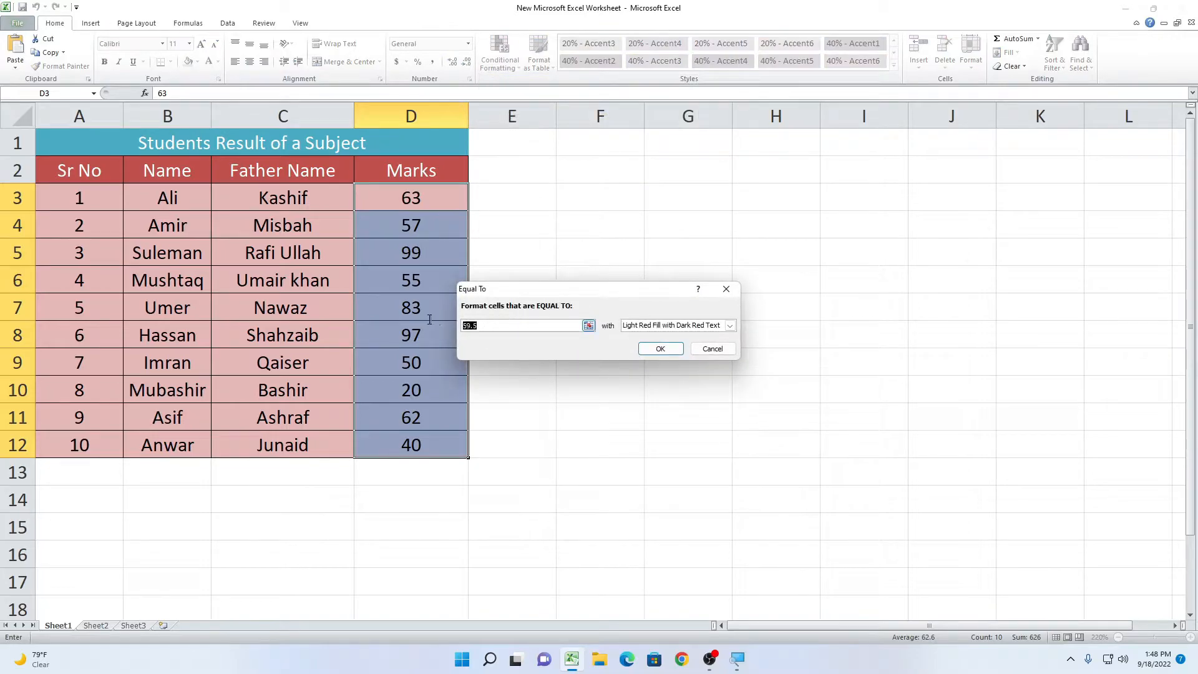
{"action": "type", "text": "100"}
{"action": "left_click", "coordinate": [729, 325]}
{"action": "left_click", "coordinate": [645, 386]}
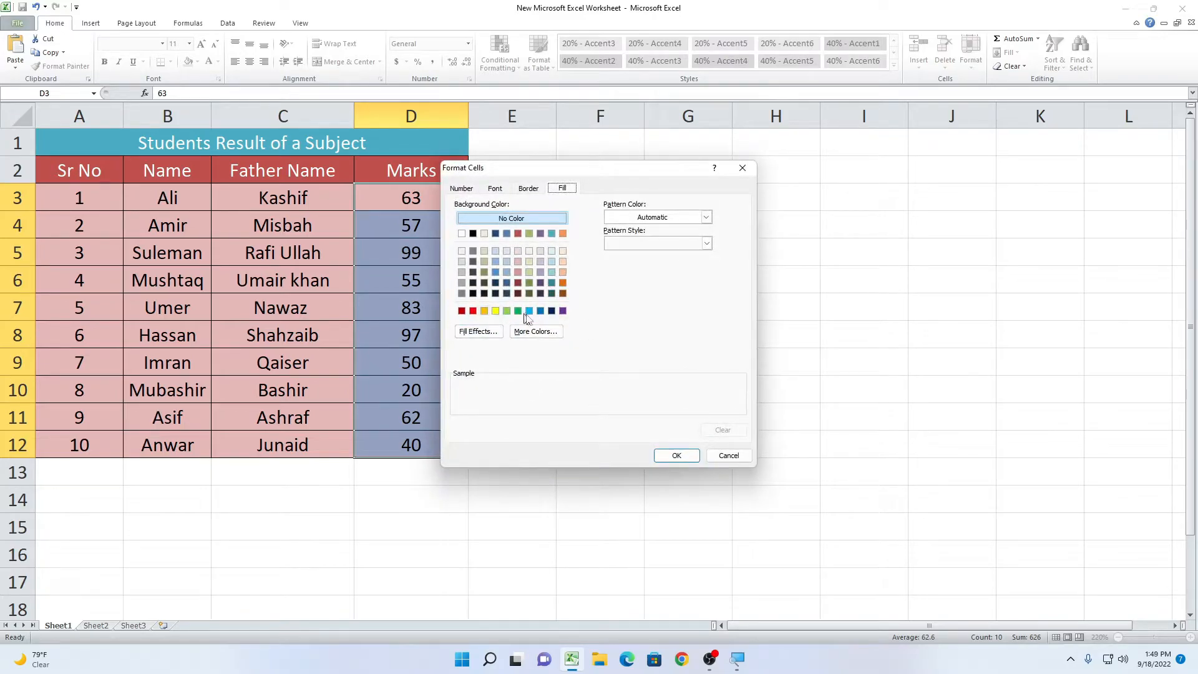
{"action": "left_click", "coordinate": [517, 310]}
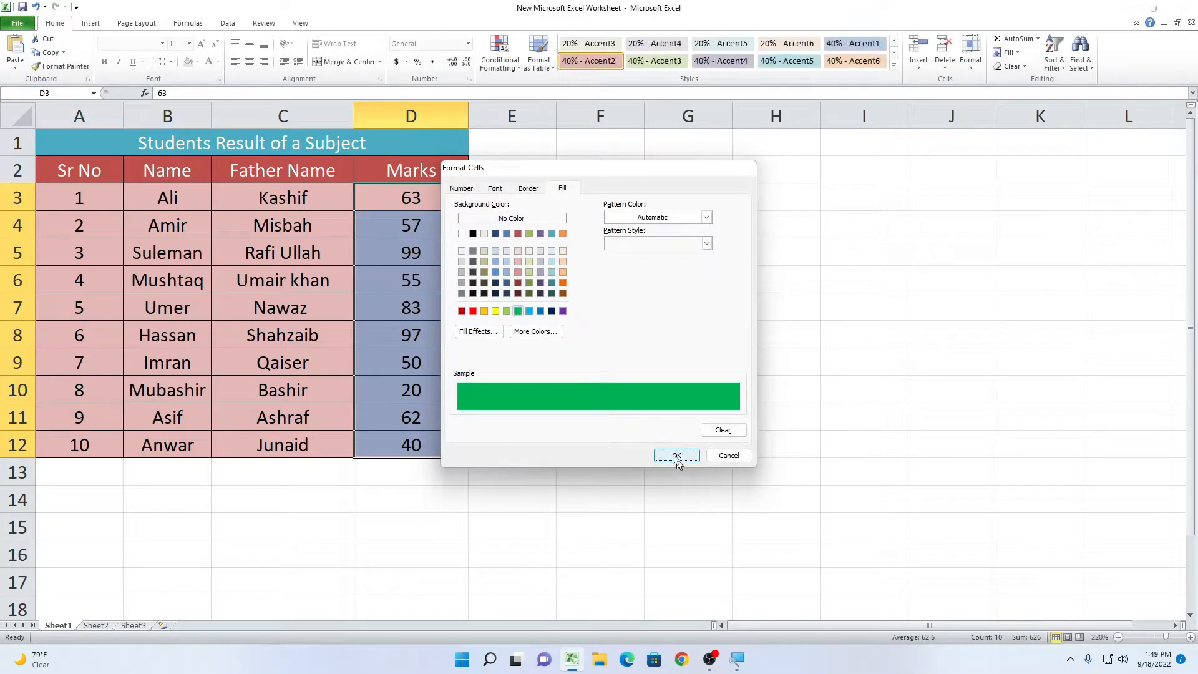
{"action": "left_click", "coordinate": [677, 455]}
{"action": "left_click", "coordinate": [642, 353]}
{"action": "left_click", "coordinate": [599, 335]}
Change the mark in cell D7 to 100 to test the Equal To highlight rule.
{"action": "left_click_drag", "start_coordinate": [389, 195], "coordinate": [424, 444]}
{"action": "left_click", "coordinate": [500, 335]}
{"action": "left_click", "coordinate": [425, 309]}
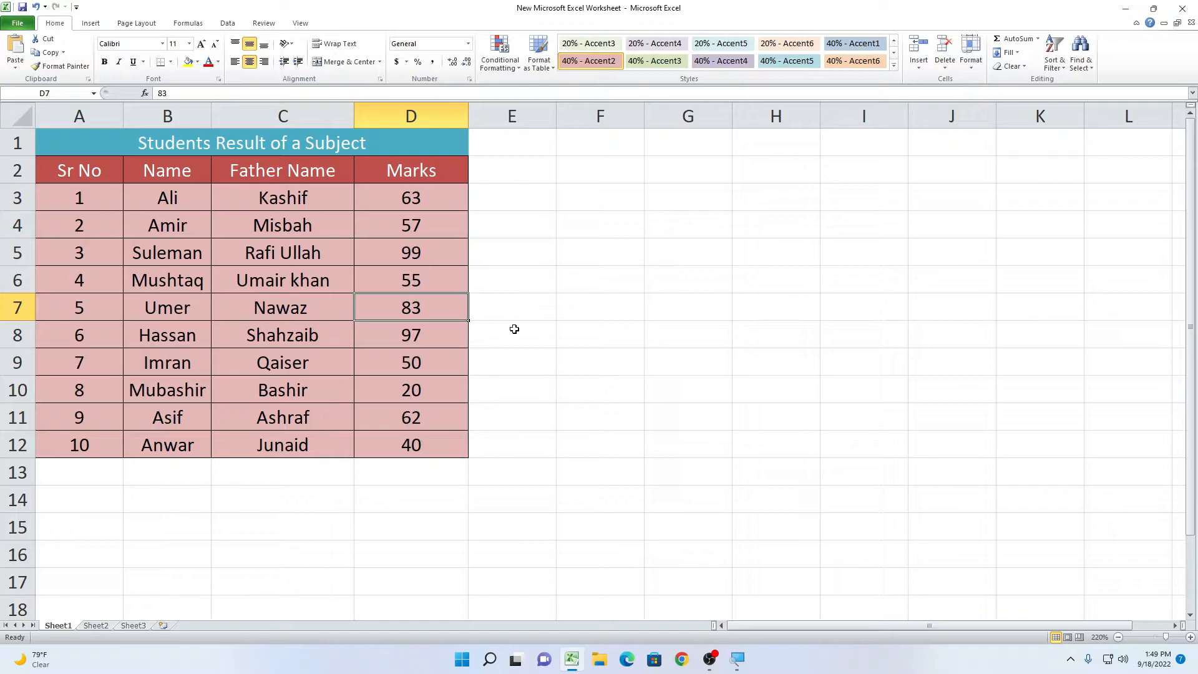
{"action": "type", "text": "100"}
{"action": "left_click", "coordinate": [640, 359]}
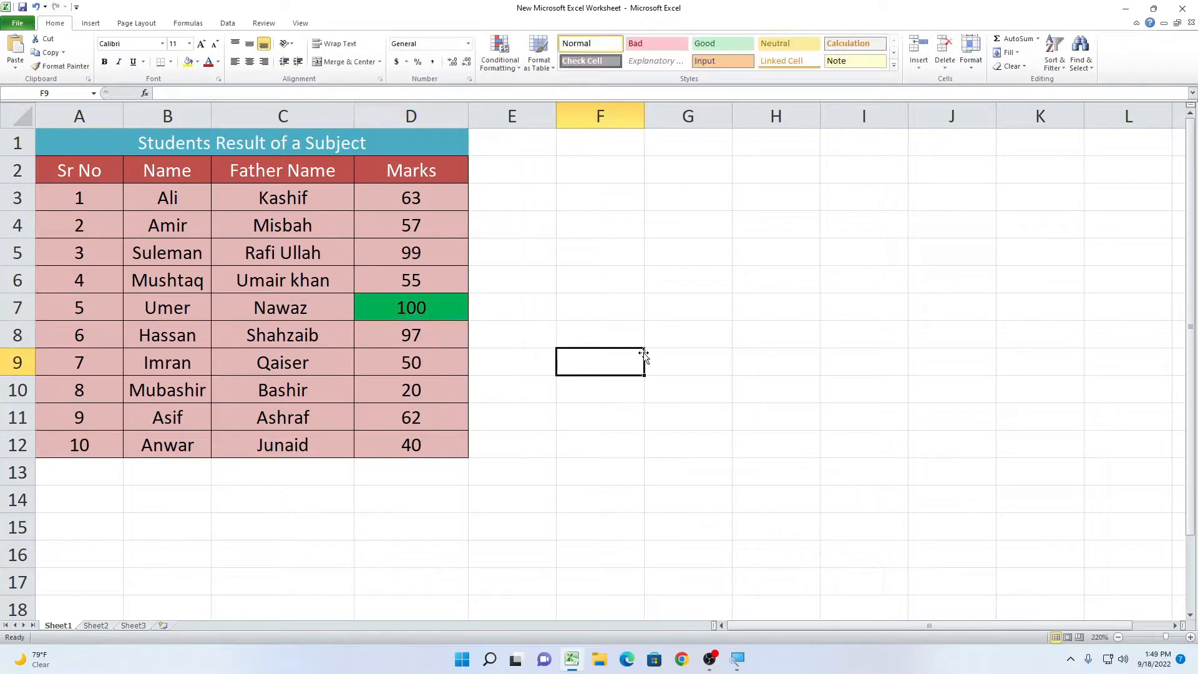
Set the mark in cell D6 to 99 and compare its highlighting with cell D7.
{"action": "left_click", "coordinate": [430, 306]}
{"action": "left_click", "coordinate": [411, 277]}
{"action": "type", "text": "99"}
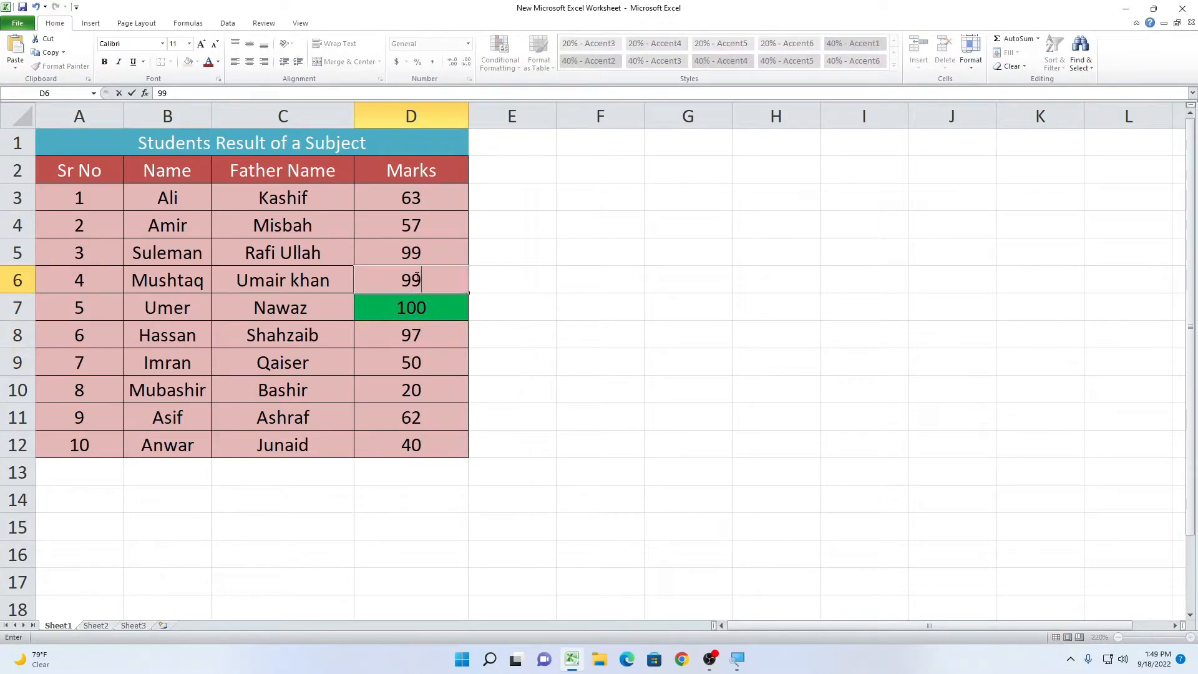
{"action": "left_click", "coordinate": [527, 317]}
{"action": "left_click", "coordinate": [439, 276]}
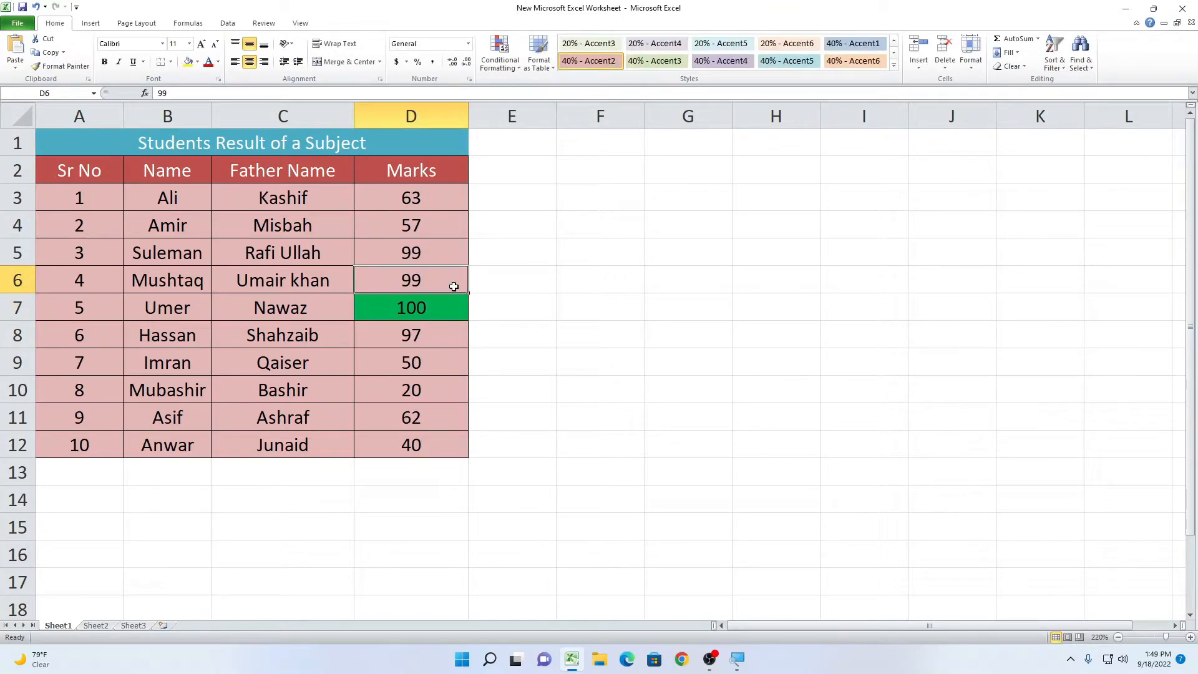
{"action": "left_click", "coordinate": [454, 314]}
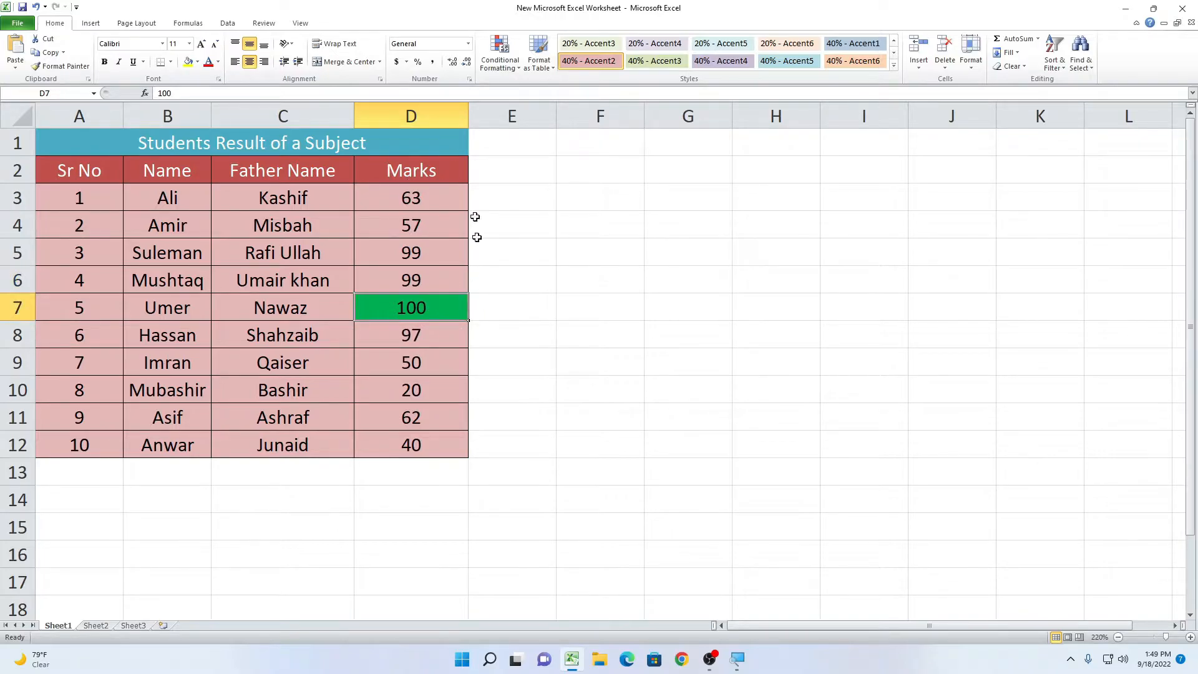
Select marks D3:D12 and clear the Equal To rule from the selected cells.
{"action": "left_click_drag", "start_coordinate": [401, 198], "coordinate": [417, 448]}
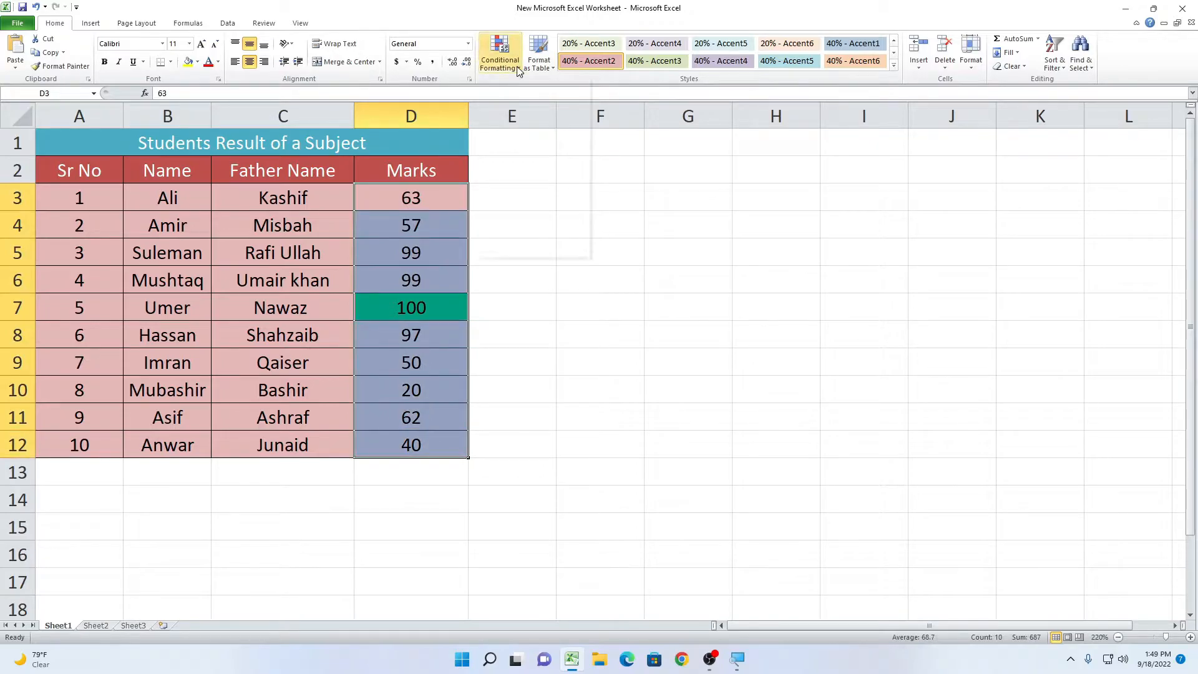
{"action": "left_click", "coordinate": [517, 67]}
{"action": "left_click", "coordinate": [530, 221]}
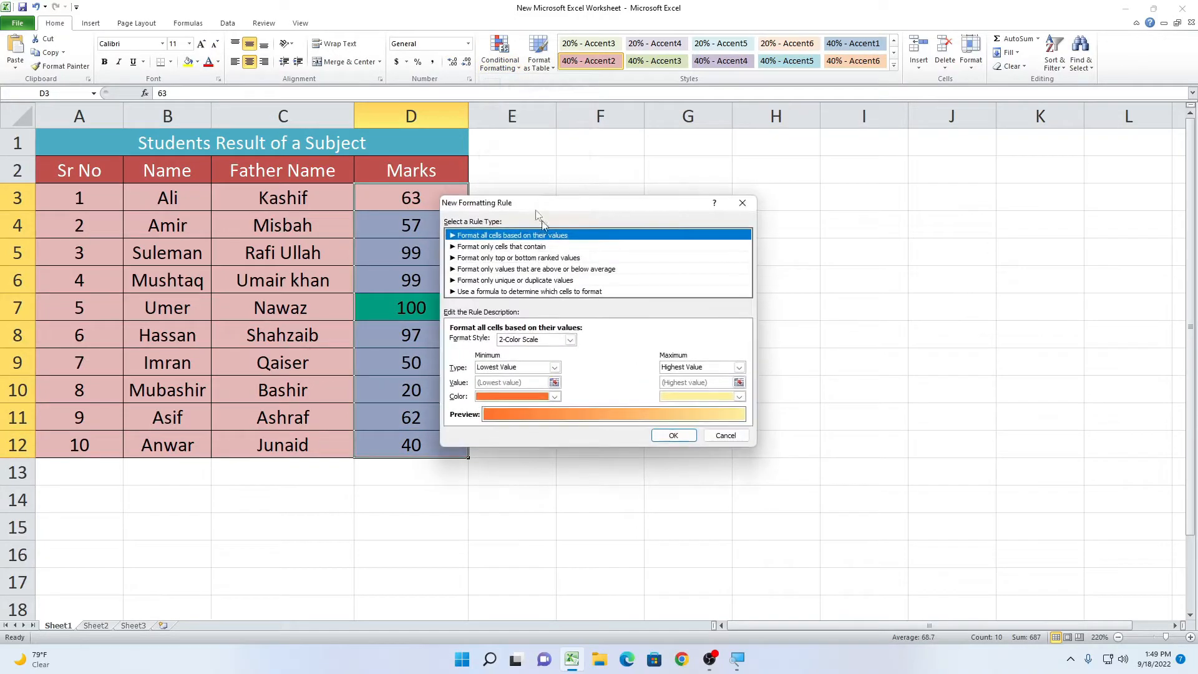
{"action": "left_click", "coordinate": [742, 204]}
{"action": "left_click", "coordinate": [499, 55]}
{"action": "mouse_move", "coordinate": [550, 236]}
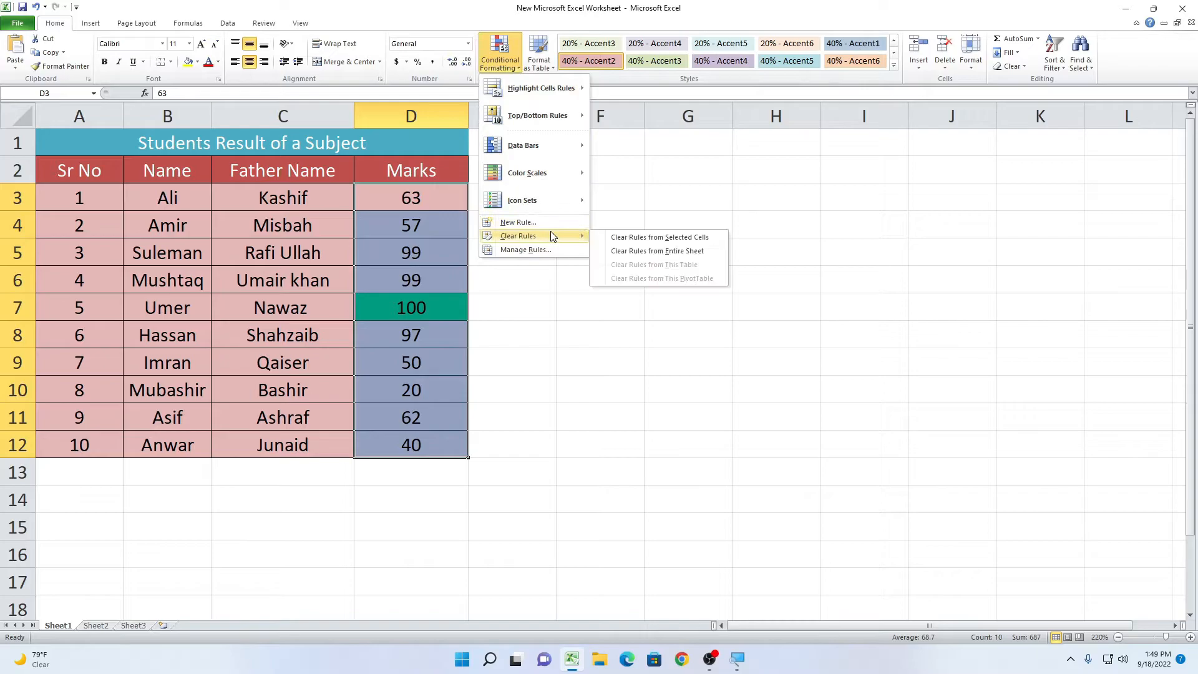
{"action": "left_click", "coordinate": [649, 237]}
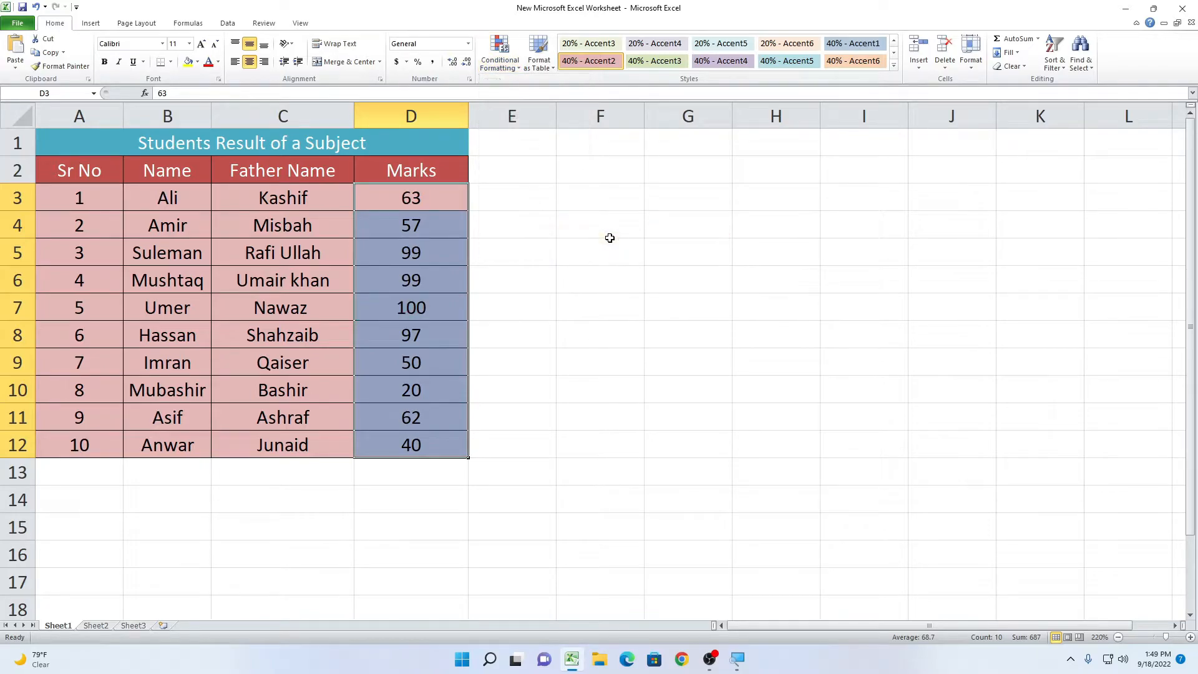
{"action": "left_click", "coordinate": [500, 63]}
{"action": "mouse_move", "coordinate": [552, 240]}
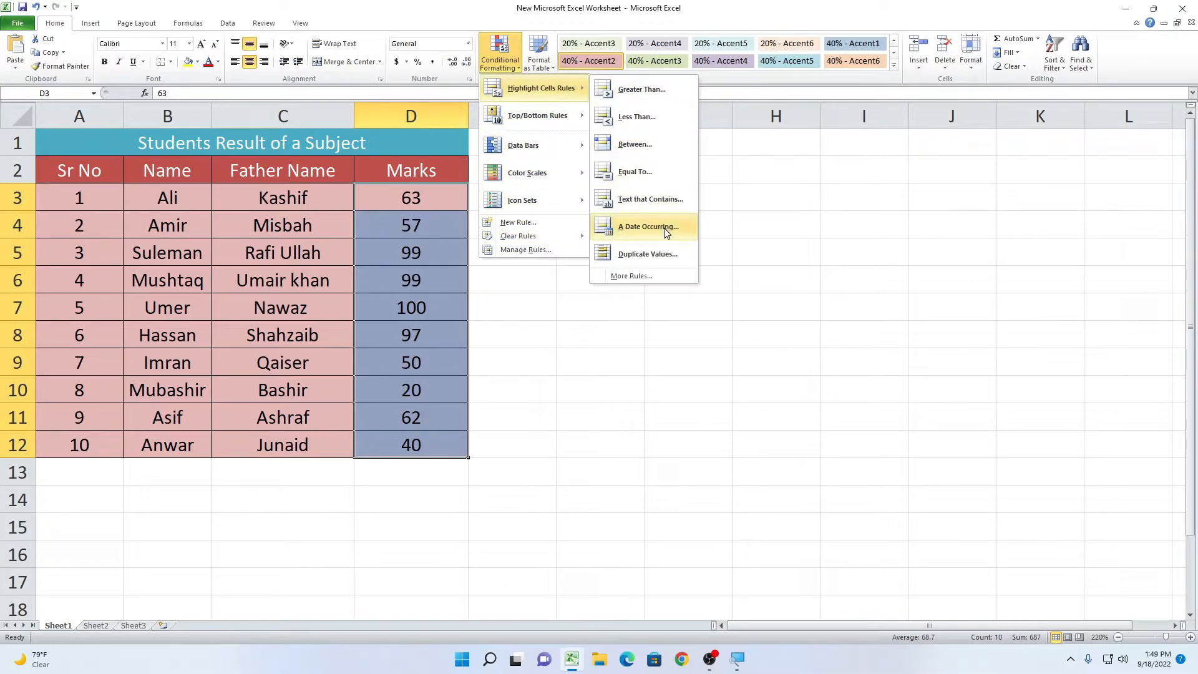
{"action": "left_click", "coordinate": [614, 354]}
Add a Date column header in cell E2 beside Marks.
{"action": "left_click", "coordinate": [486, 177]}
{"action": "type", "text": "Date"}
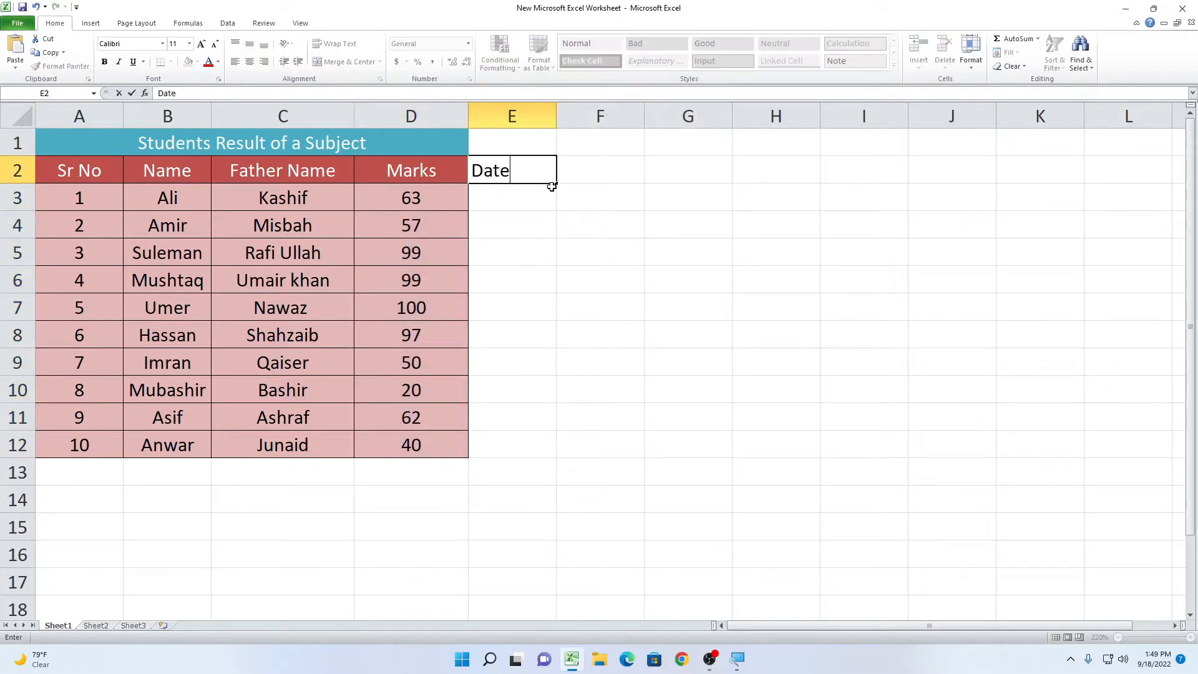
{"action": "left_click", "coordinate": [634, 243]}
Enter today's date, 9/18/2022, in cell E3 and fill the date series down to E12.
{"action": "left_click", "coordinate": [509, 201]}
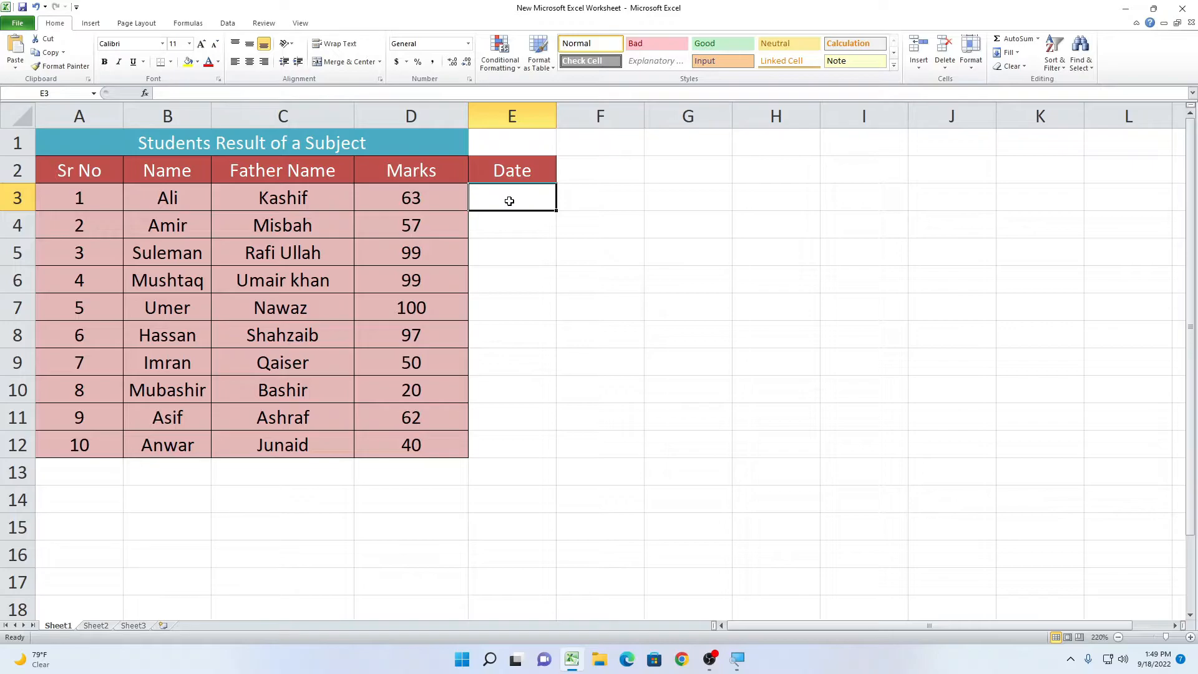
{"action": "key", "text": "ctrl+semicolon"}
{"action": "left_click", "coordinate": [620, 249]}
{"action": "left_click", "coordinate": [529, 198]}
{"action": "left_click_drag", "start_coordinate": [562, 210], "coordinate": [552, 447]}
{"action": "left_click", "coordinate": [578, 337]}
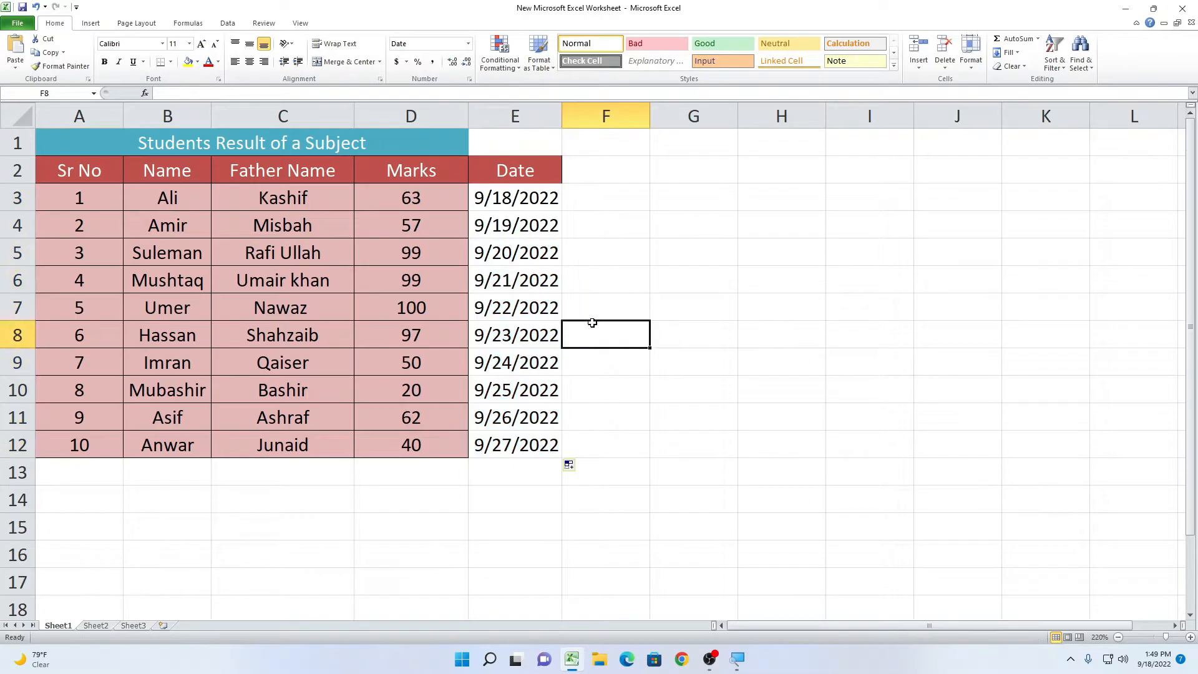
Extend only the formatting of the merged title cell in row 1 across E1:H1, without copying its text.
{"action": "left_click", "coordinate": [454, 144]}
{"action": "left_click_drag", "start_coordinate": [469, 156], "coordinate": [825, 158]}
{"action": "left_click", "coordinate": [746, 179]}
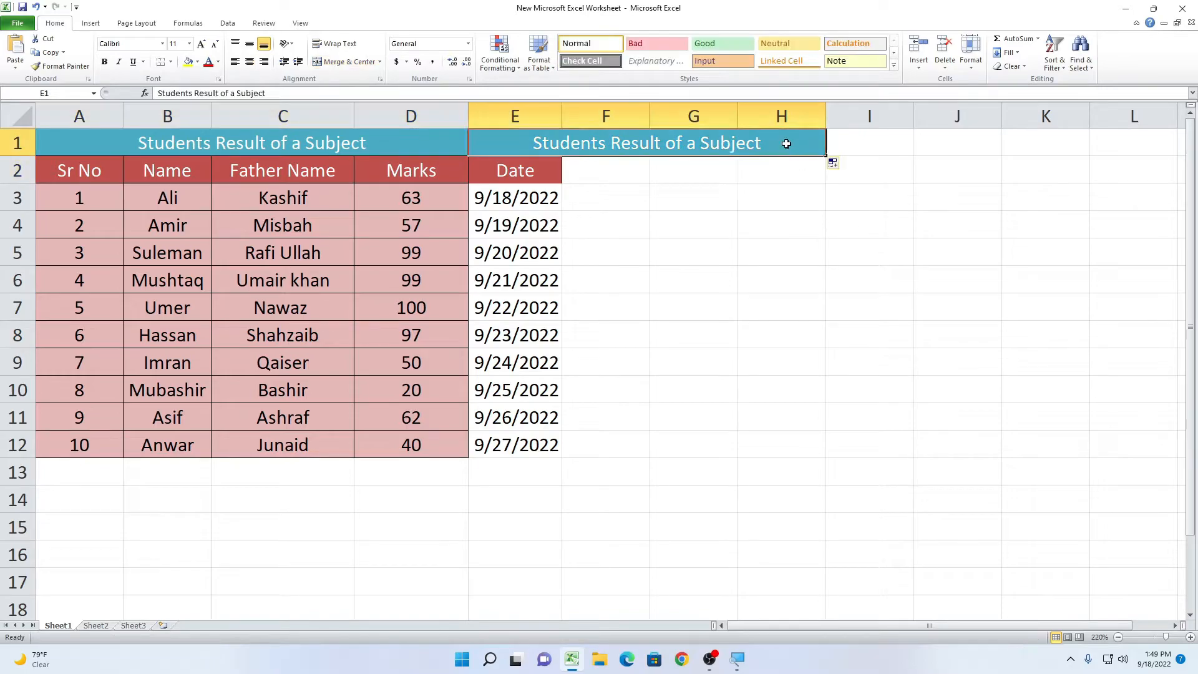
{"action": "left_click", "coordinate": [832, 162]}
{"action": "left_click", "coordinate": [727, 206]}
{"action": "left_click", "coordinate": [731, 250]}
{"action": "left_click", "coordinate": [634, 284]}
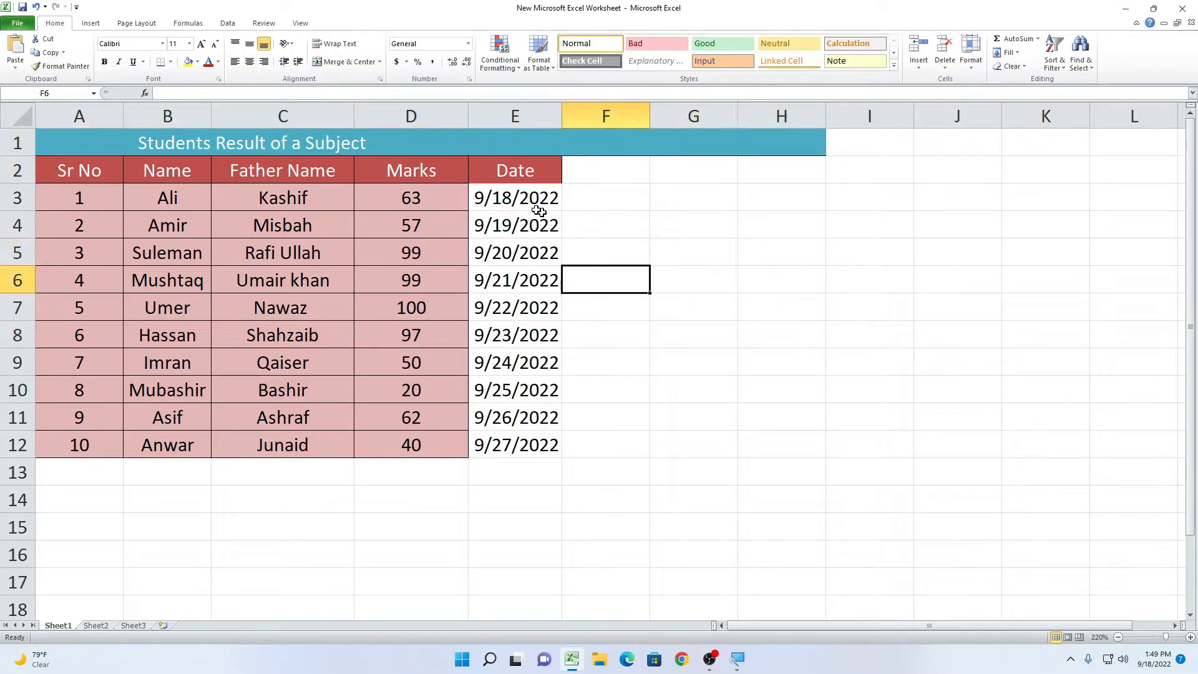
Widen the Date column E and center the dates in E3:E12.
{"action": "left_click_drag", "start_coordinate": [503, 192], "coordinate": [528, 450]}
{"action": "left_click_drag", "start_coordinate": [563, 116], "coordinate": [597, 116]}
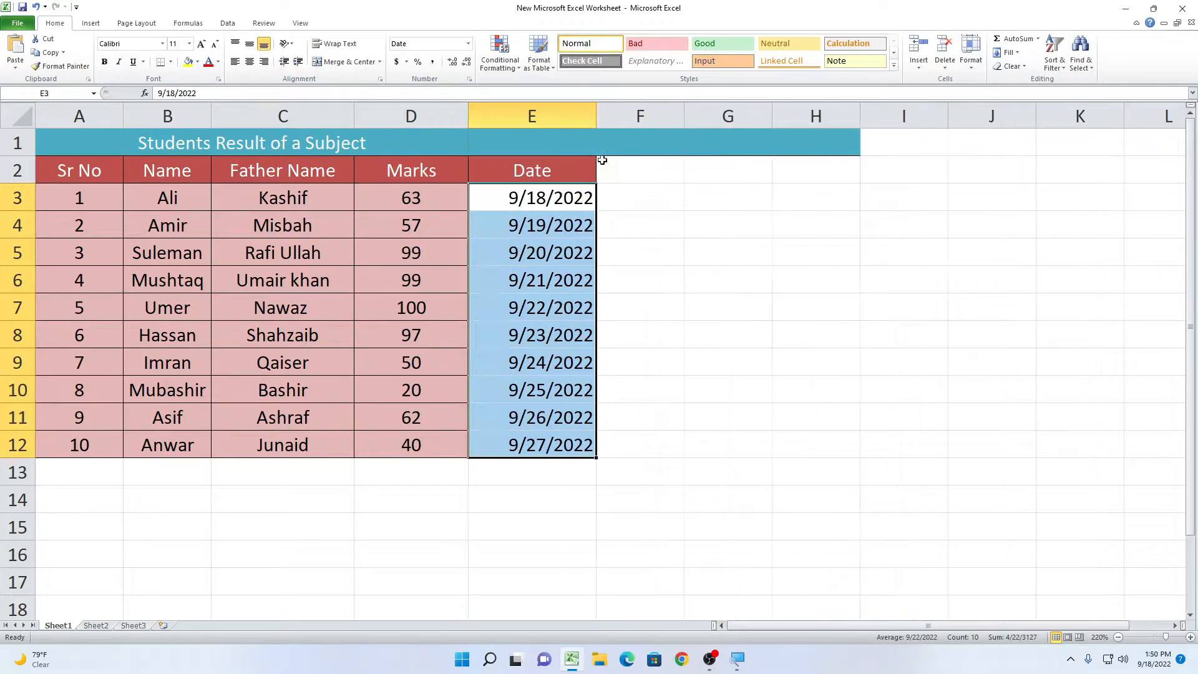
{"action": "left_click", "coordinate": [636, 251]}
{"action": "left_click_drag", "start_coordinate": [527, 198], "coordinate": [527, 447]}
{"action": "left_click", "coordinate": [249, 63]}
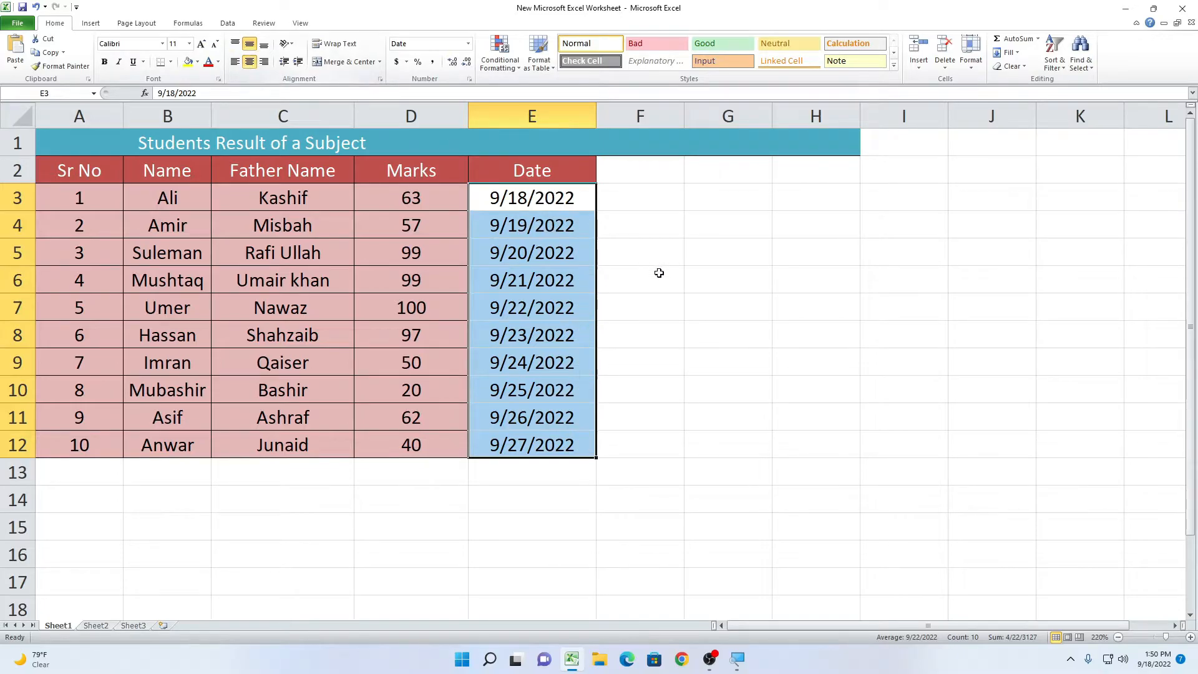
{"action": "left_click", "coordinate": [657, 274]}
Add an A Date Occurring highlight rule to E3:E12 for Today with Green Fill with Dark Green Text.
{"action": "left_click_drag", "start_coordinate": [527, 198], "coordinate": [534, 439]}
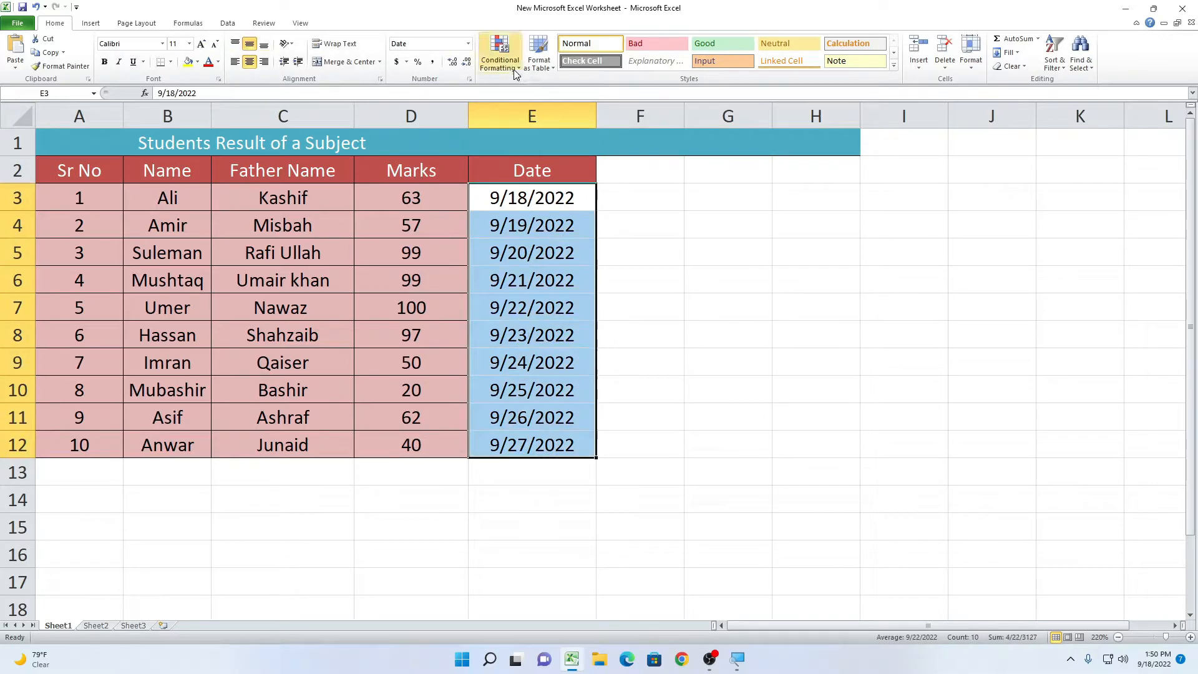
{"action": "left_click", "coordinate": [499, 55]}
{"action": "mouse_move", "coordinate": [544, 90]}
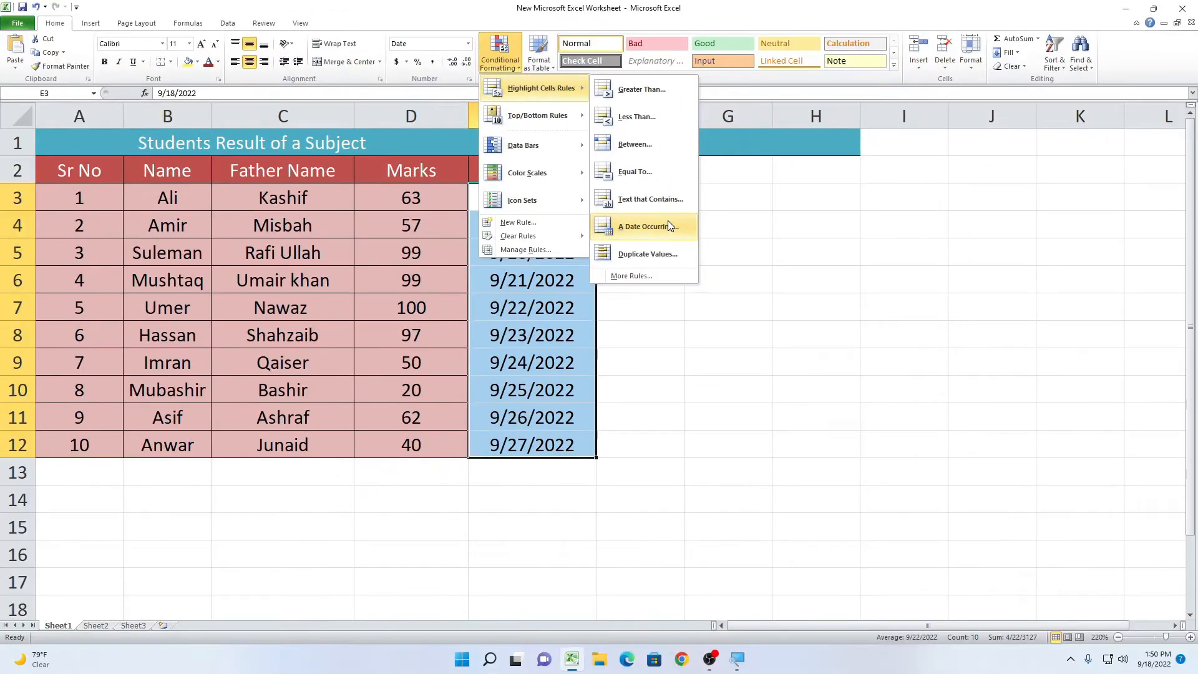
{"action": "left_click", "coordinate": [667, 225]}
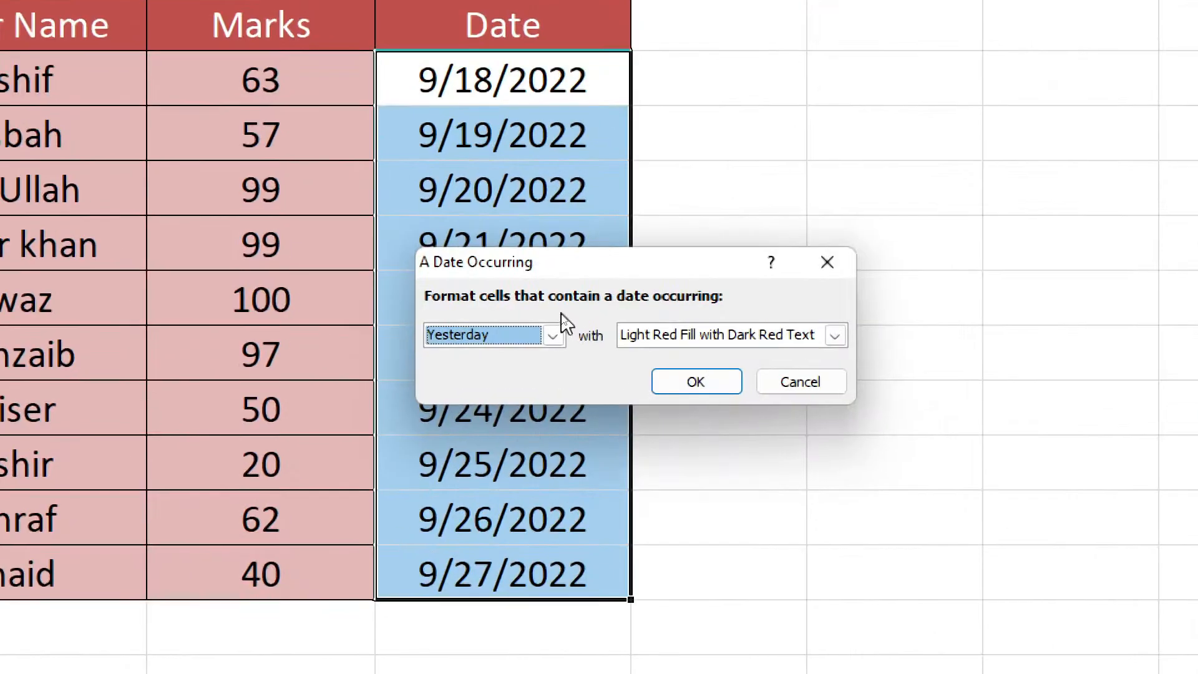
{"action": "left_click", "coordinate": [553, 337]}
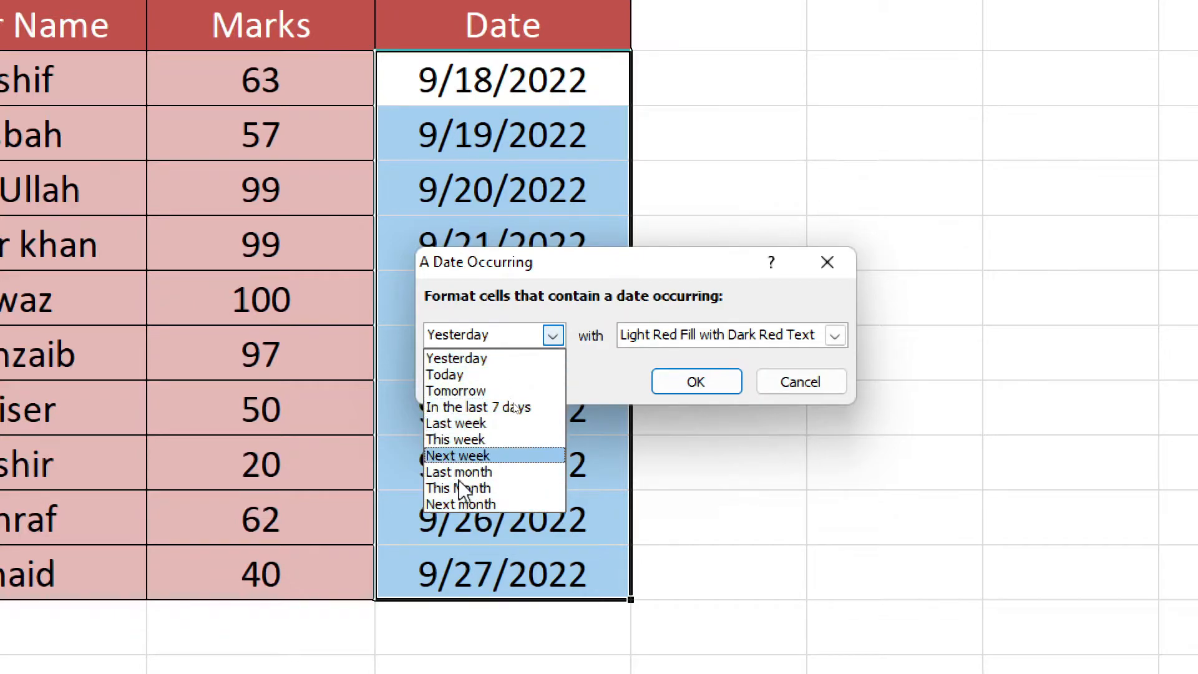
{"action": "left_click", "coordinate": [471, 374]}
{"action": "left_click", "coordinate": [736, 341]}
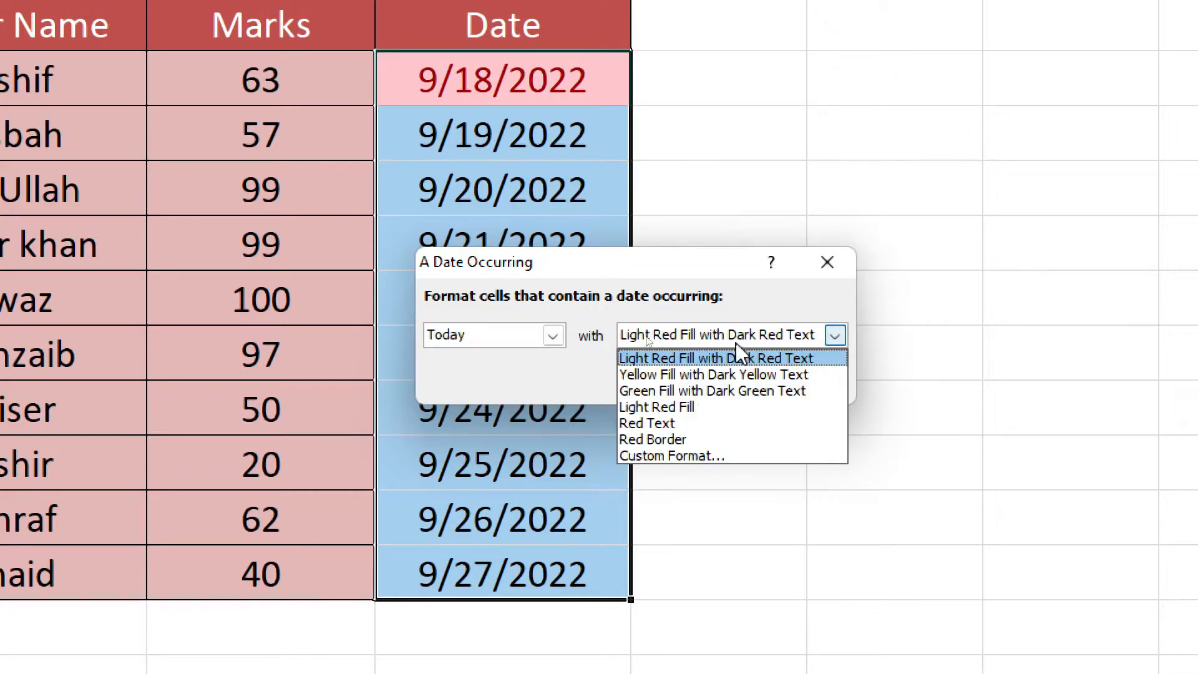
{"action": "left_click", "coordinate": [724, 390]}
{"action": "left_click", "coordinate": [715, 382]}
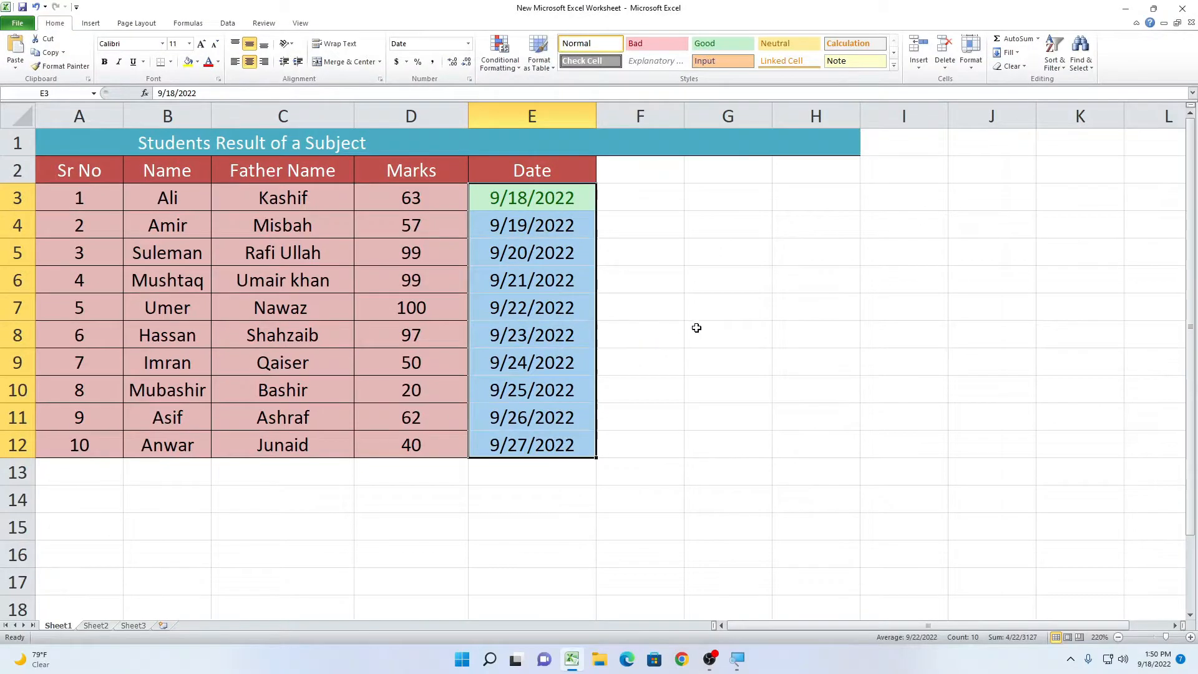
{"action": "left_click", "coordinate": [831, 340]}
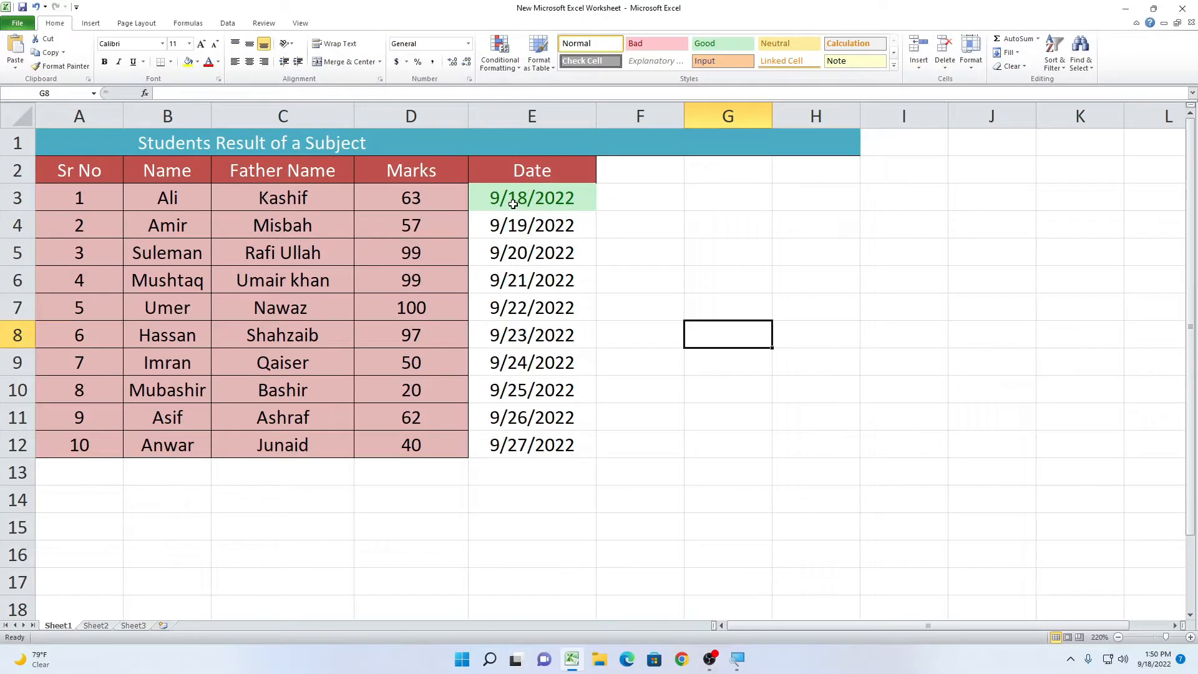
Add another A Date Occurring rule to E3:E12 for Next week with Yellow Fill with Dark Yellow Text.
{"action": "left_click_drag", "start_coordinate": [514, 204], "coordinate": [524, 446]}
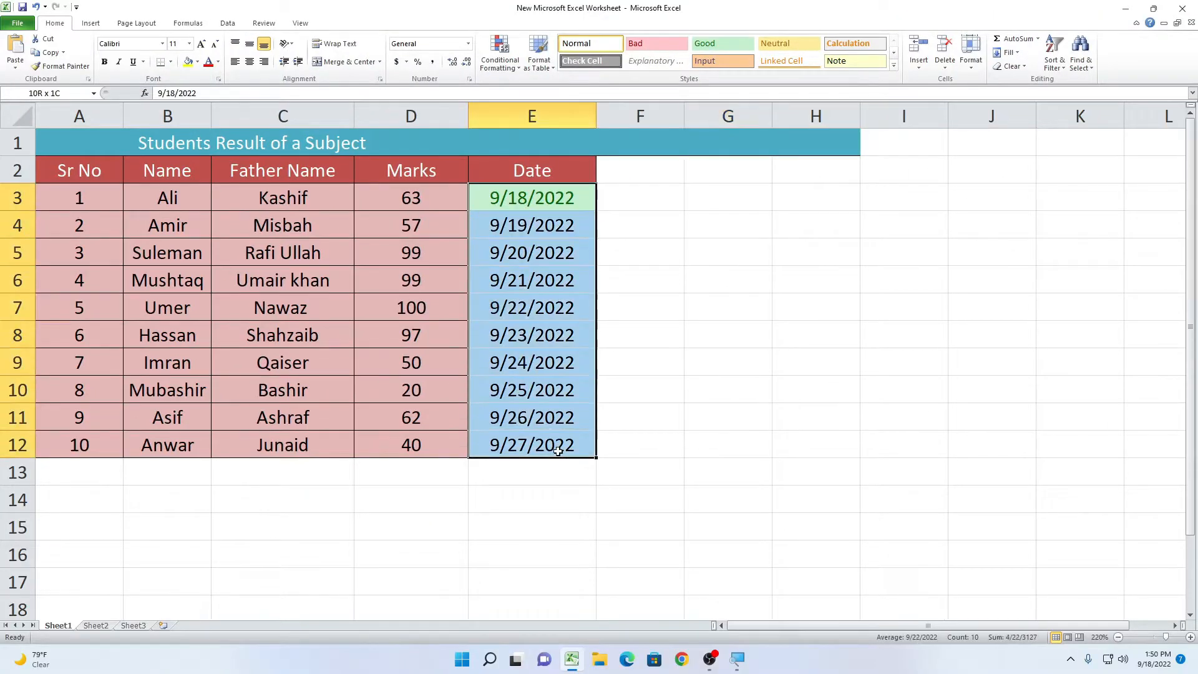
{"action": "left_click", "coordinate": [499, 70]}
{"action": "mouse_move", "coordinate": [540, 88]}
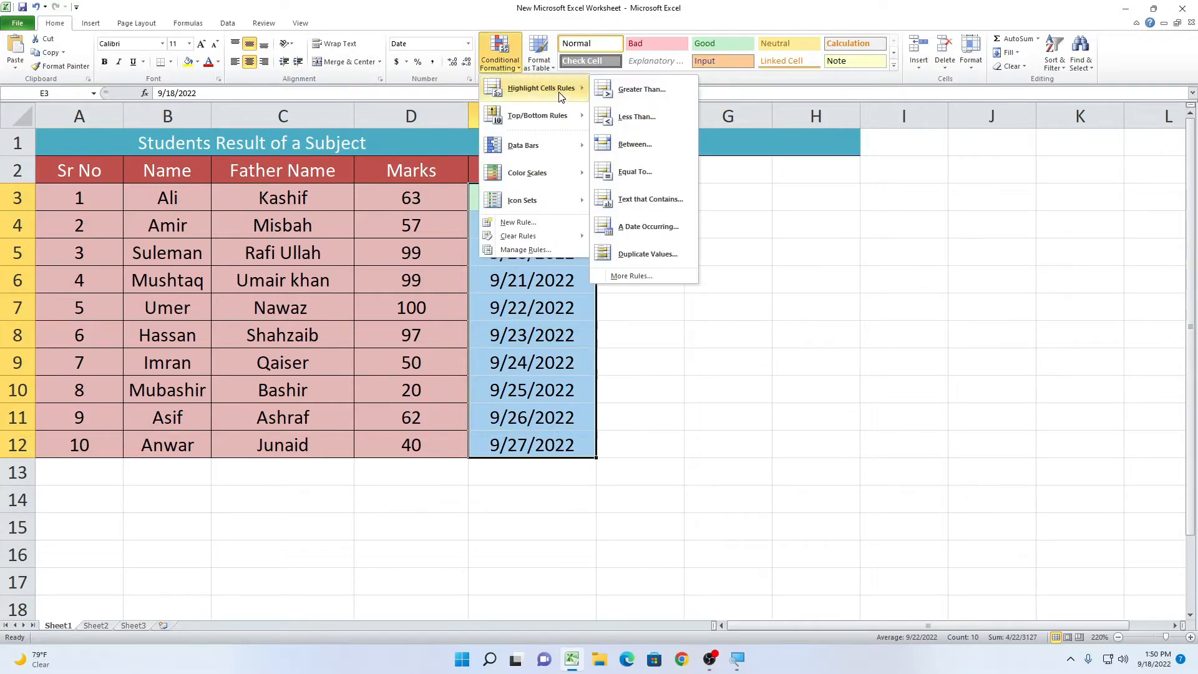
{"action": "left_click", "coordinate": [649, 240]}
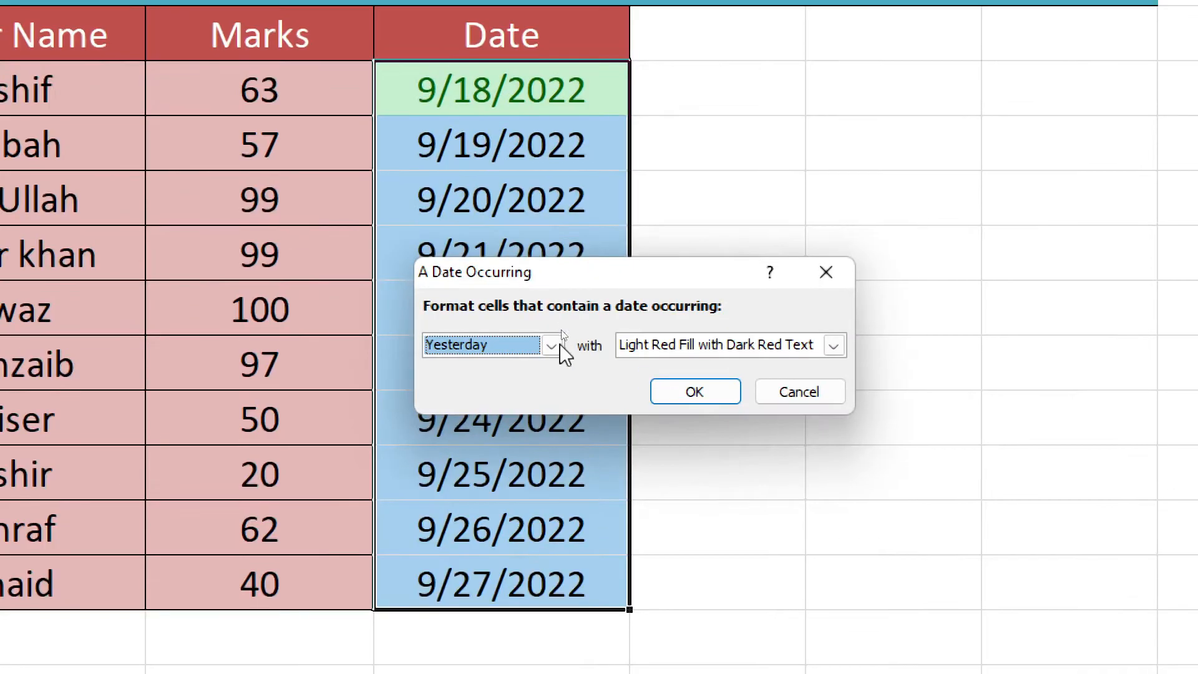
{"action": "left_click", "coordinate": [558, 345]}
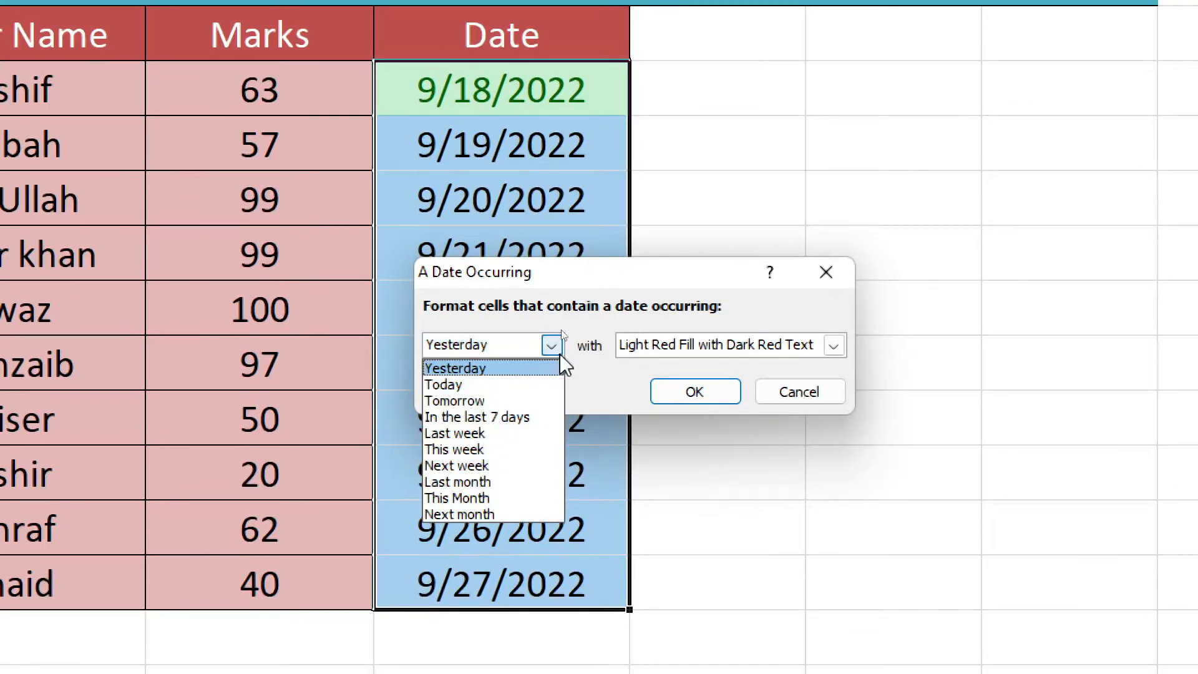
{"action": "left_click", "coordinate": [521, 475]}
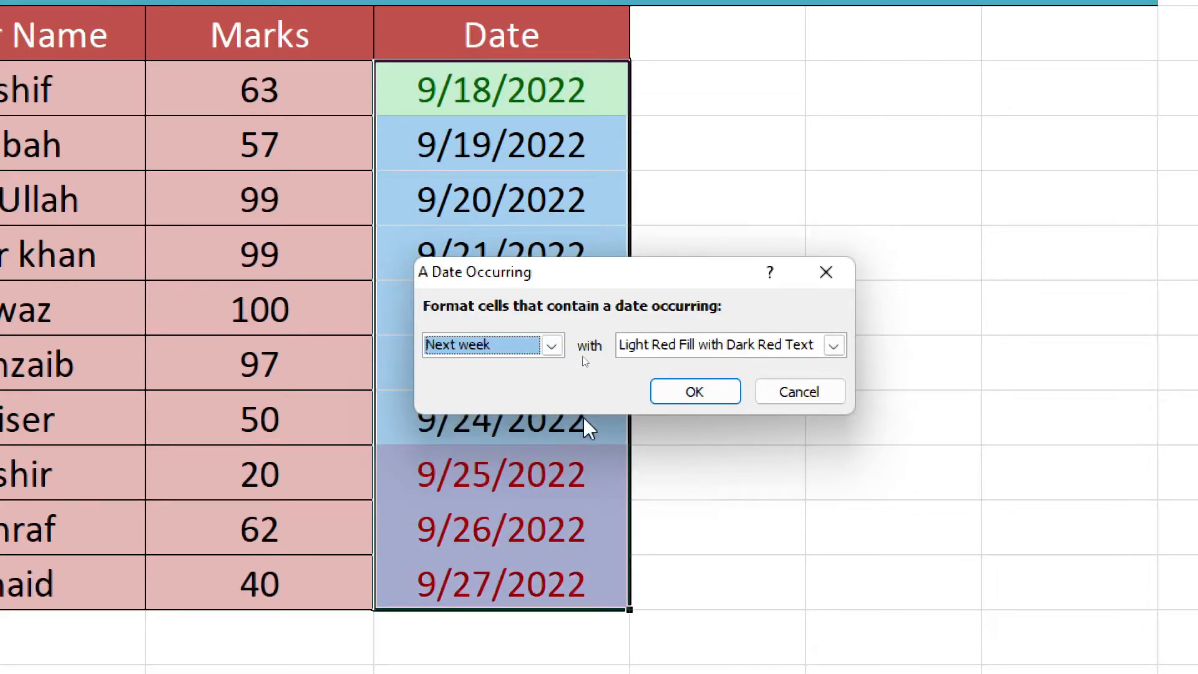
{"action": "left_click", "coordinate": [747, 345]}
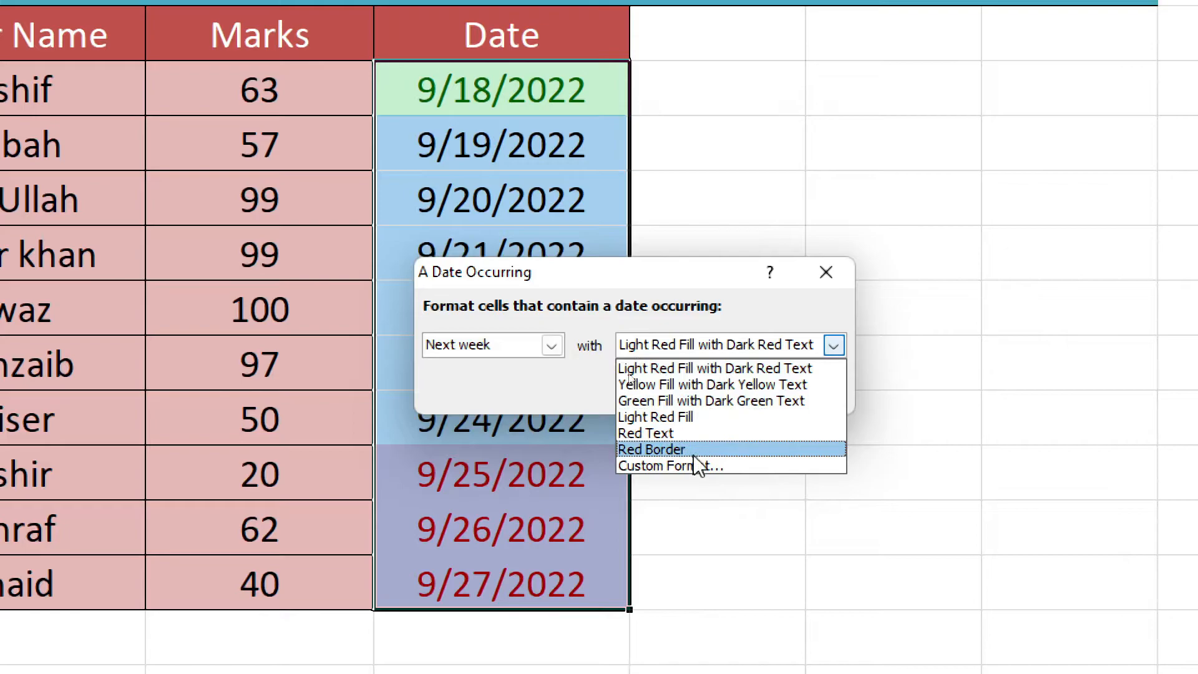
{"action": "left_click", "coordinate": [712, 384]}
{"action": "left_click", "coordinate": [727, 400]}
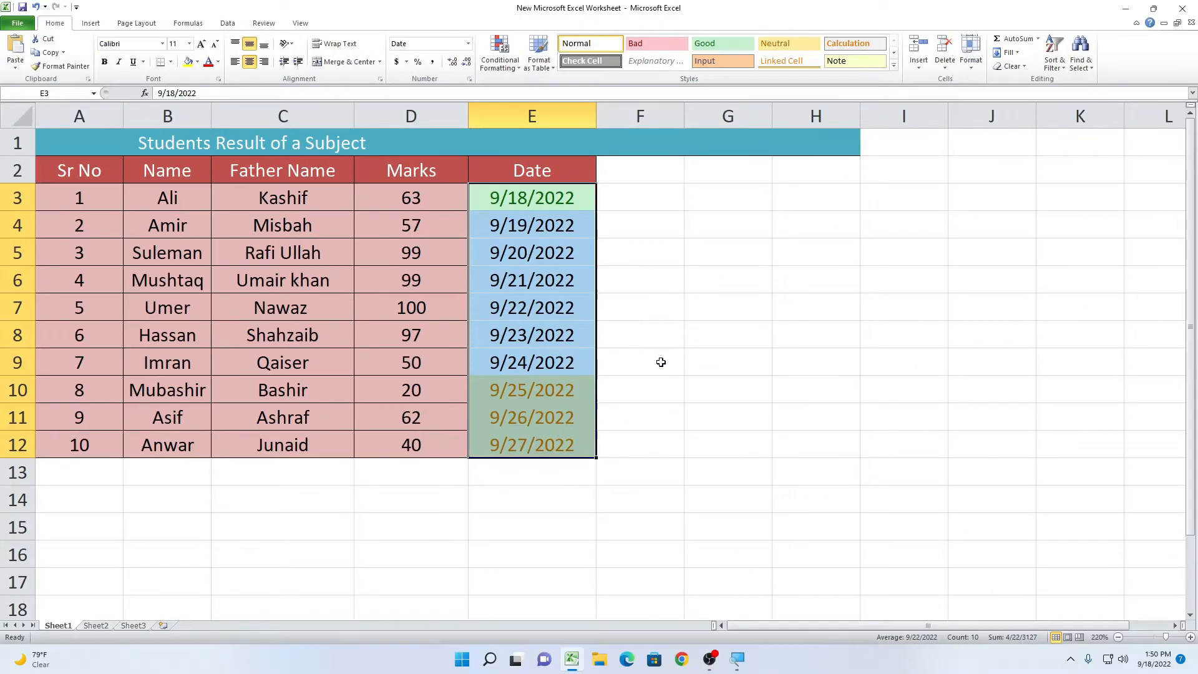
{"action": "left_click", "coordinate": [660, 362]}
{"action": "left_click_drag", "start_coordinate": [488, 224], "coordinate": [510, 433]}
{"action": "left_click", "coordinate": [614, 390]}
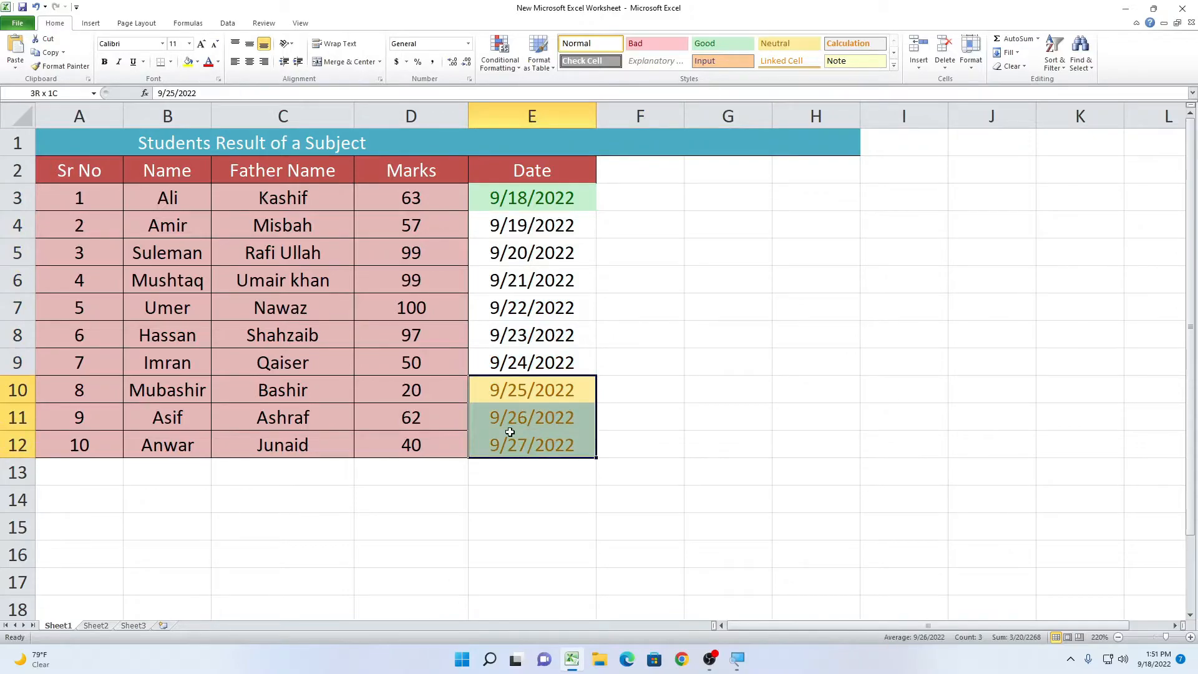
{"action": "left_click", "coordinate": [639, 418]}
{"action": "left_click", "coordinate": [515, 390]}
{"action": "left_click_drag", "start_coordinate": [498, 198], "coordinate": [524, 446]}
{"action": "left_click", "coordinate": [499, 55]}
{"action": "mouse_move", "coordinate": [556, 89]}
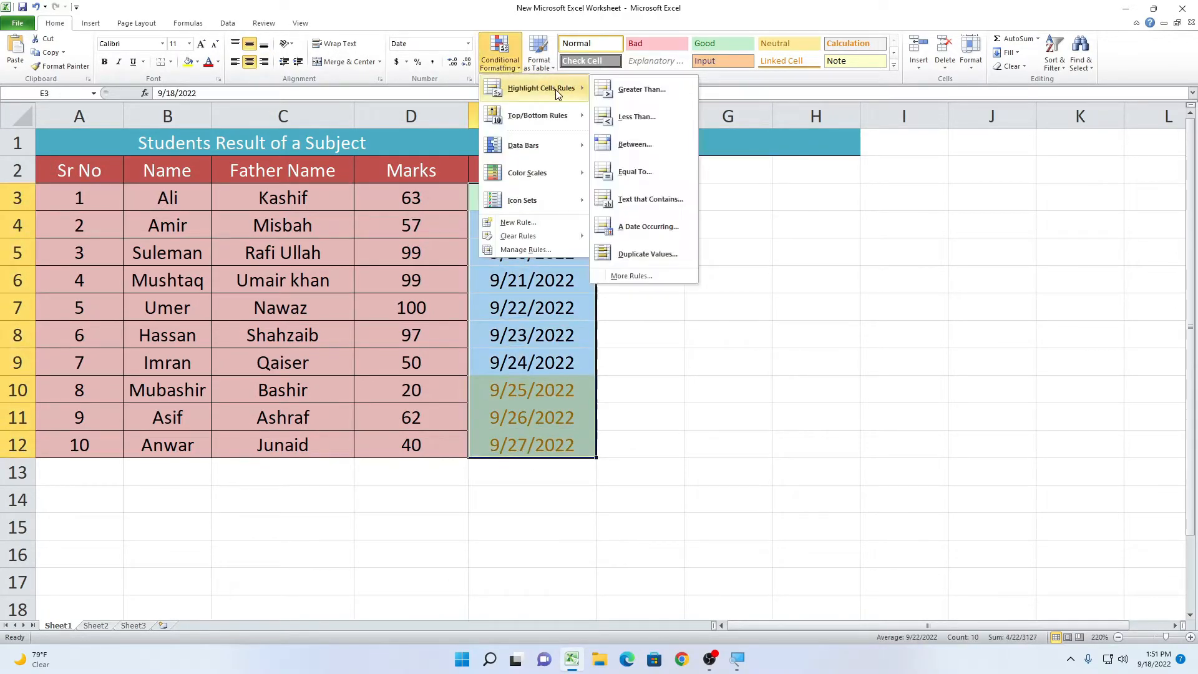
{"action": "left_click", "coordinate": [780, 351]}
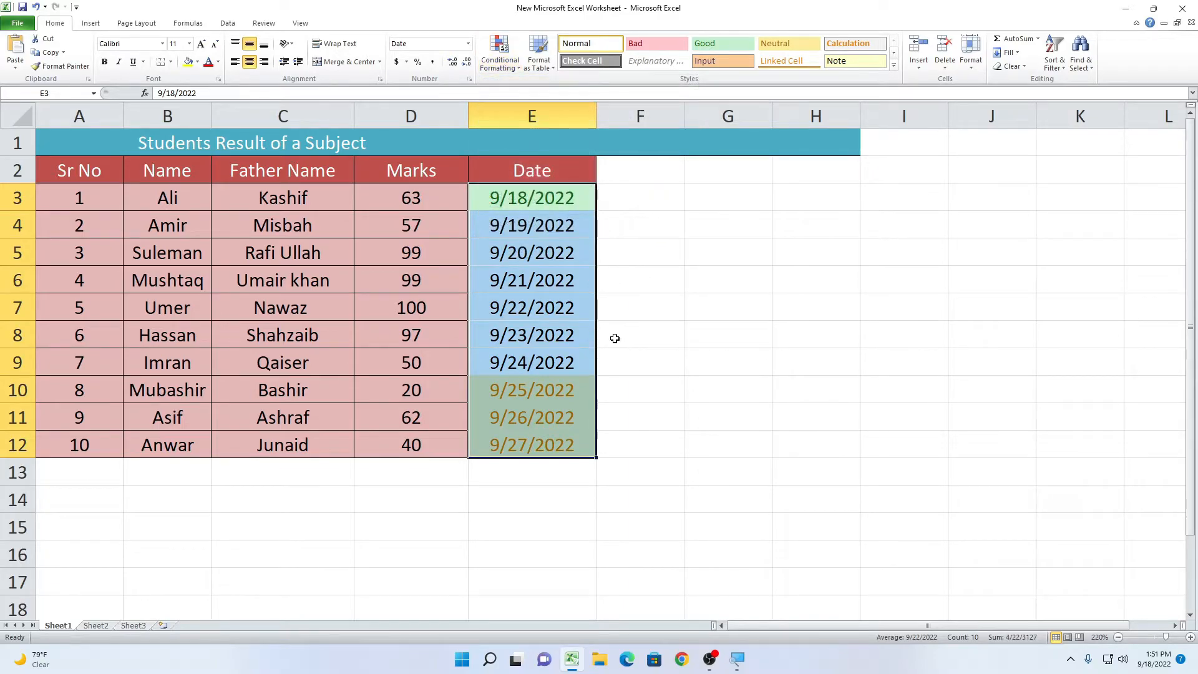
{"action": "left_click", "coordinate": [577, 370]}
{"action": "mouse_move", "coordinate": [564, 442]}
{"action": "left_mouse_down"}
{"action": "mouse_move", "coordinate": [518, 216]}
{"action": "mouse_move", "coordinate": [503, 200]}
{"action": "mouse_move", "coordinate": [553, 380]}
{"action": "mouse_move", "coordinate": [553, 460]}
{"action": "mouse_move", "coordinate": [543, 441]}
{"action": "left_mouse_up"}
{"action": "left_click", "coordinate": [673, 315]}
{"action": "left_click", "coordinate": [677, 337]}
{"action": "left_click_drag", "start_coordinate": [537, 199], "coordinate": [554, 437]}
{"action": "left_click", "coordinate": [653, 377]}
{"action": "left_click_drag", "start_coordinate": [531, 207], "coordinate": [548, 439]}
{"action": "left_click", "coordinate": [655, 412]}
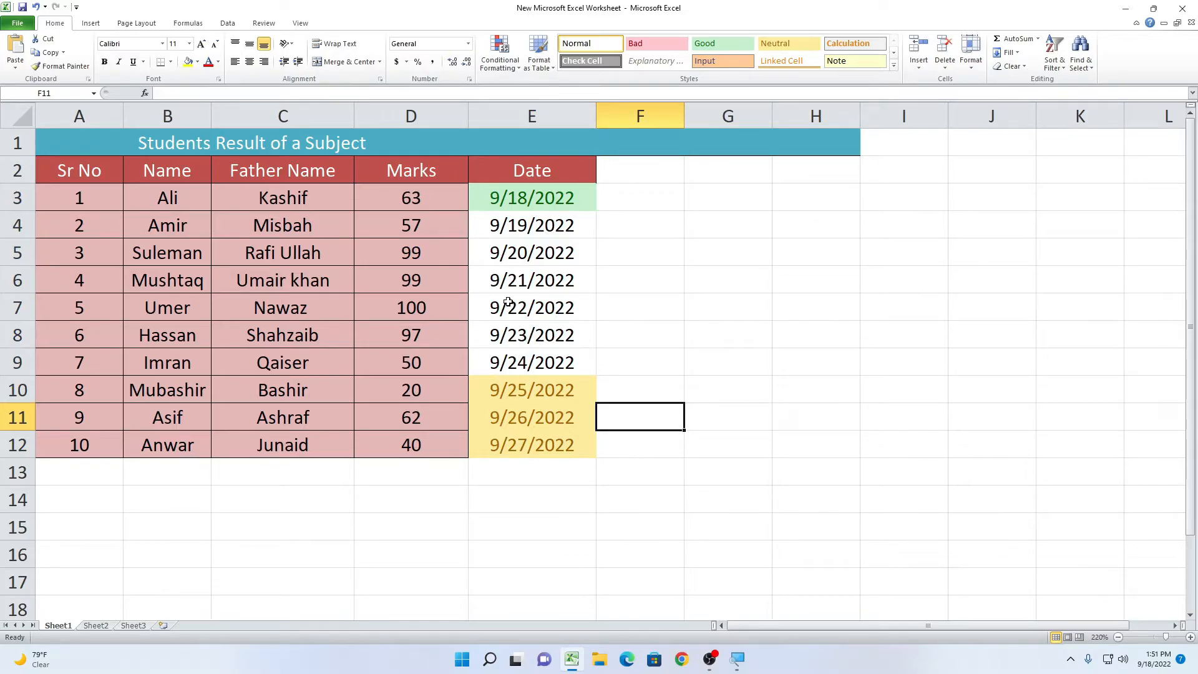
{"action": "left_click_drag", "start_coordinate": [519, 201], "coordinate": [527, 444]}
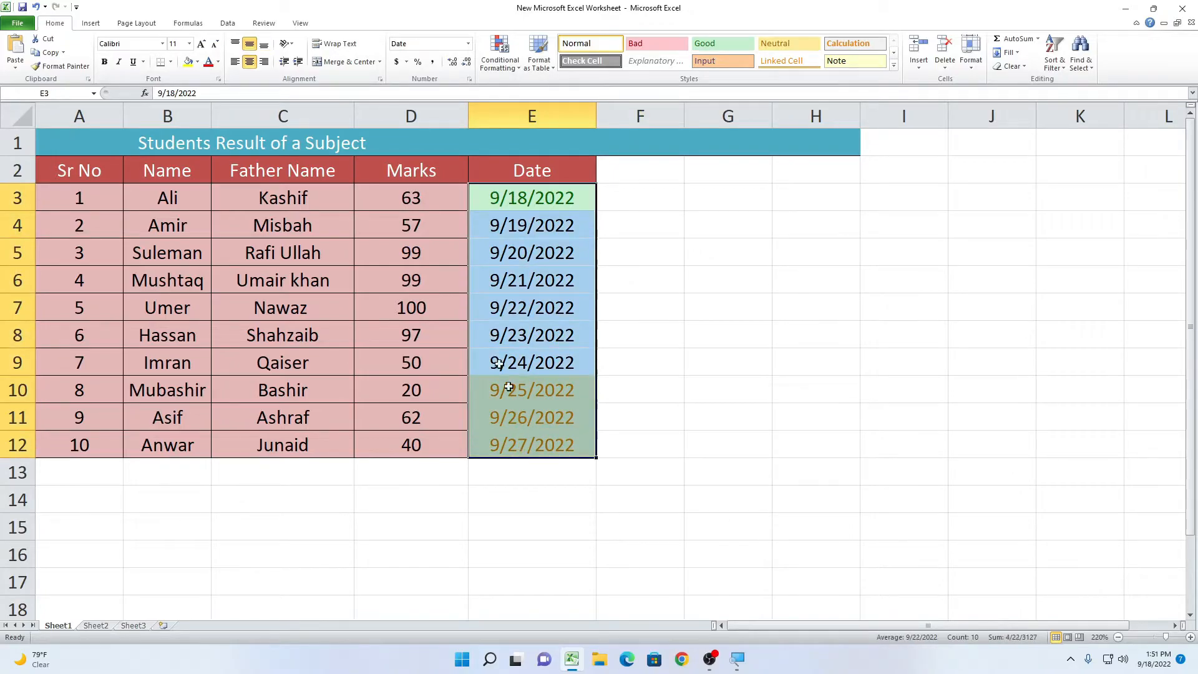
{"action": "left_click", "coordinate": [490, 70]}
{"action": "mouse_move", "coordinate": [527, 93]}
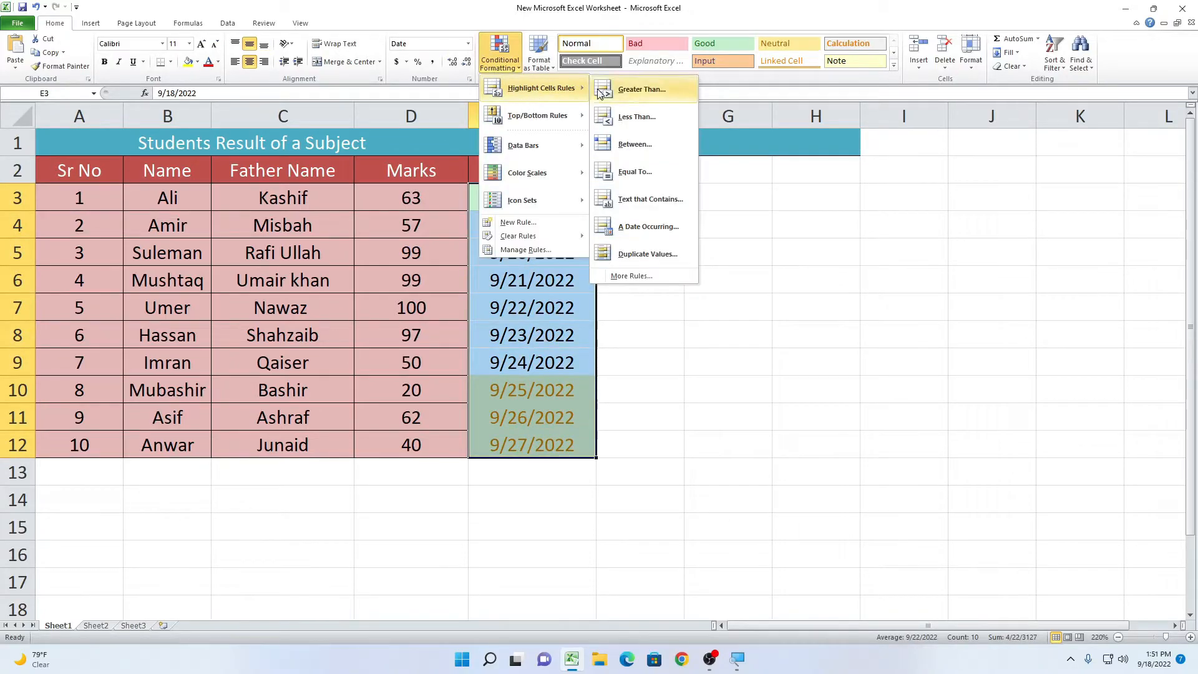
{"action": "left_click", "coordinate": [744, 298]}
{"action": "left_click", "coordinate": [374, 219]}
{"action": "left_click", "coordinate": [499, 55]}
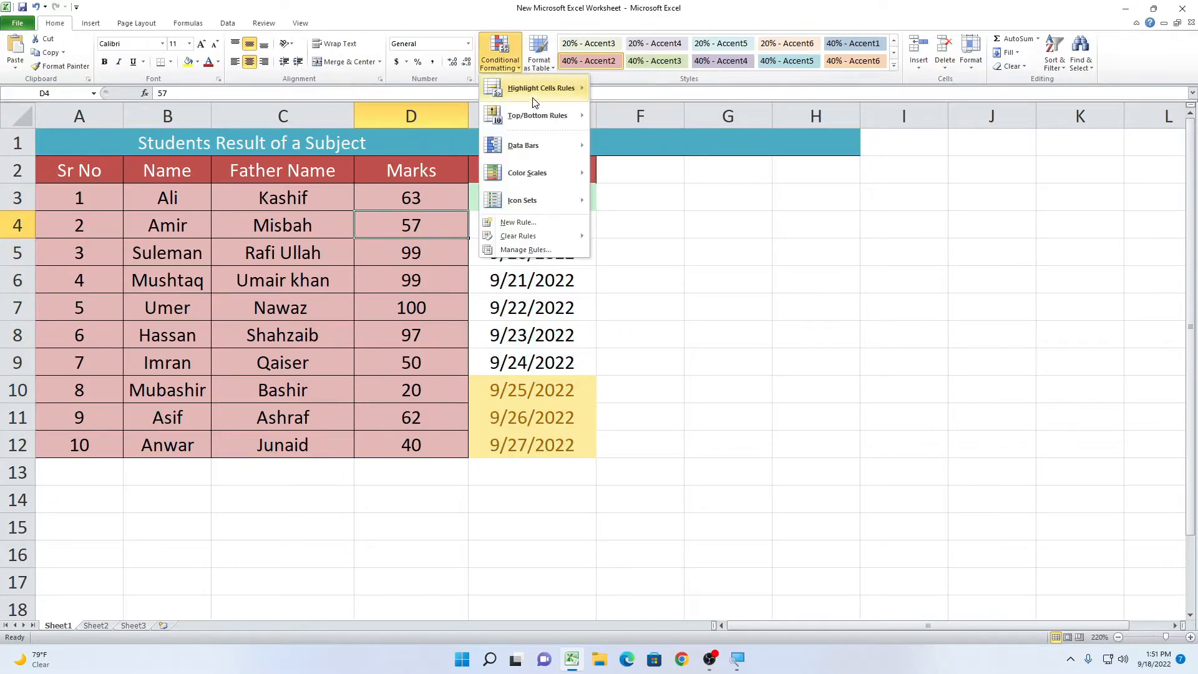
{"action": "left_click", "coordinate": [709, 317]}
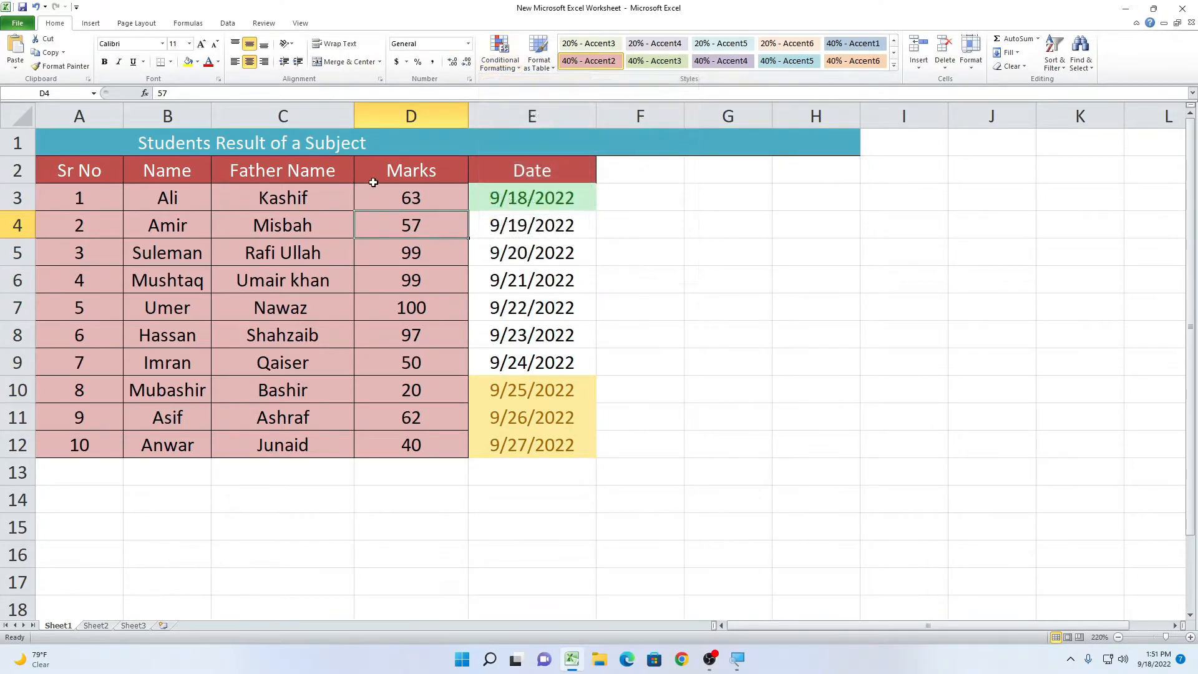
Highlight duplicate values in marks D3:D12 using a Duplicate Values rule with a custom bright red fill.
{"action": "left_click", "coordinate": [374, 183]}
{"action": "left_click_drag", "start_coordinate": [372, 198], "coordinate": [410, 444]}
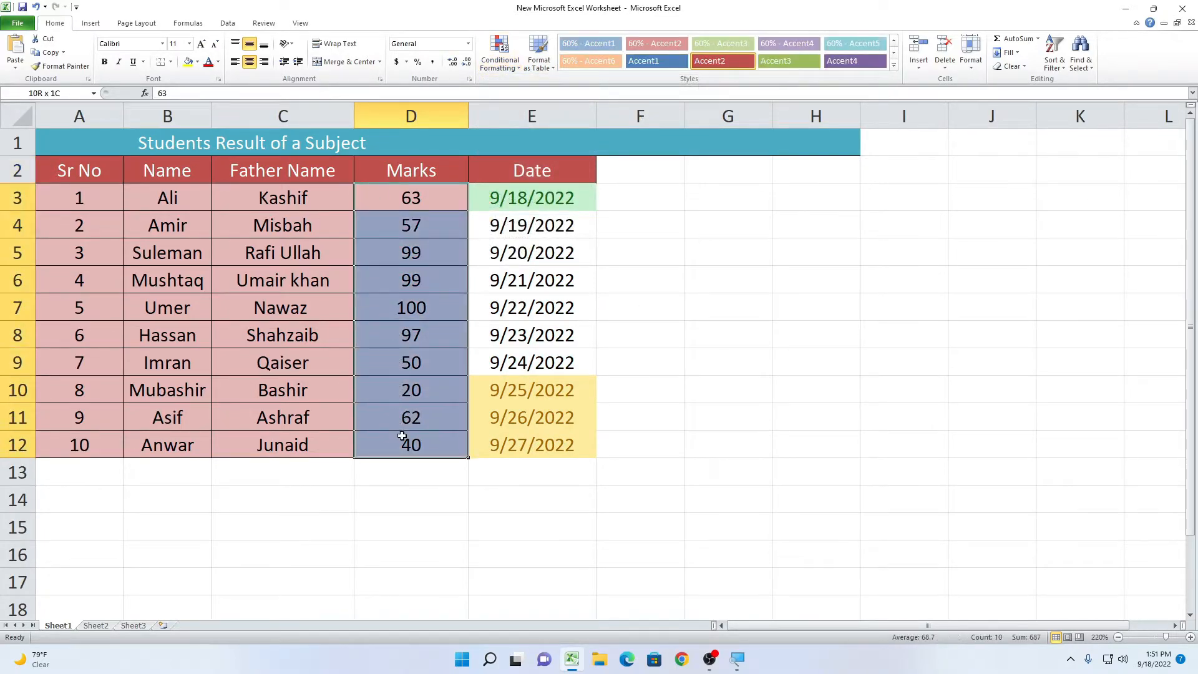
{"action": "left_click", "coordinate": [499, 62]}
{"action": "mouse_move", "coordinate": [531, 89]}
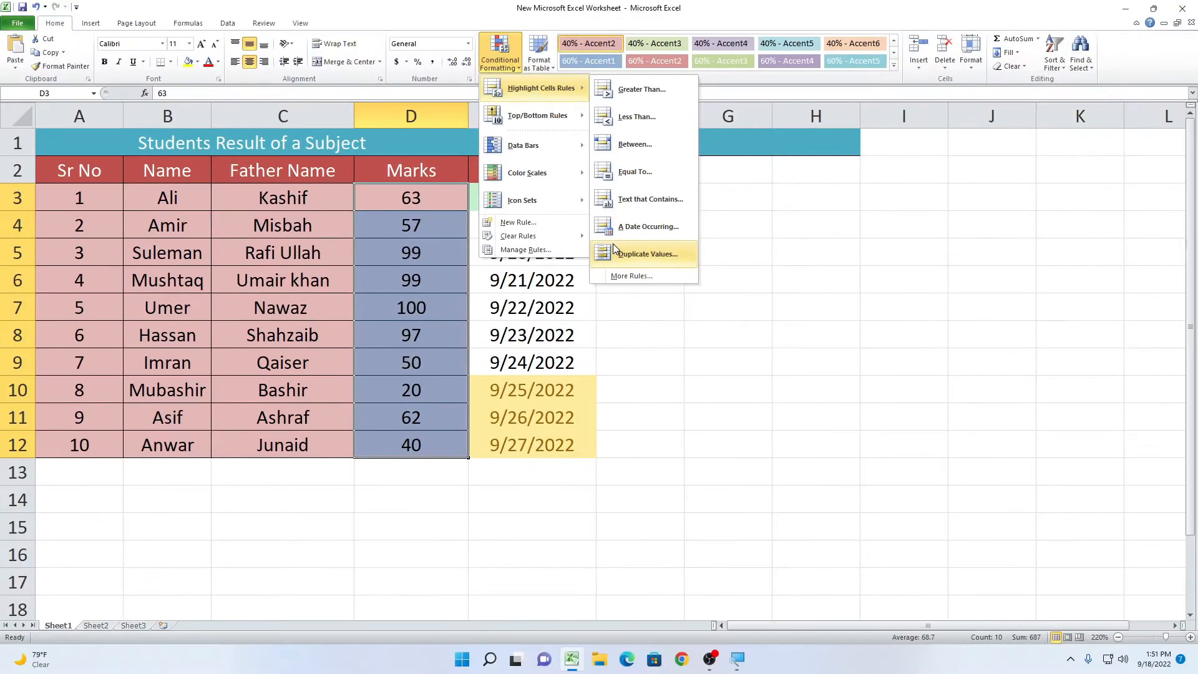
{"action": "left_click", "coordinate": [643, 253]}
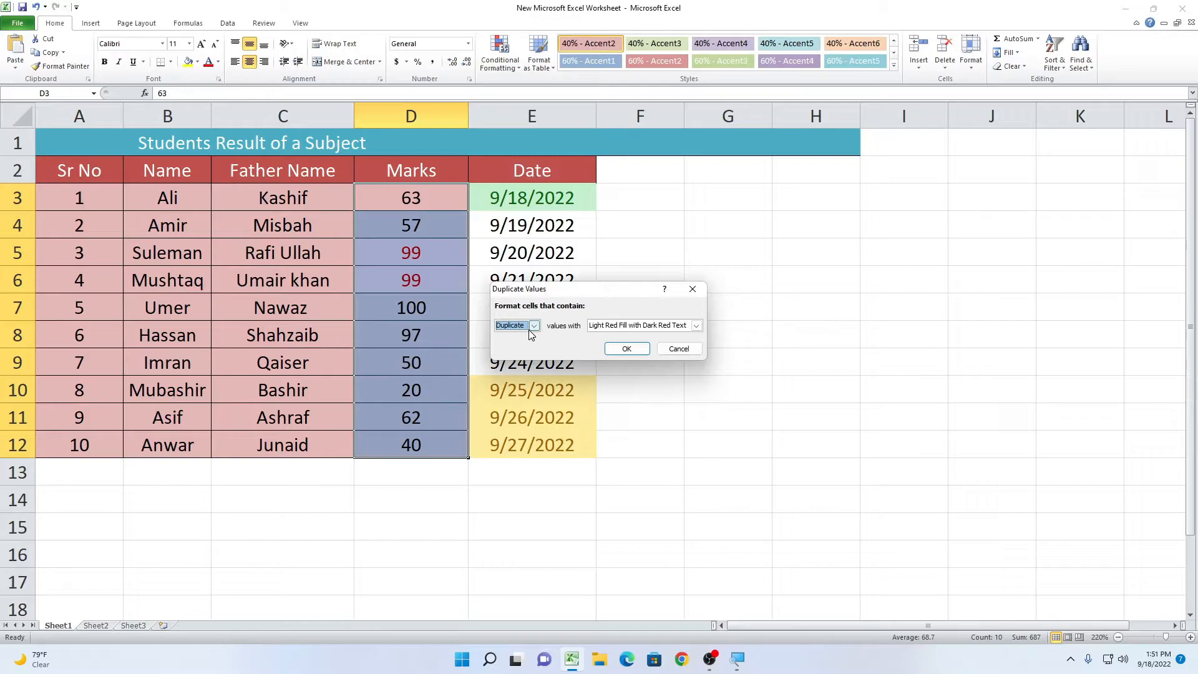
{"action": "left_click", "coordinate": [696, 325]}
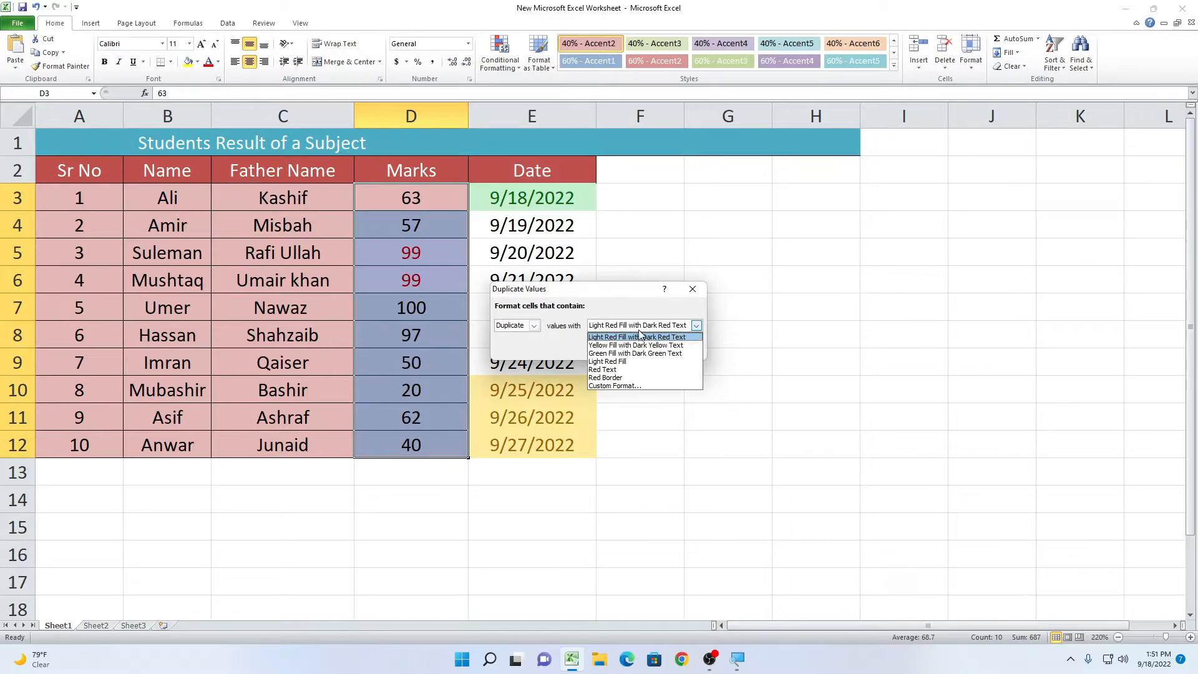
{"action": "left_click", "coordinate": [633, 388]}
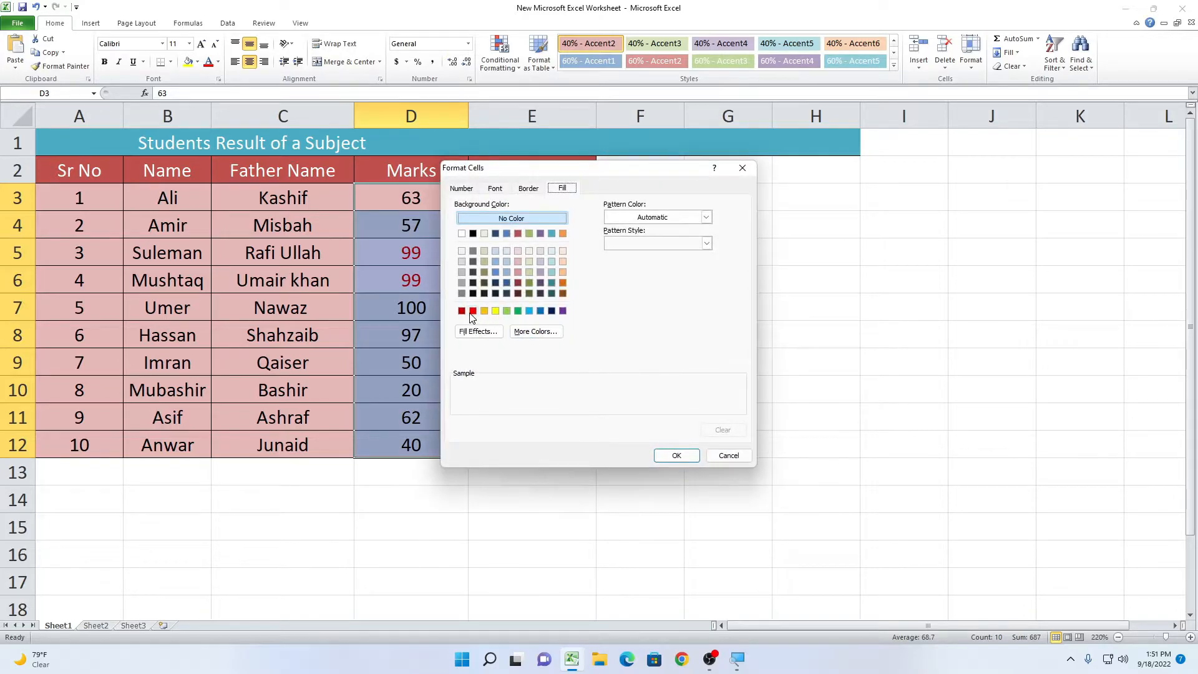
{"action": "left_click", "coordinate": [472, 311]}
{"action": "left_click", "coordinate": [678, 462]}
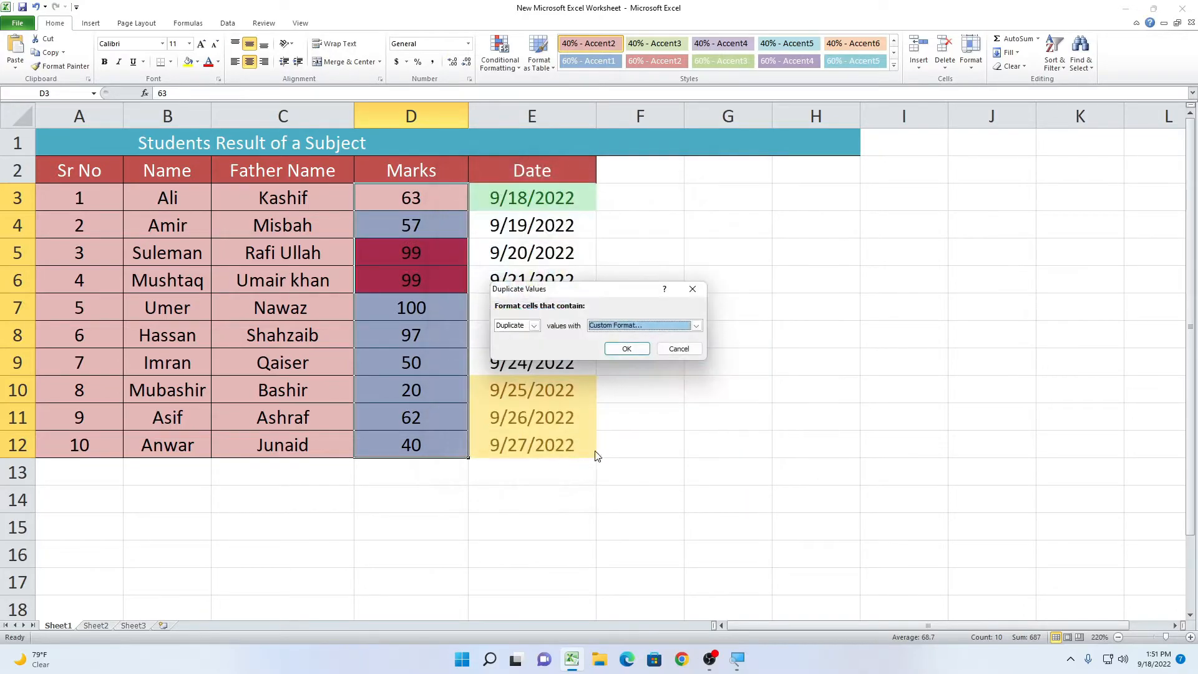
{"action": "left_click", "coordinate": [630, 348]}
{"action": "left_click", "coordinate": [728, 412]}
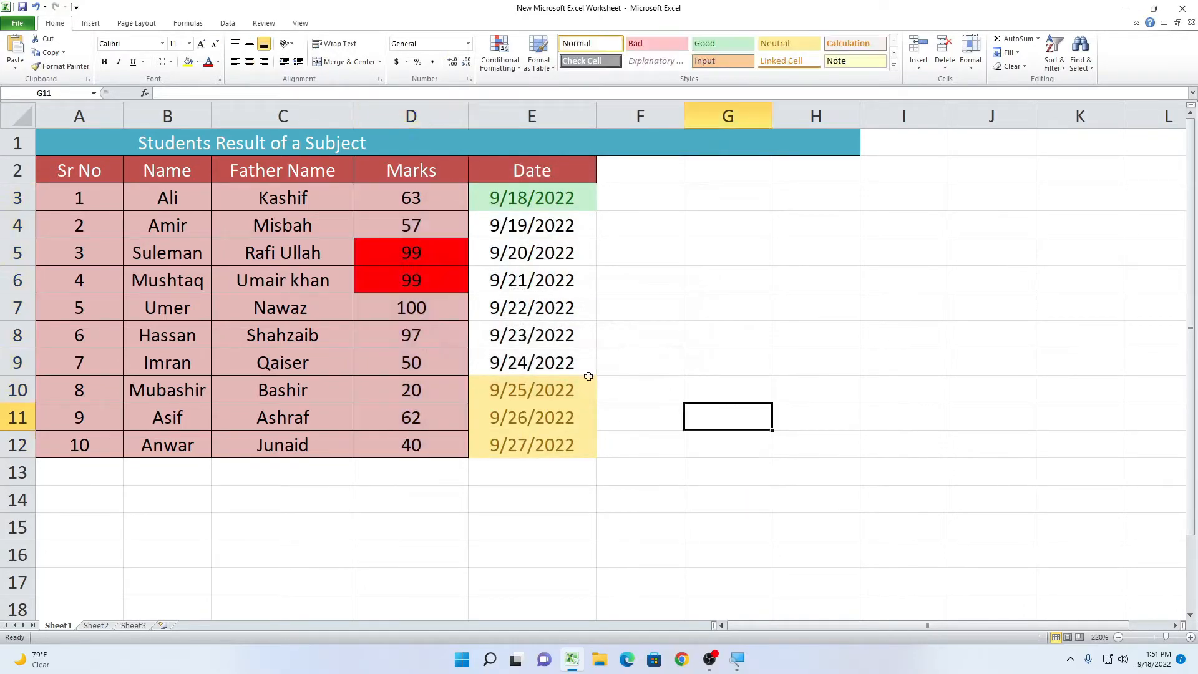
Change the mark in cell D6 to 98 so that it no longer duplicates D5.
{"action": "left_click", "coordinate": [412, 272]}
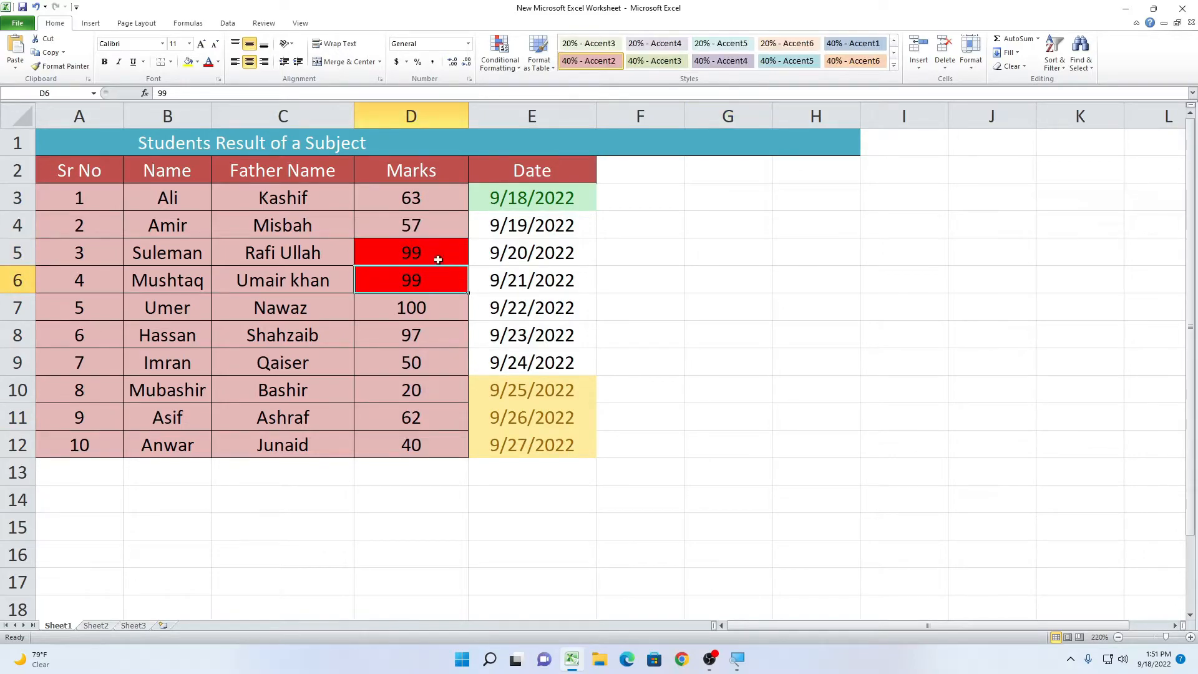
{"action": "type", "text": "98"}
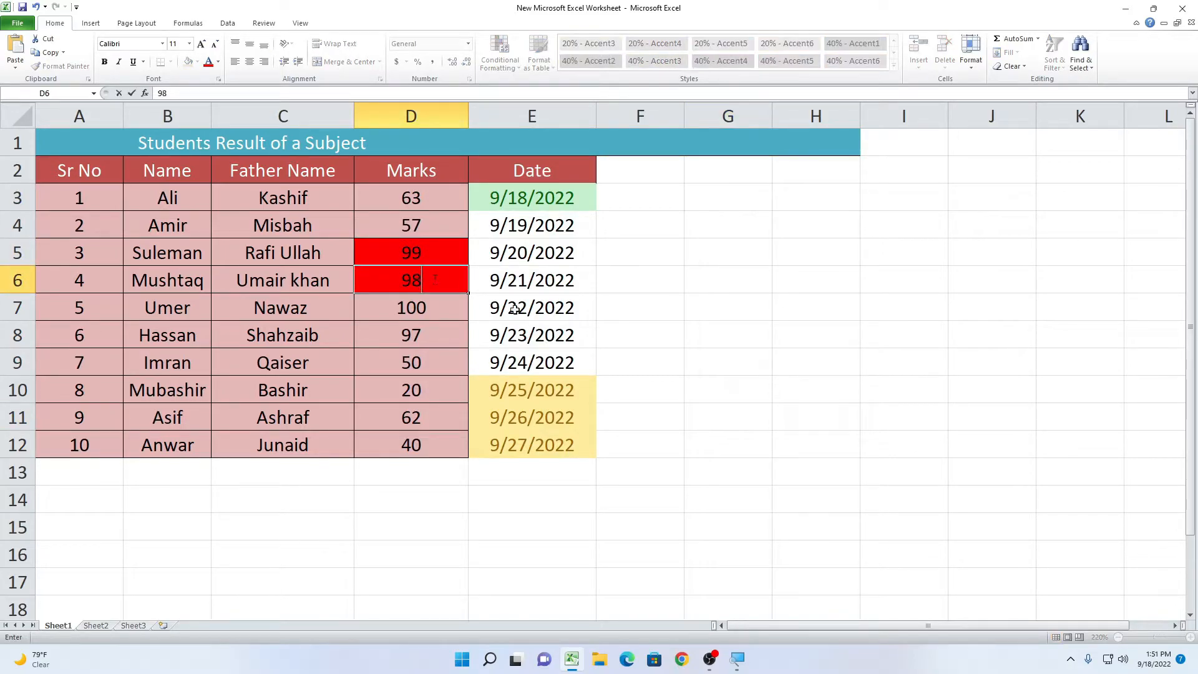
{"action": "left_click", "coordinate": [641, 389]}
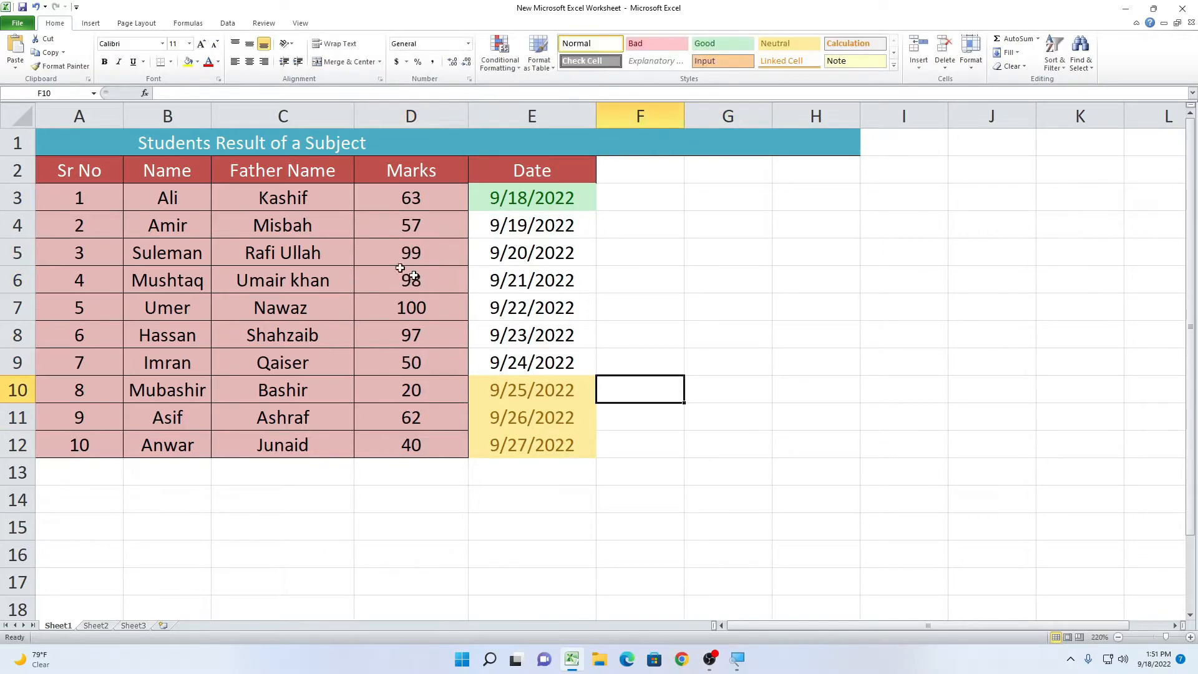
{"action": "left_click", "coordinate": [406, 319]}
{"action": "left_click", "coordinate": [414, 396]}
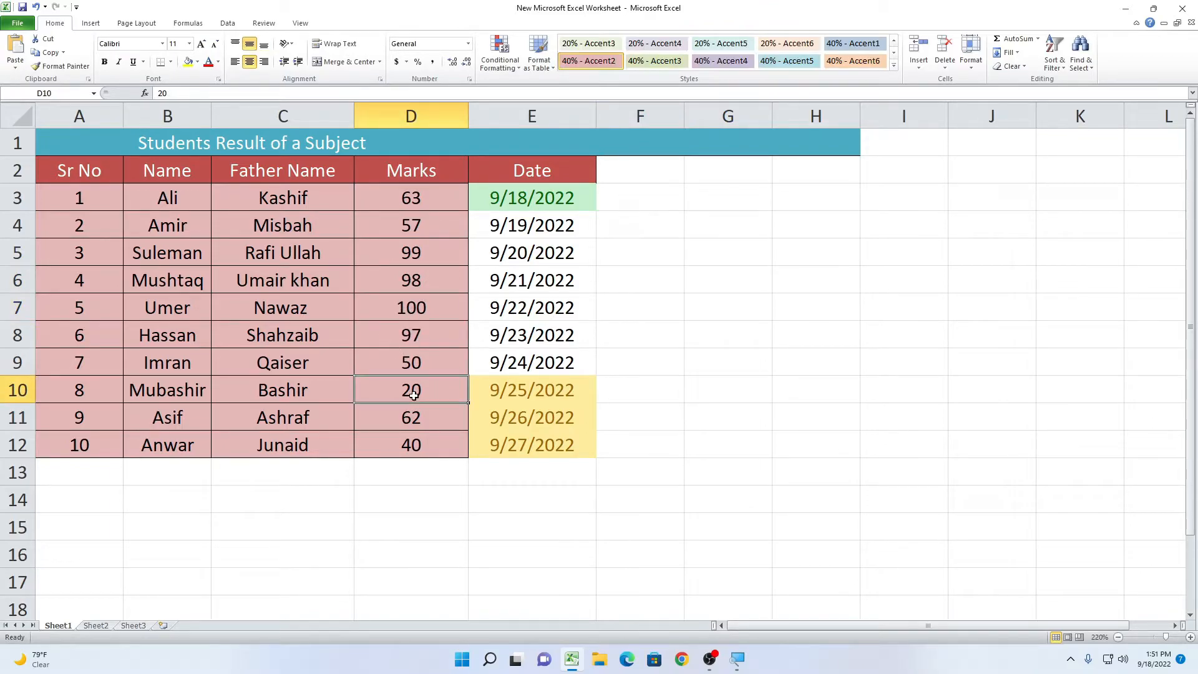
Change the mark in cell D10 to 100 so that it duplicates the mark in D7.
{"action": "type", "text": "0"}
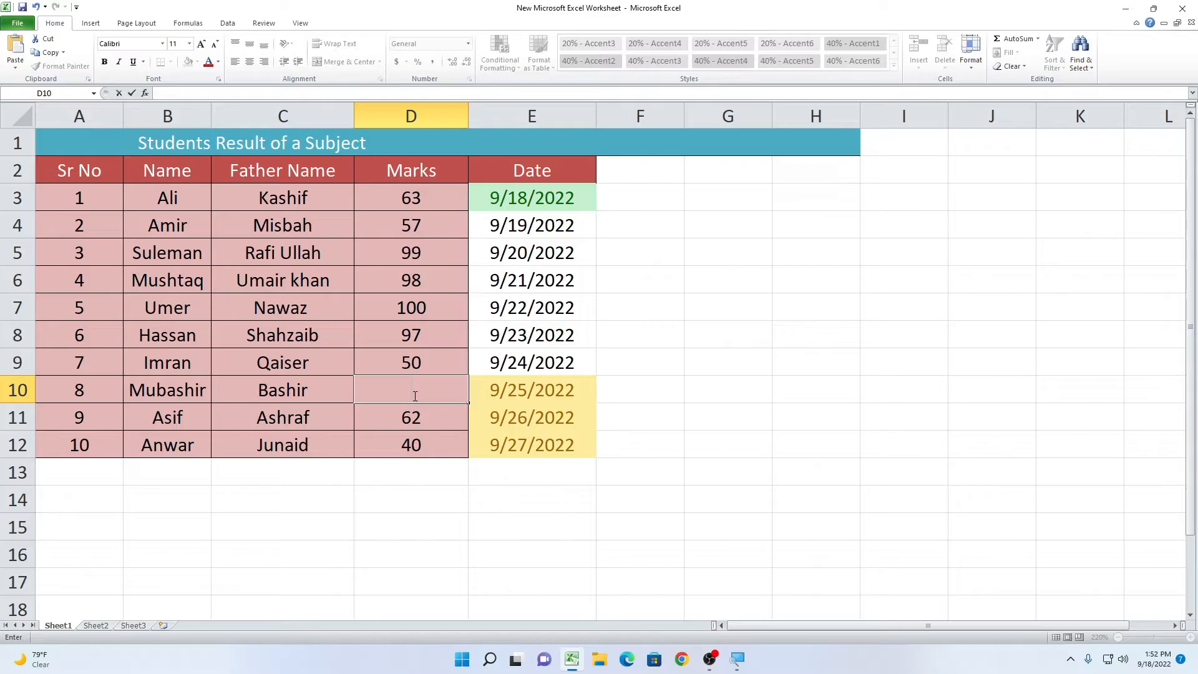
{"action": "type", "text": "00"}
{"action": "left_click", "coordinate": [716, 419]}
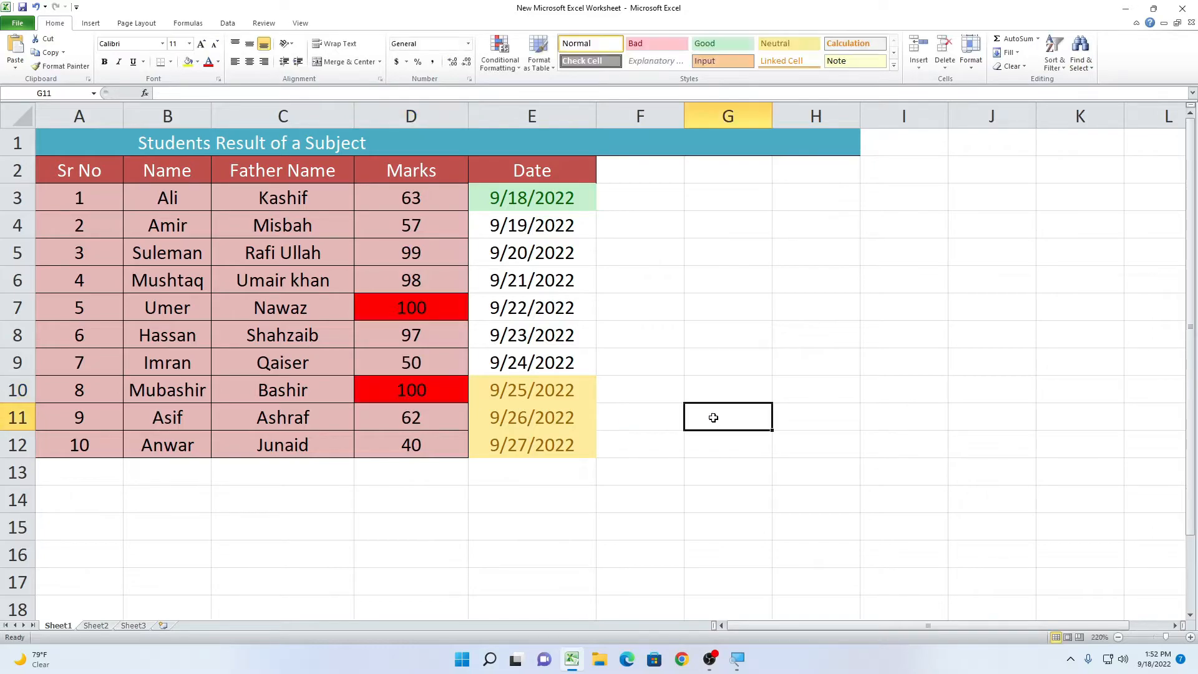
{"action": "left_click", "coordinate": [402, 307]}
{"action": "left_click", "coordinate": [444, 381]}
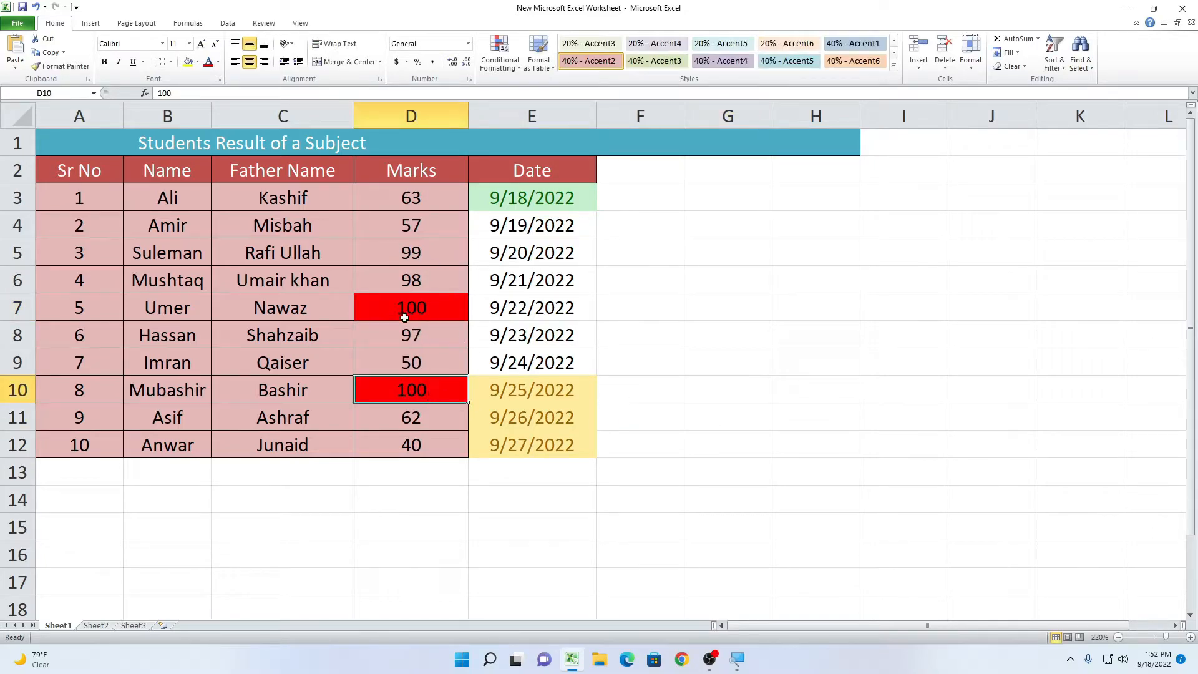
{"action": "left_click", "coordinate": [499, 53]}
{"action": "mouse_move", "coordinate": [535, 98]}
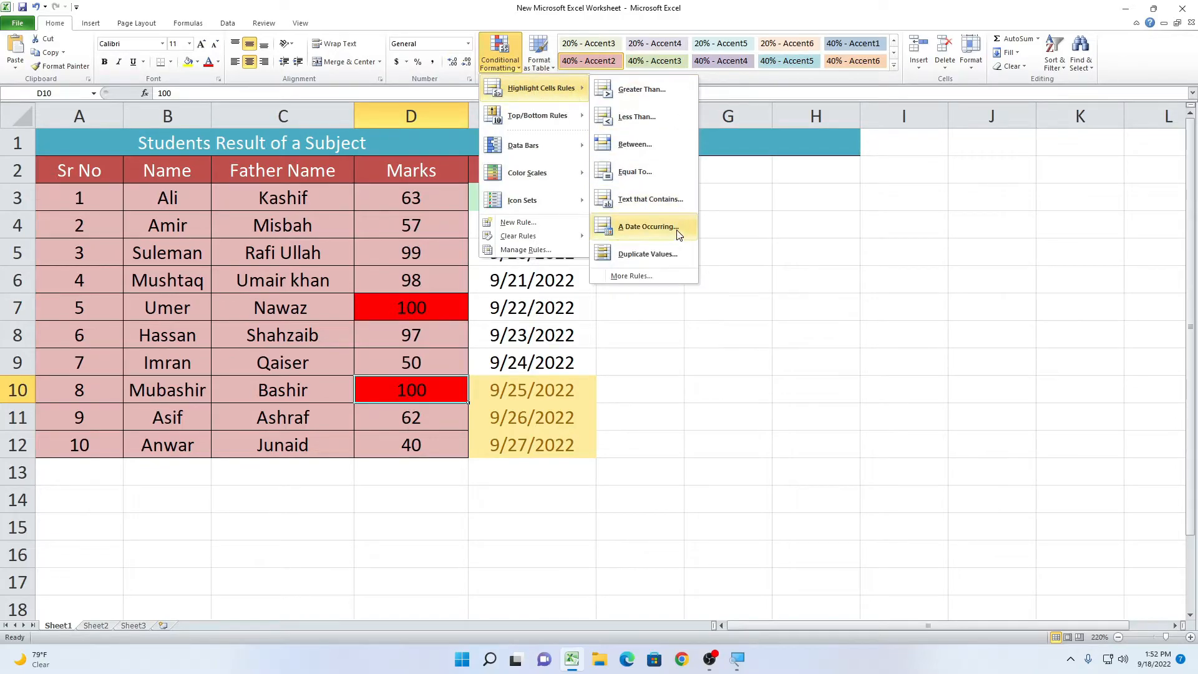
{"action": "left_click", "coordinate": [815, 403]}
Clear the conditional formatting rules from the marks and dates in D3:E12.
{"action": "left_click_drag", "start_coordinate": [400, 197], "coordinate": [531, 445]}
{"action": "left_click", "coordinate": [508, 59]}
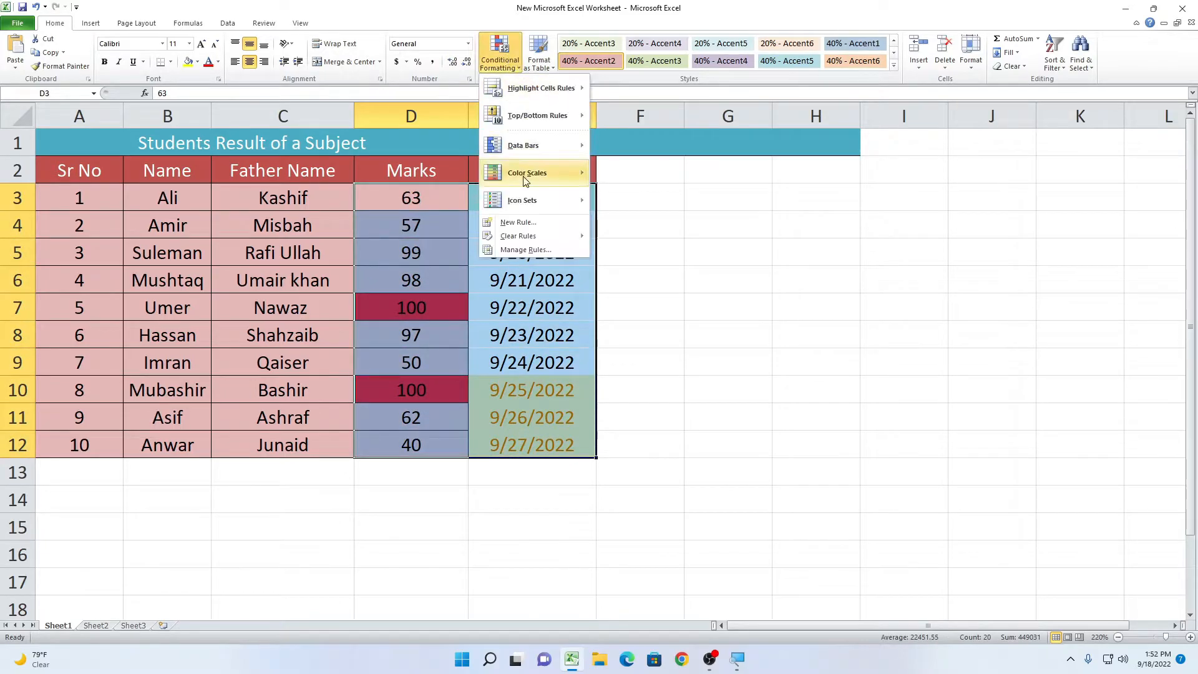
{"action": "mouse_move", "coordinate": [561, 236]}
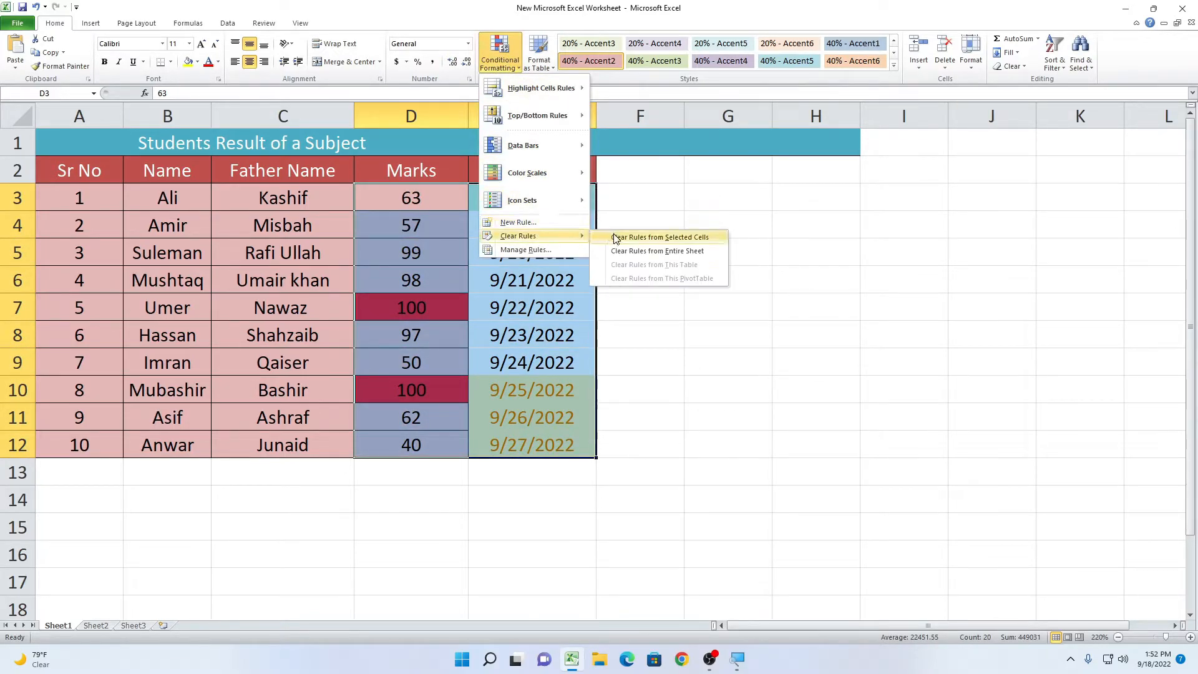
{"action": "left_click", "coordinate": [616, 239]}
{"action": "left_click", "coordinate": [679, 249]}
Start a Top 10 Items rule on marks D3:D12 and set its rank count to 3.
{"action": "left_click_drag", "start_coordinate": [388, 203], "coordinate": [420, 446]}
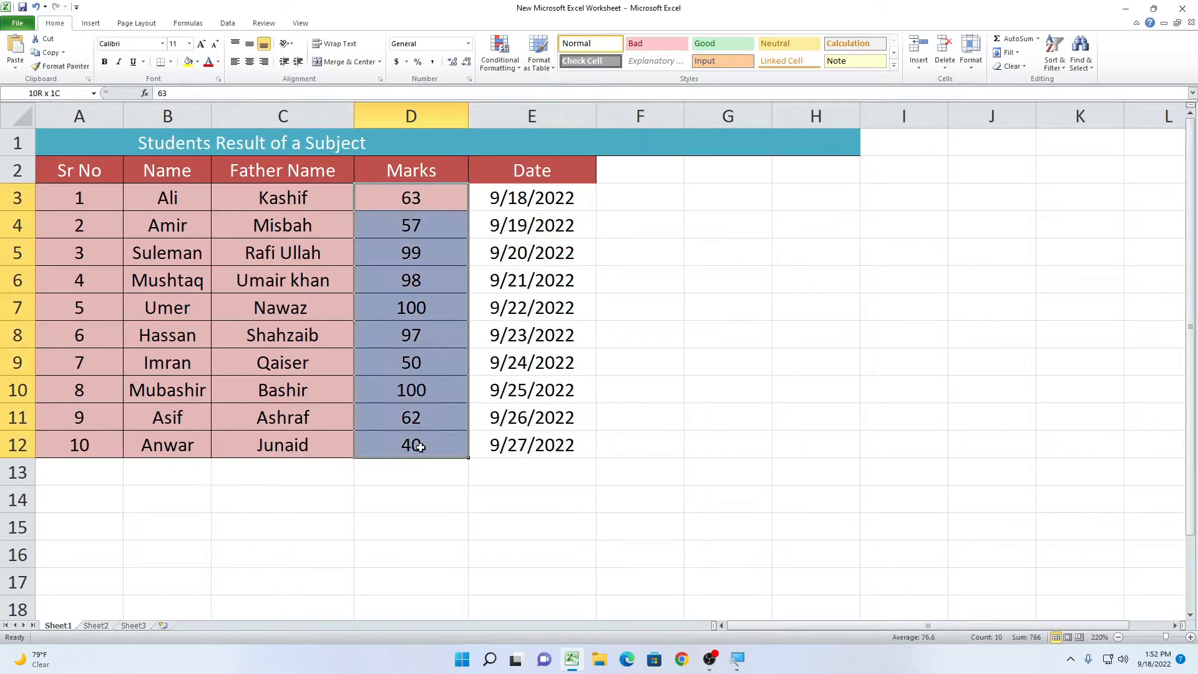
{"action": "left_click", "coordinate": [504, 63]}
{"action": "mouse_move", "coordinate": [551, 116]}
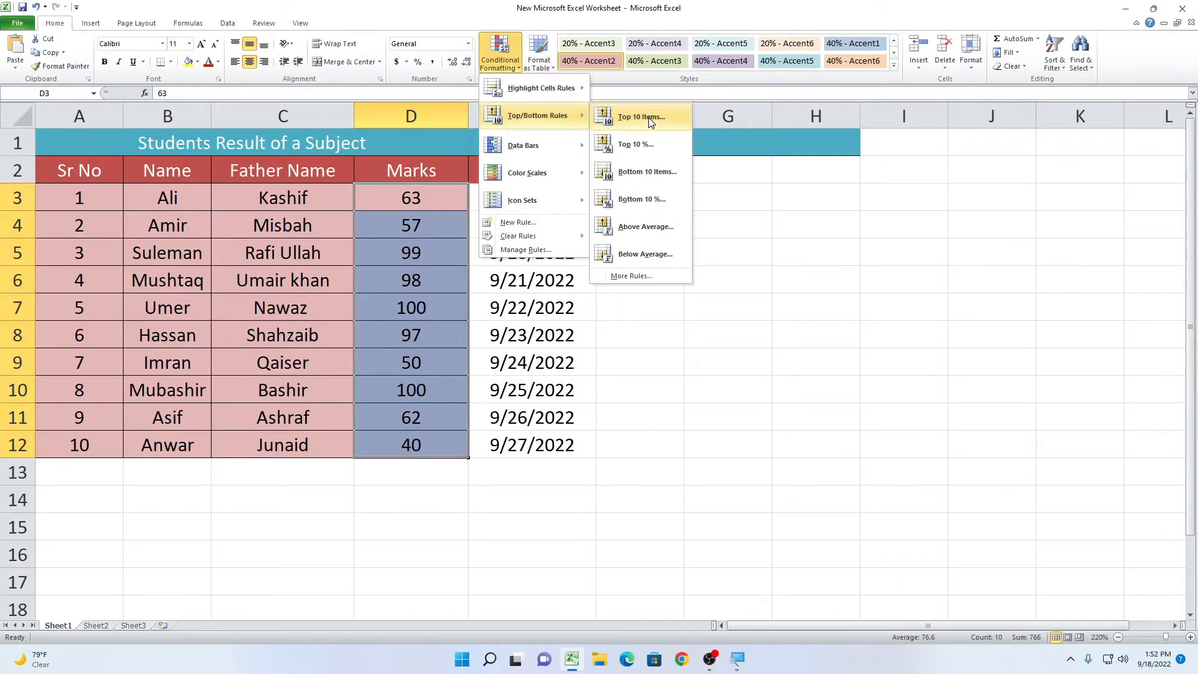
{"action": "left_click", "coordinate": [664, 122]}
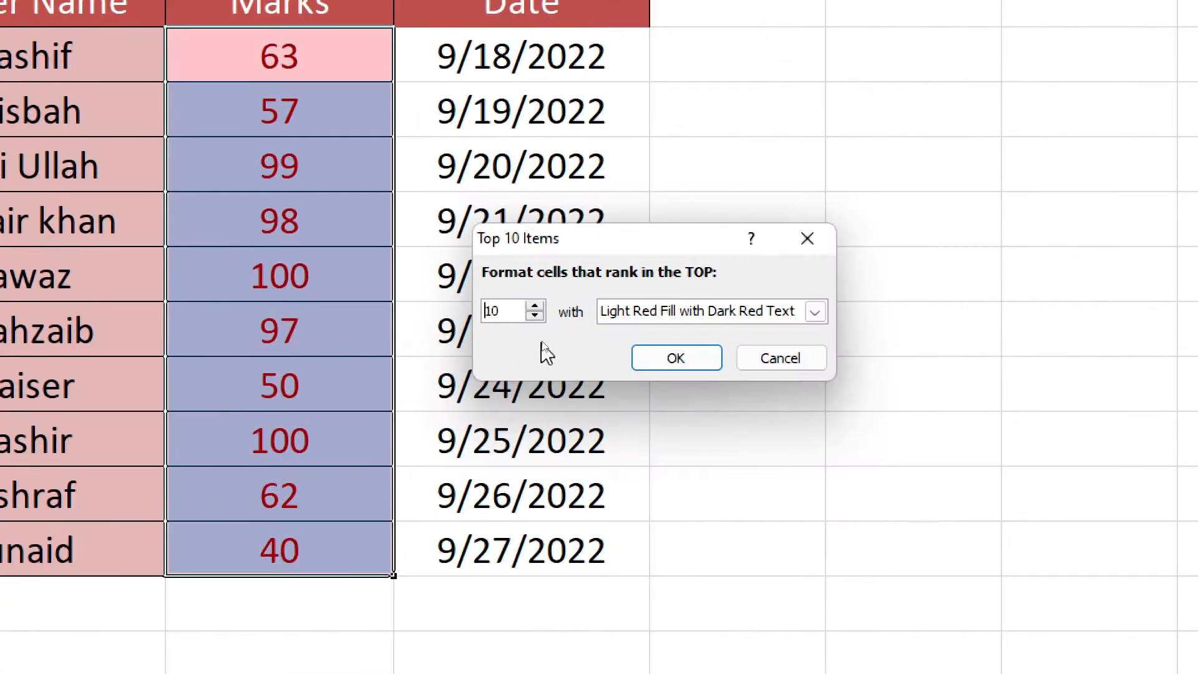
{"action": "mouse_move", "coordinate": [523, 325]}
{"action": "left_mouse_down"}
{"action": "mouse_move", "coordinate": [480, 302]}
{"action": "mouse_move", "coordinate": [562, 317]}
{"action": "mouse_move", "coordinate": [557, 330]}
{"action": "mouse_move", "coordinate": [506, 331]}
{"action": "left_mouse_up"}
{"action": "left_click", "coordinate": [535, 315]}
{"action": "left_click", "coordinate": [535, 306]}
{"action": "left_click", "coordinate": [535, 315]}
{"action": "left_click", "coordinate": [535, 315]}
{"action": "left_click", "coordinate": [540, 320]}
{"action": "left_click", "coordinate": [540, 320]}
{"action": "left_click", "coordinate": [540, 320]}
{"action": "left_click", "coordinate": [540, 320]}
{"action": "left_click", "coordinate": [540, 319]}
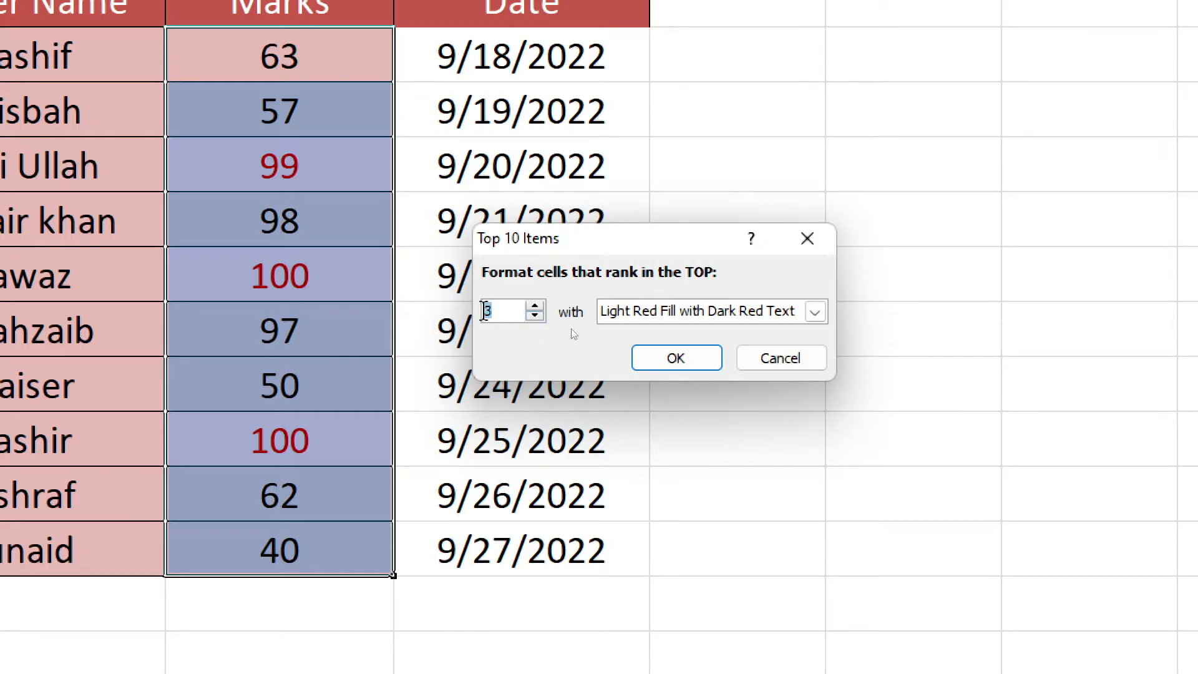
Format the top-ranked marks with Green Fill with Dark Green Text and apply the rule.
{"action": "left_click", "coordinate": [816, 313]}
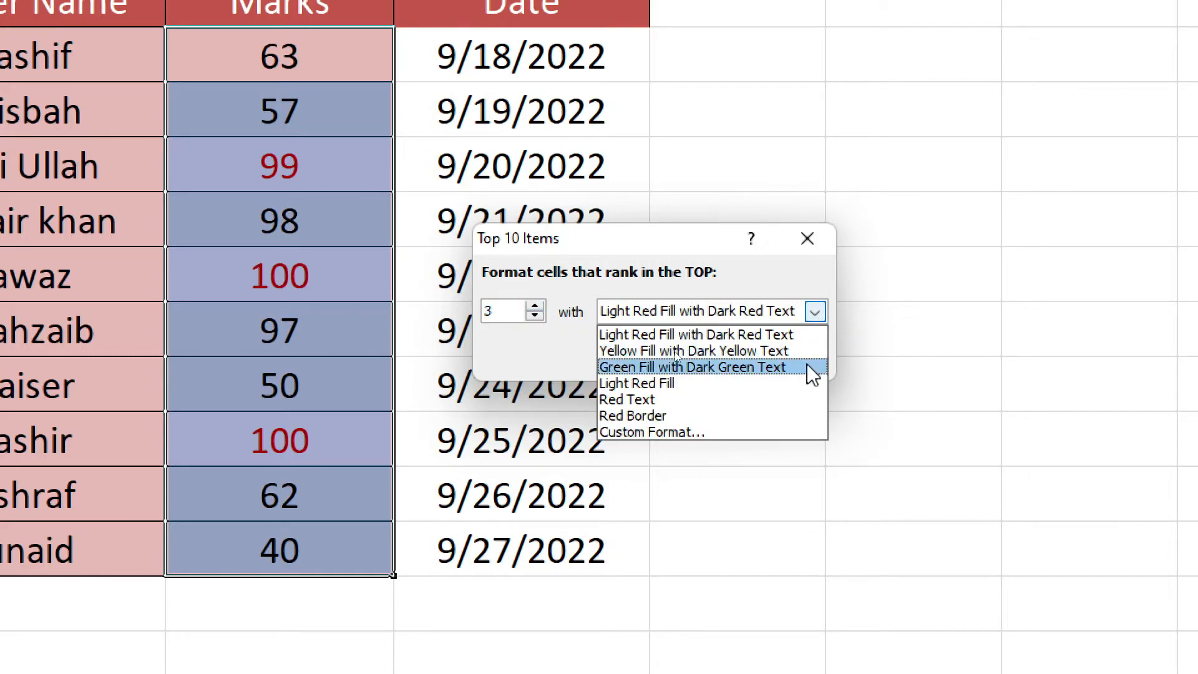
{"action": "left_click", "coordinate": [807, 366]}
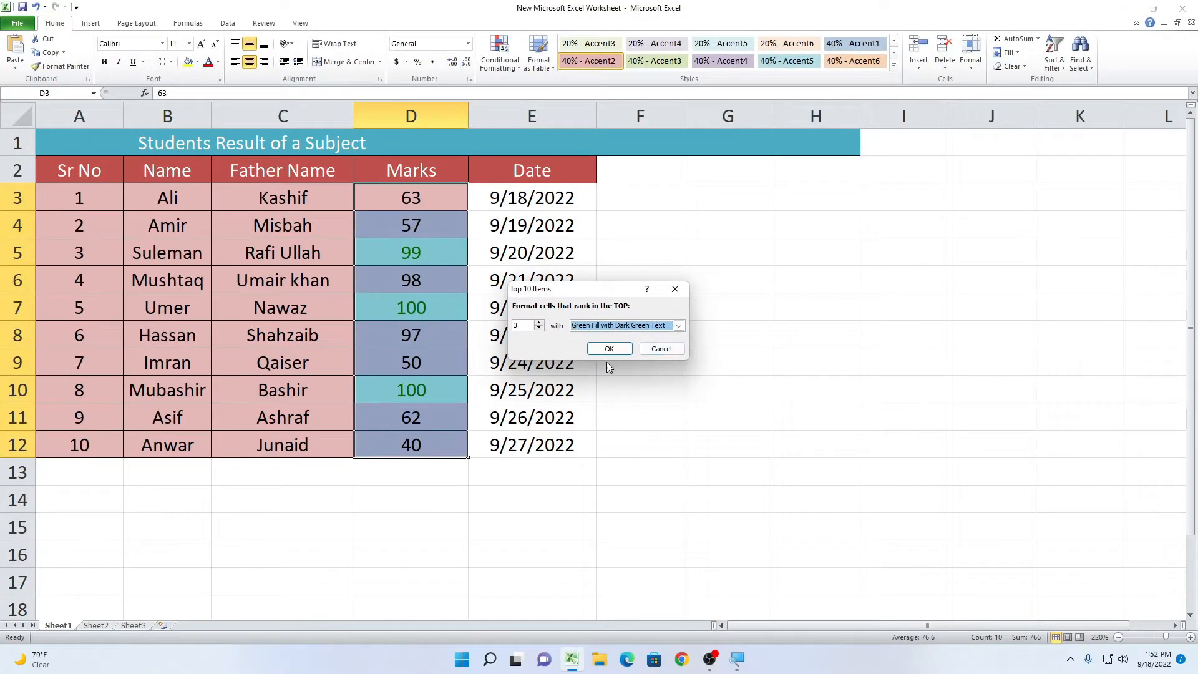
{"action": "left_click", "coordinate": [608, 348]}
{"action": "left_click", "coordinate": [417, 252]}
{"action": "left_click", "coordinate": [413, 309]}
{"action": "left_click", "coordinate": [403, 382]}
{"action": "left_click_drag", "start_coordinate": [391, 209], "coordinate": [421, 446]}
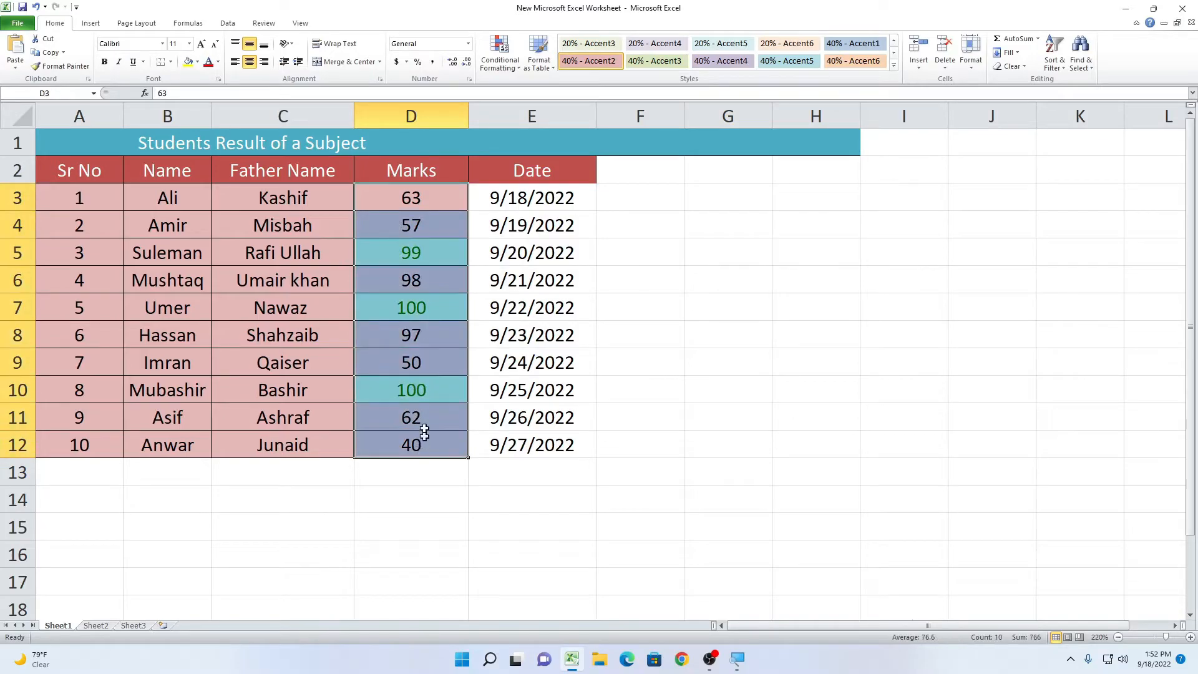
{"action": "left_click", "coordinate": [502, 66]}
{"action": "mouse_move", "coordinate": [528, 118]}
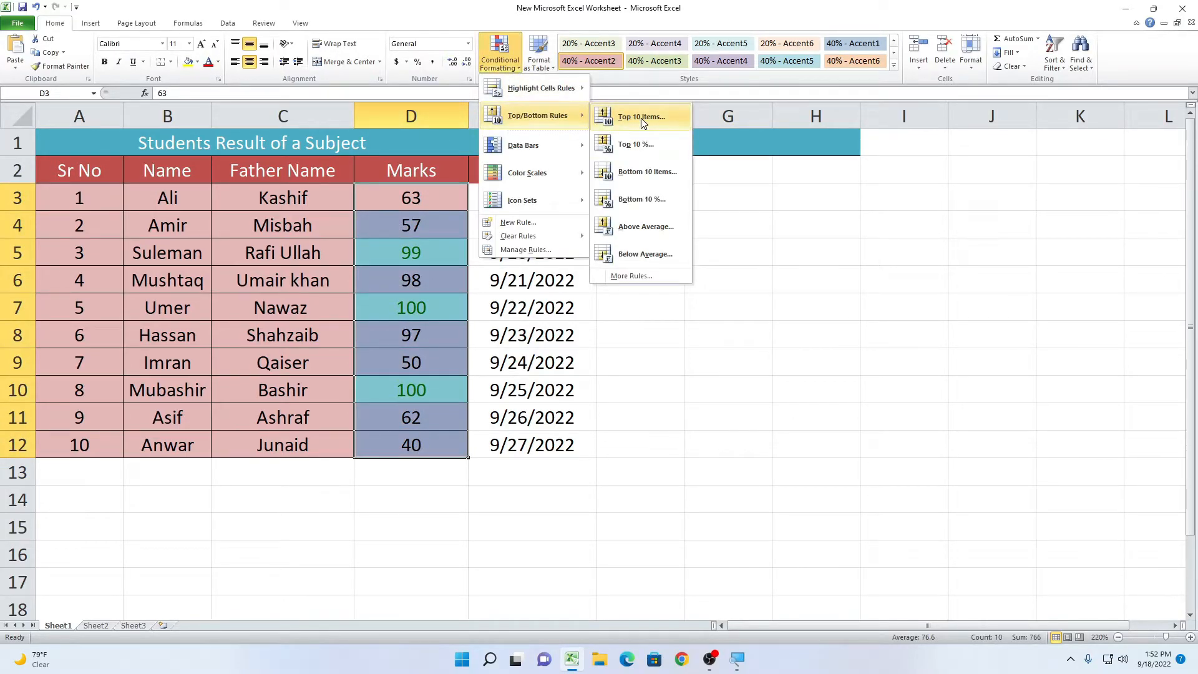
{"action": "key", "text": "super"}
{"action": "left_click", "coordinate": [892, 298]}
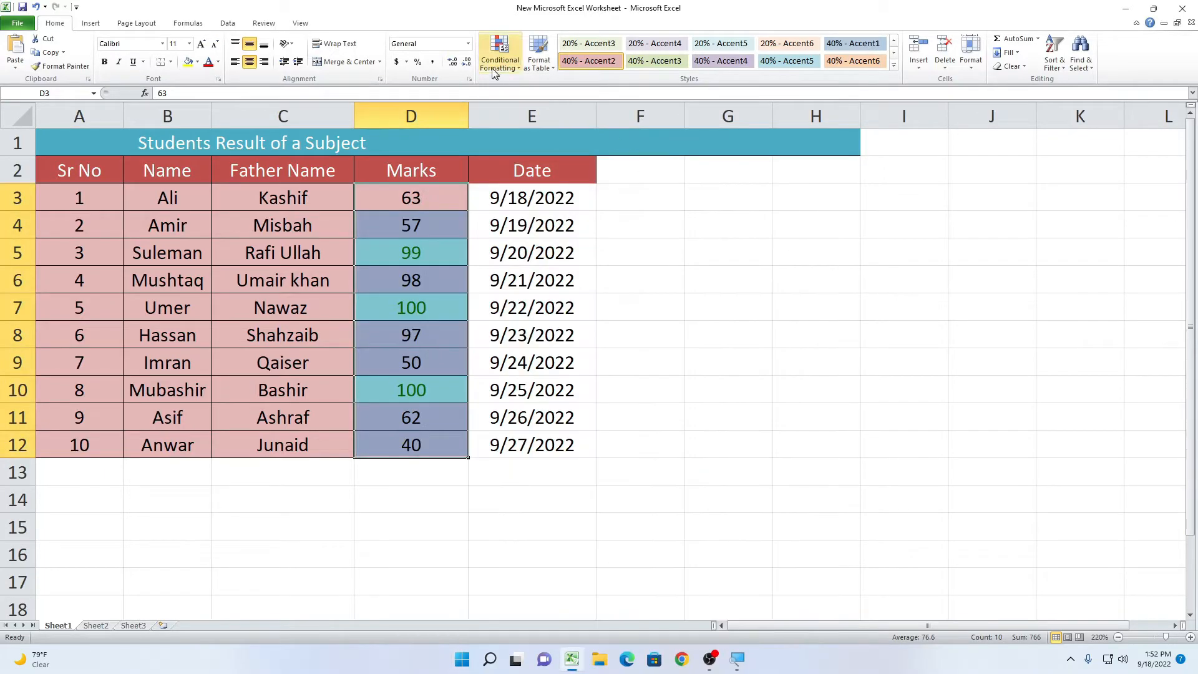
{"action": "left_click", "coordinate": [497, 68]}
{"action": "mouse_move", "coordinate": [568, 116]}
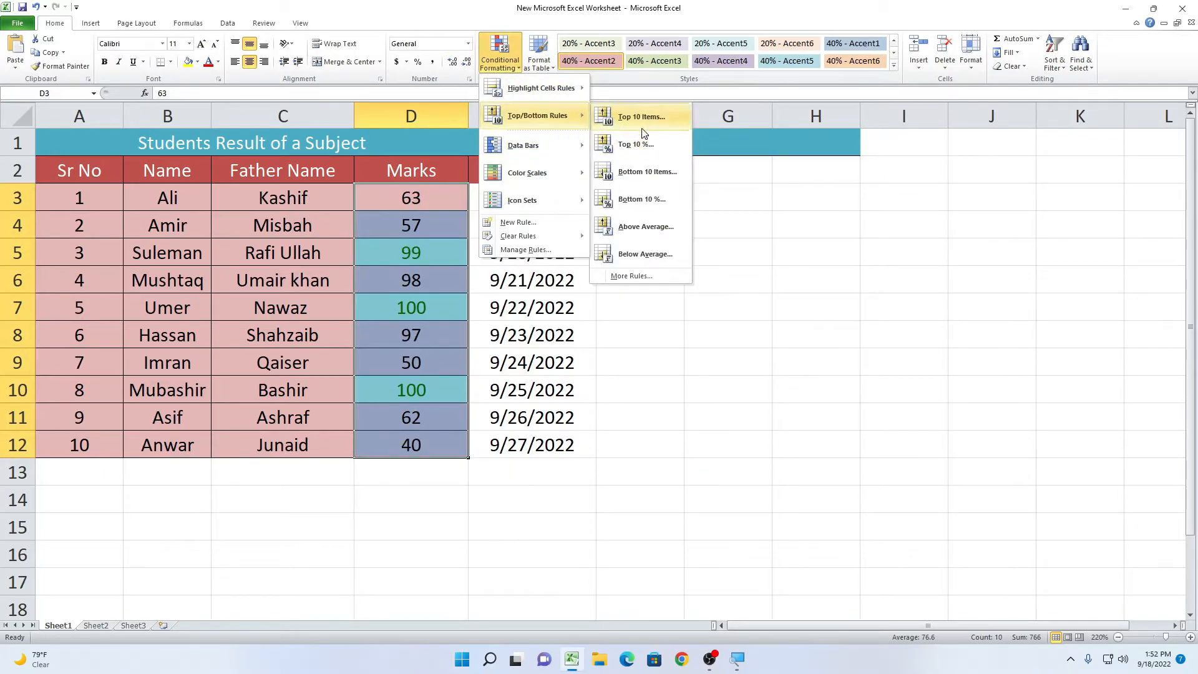
{"action": "left_click", "coordinate": [643, 119]}
{"action": "left_click", "coordinate": [652, 347]}
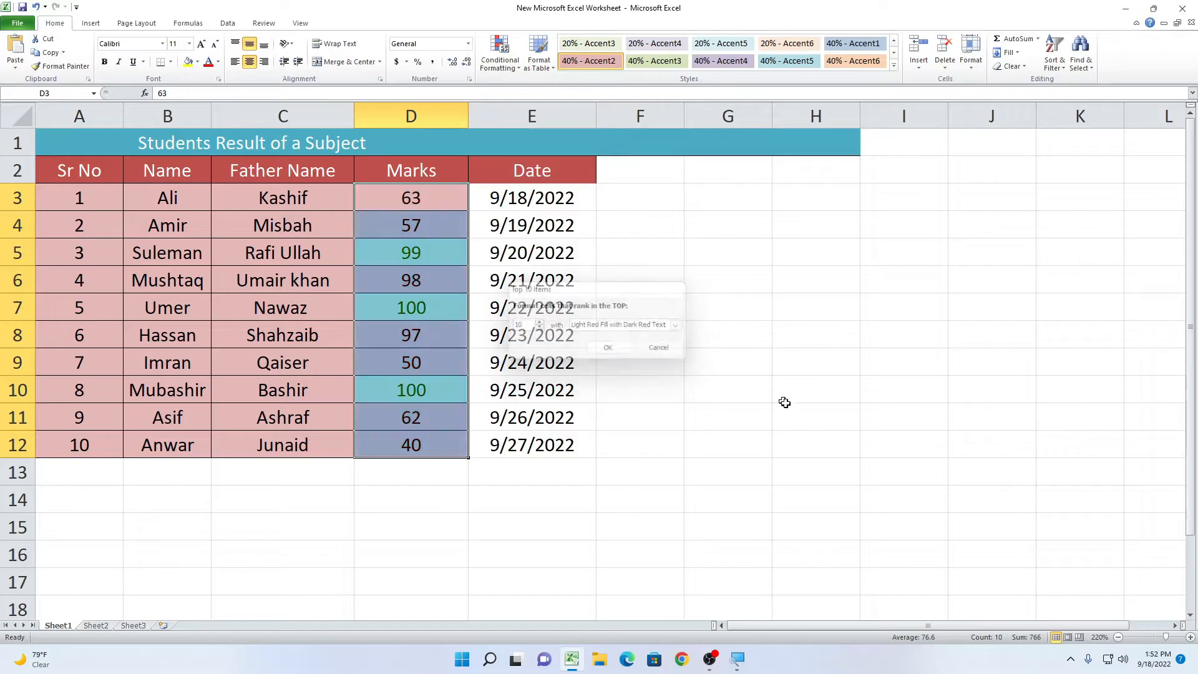
{"action": "left_click", "coordinate": [785, 414]}
Start a Bottom 10 Items rule on marks D3:D12 and set its rank count to 3.
{"action": "left_click_drag", "start_coordinate": [391, 194], "coordinate": [399, 438]}
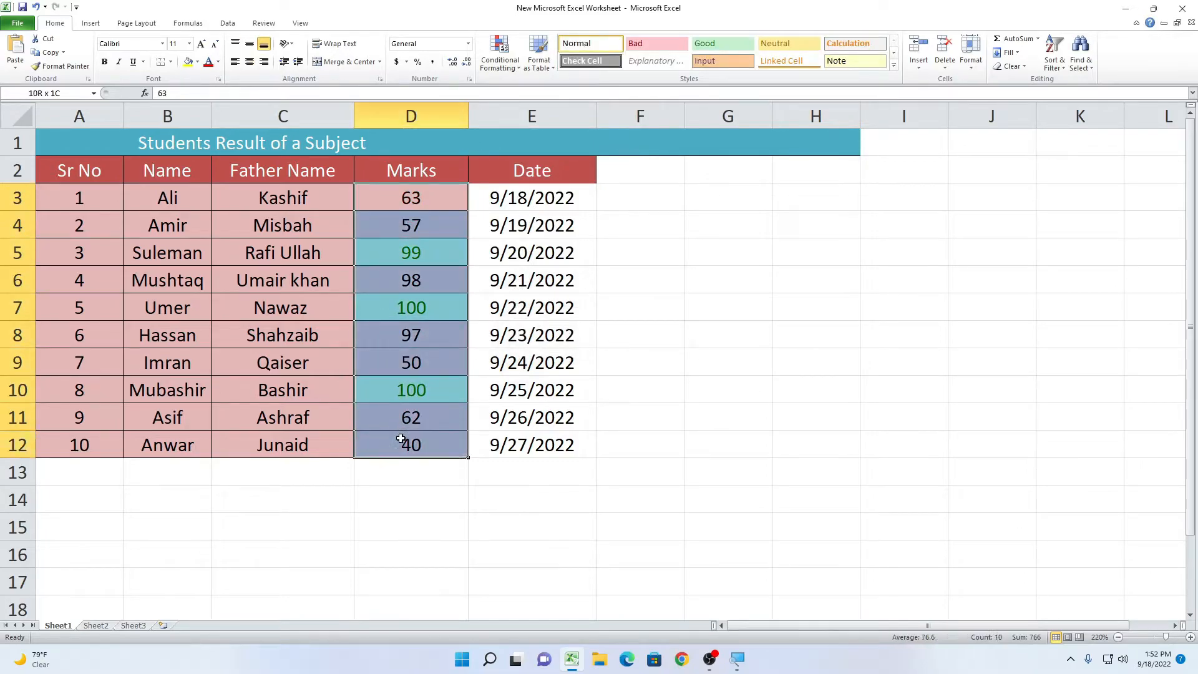
{"action": "left_click", "coordinate": [498, 62]}
{"action": "mouse_move", "coordinate": [538, 115]}
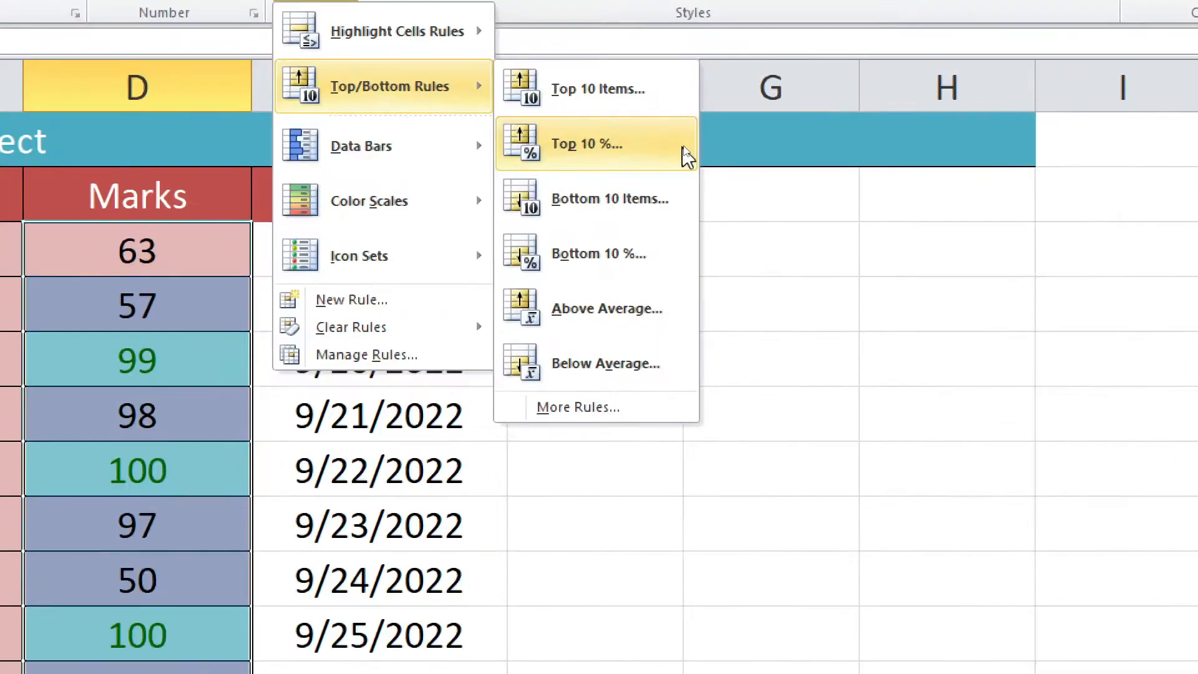
{"action": "left_click", "coordinate": [610, 199]}
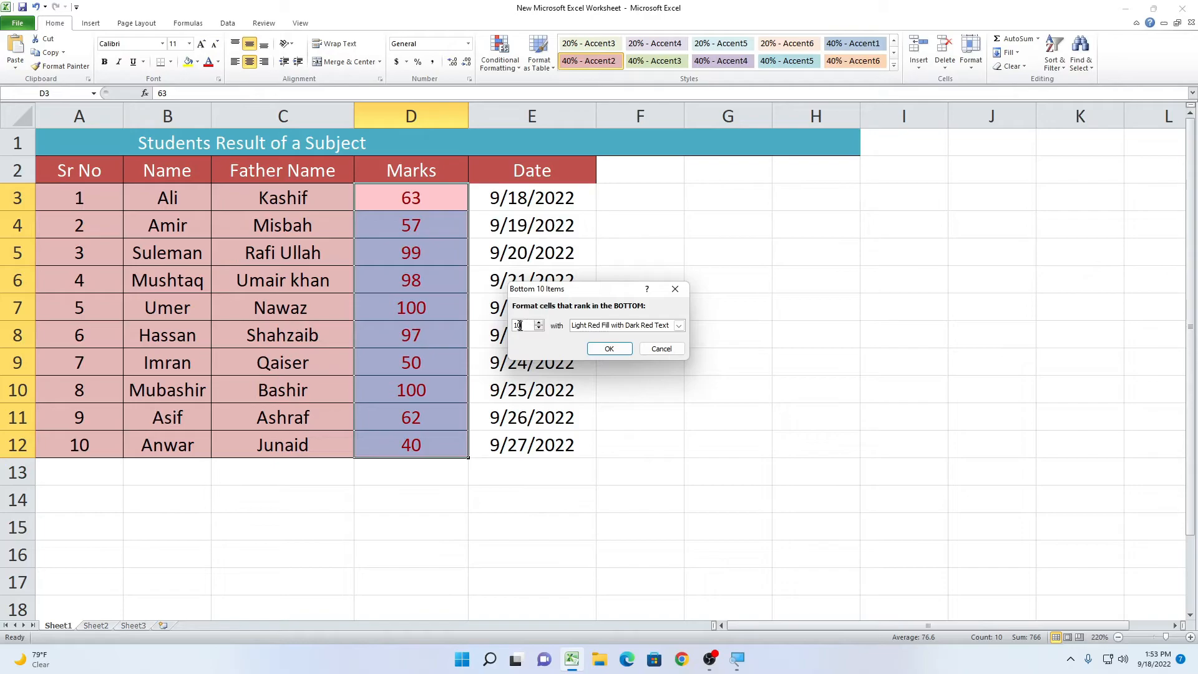
{"action": "key", "text": "BackSpace"}
{"action": "key", "text": "BackSpace"}
{"action": "type", "text": "3"}
Give the bottom-ranked marks a custom format with a bright red fill and apply the rule.
{"action": "left_click", "coordinate": [678, 326]}
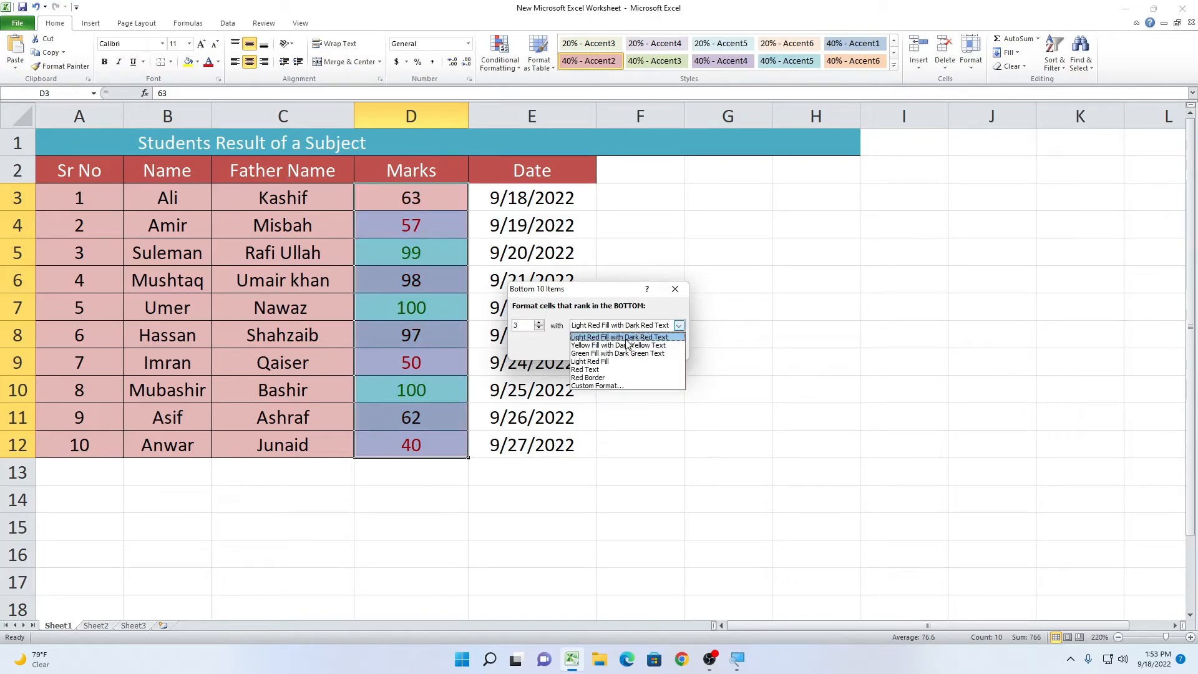
{"action": "left_click", "coordinate": [614, 342]}
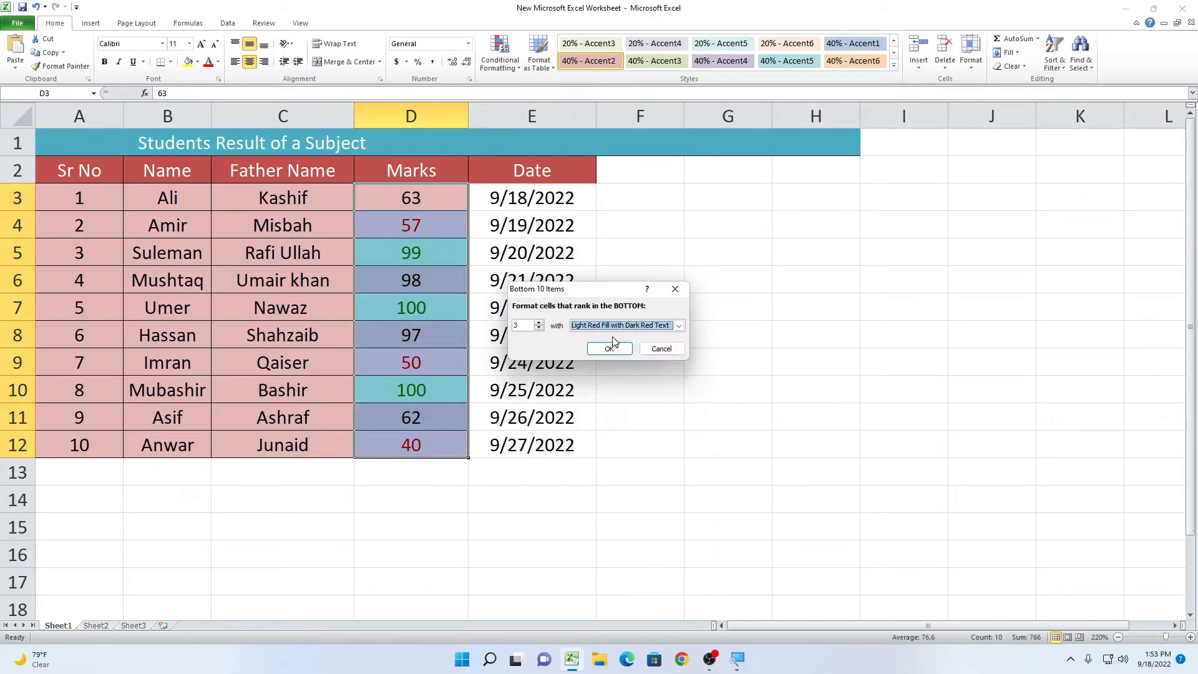
{"action": "left_click", "coordinate": [678, 325]}
{"action": "left_click", "coordinate": [622, 386]}
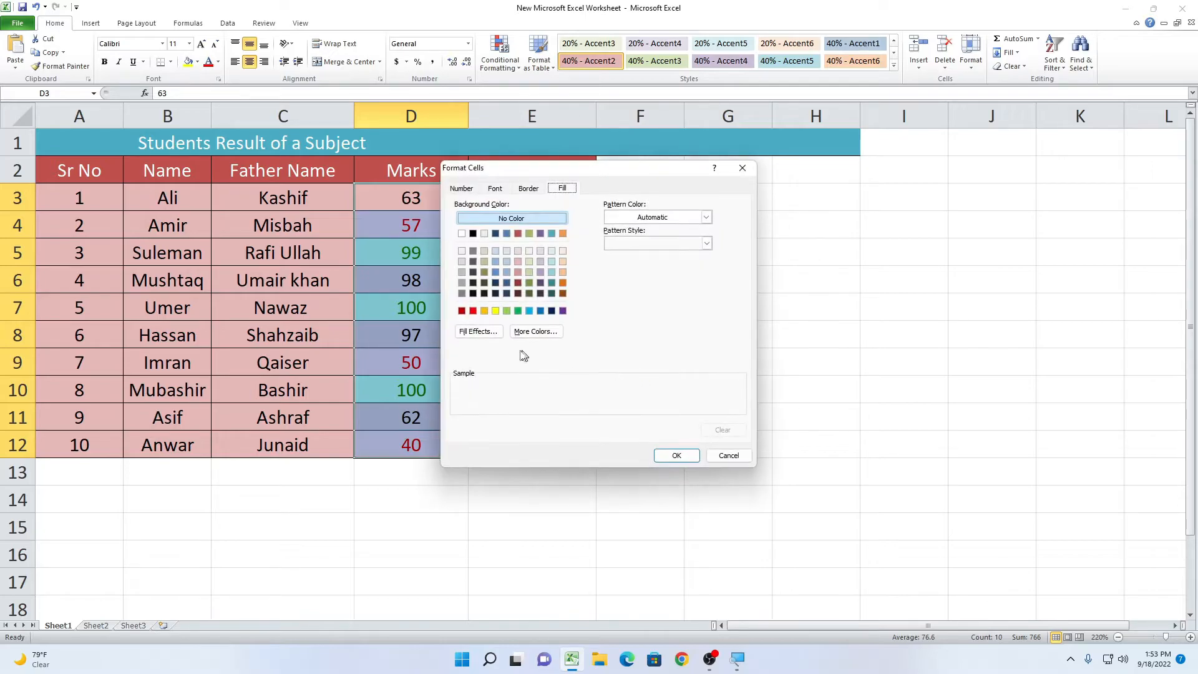
{"action": "left_click", "coordinate": [473, 310]}
{"action": "left_click", "coordinate": [674, 453]}
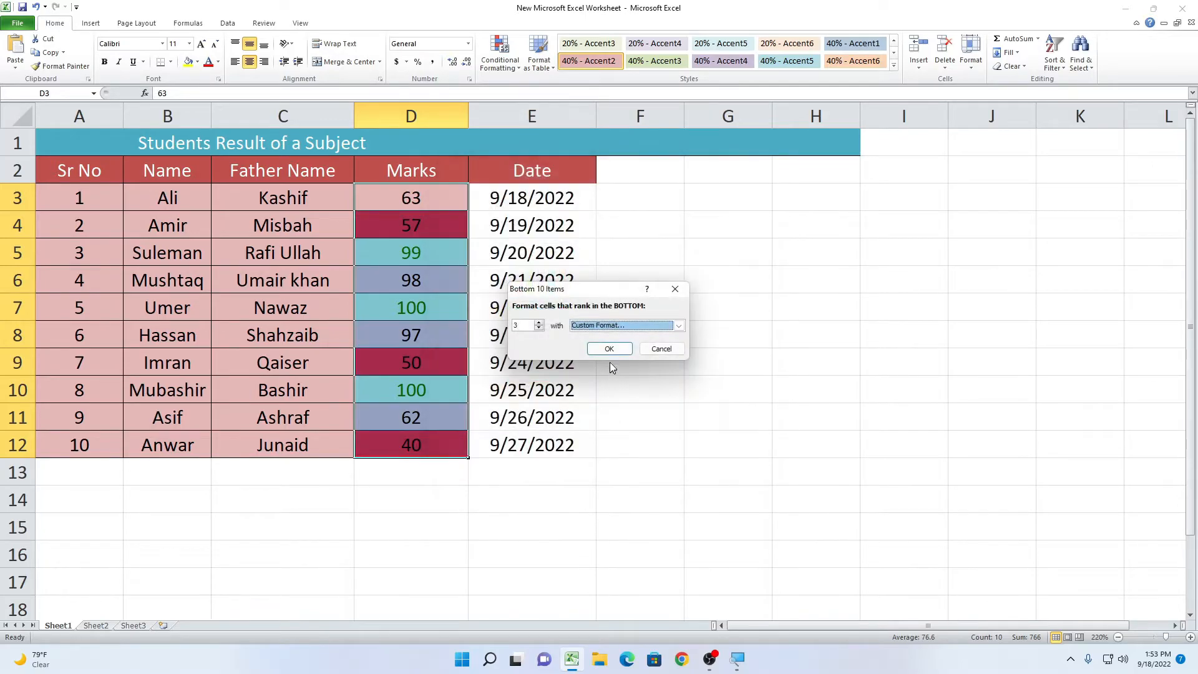
{"action": "left_click", "coordinate": [609, 348]}
{"action": "left_click", "coordinate": [639, 417]}
{"action": "left_click", "coordinate": [401, 236]}
{"action": "left_click", "coordinate": [406, 368]}
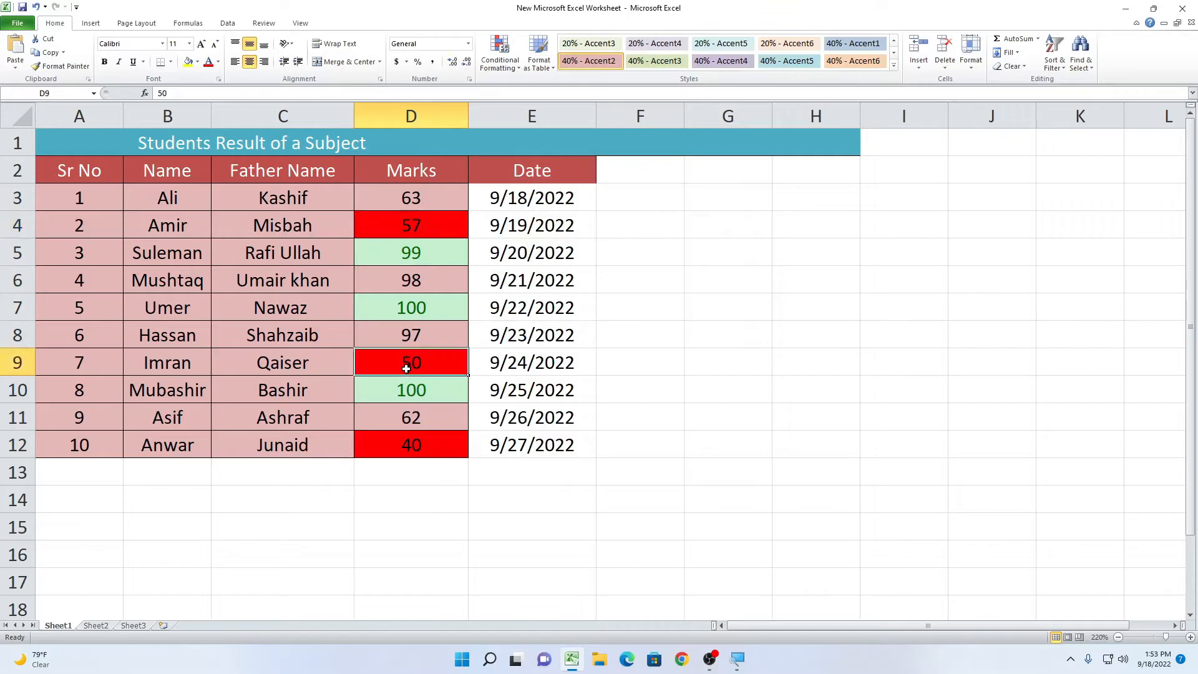
{"action": "left_click", "coordinate": [415, 393]}
{"action": "left_click", "coordinate": [435, 214]}
Clear the top and bottom conditional formatting rules from marks D3:D12.
{"action": "left_click_drag", "start_coordinate": [406, 198], "coordinate": [409, 444]}
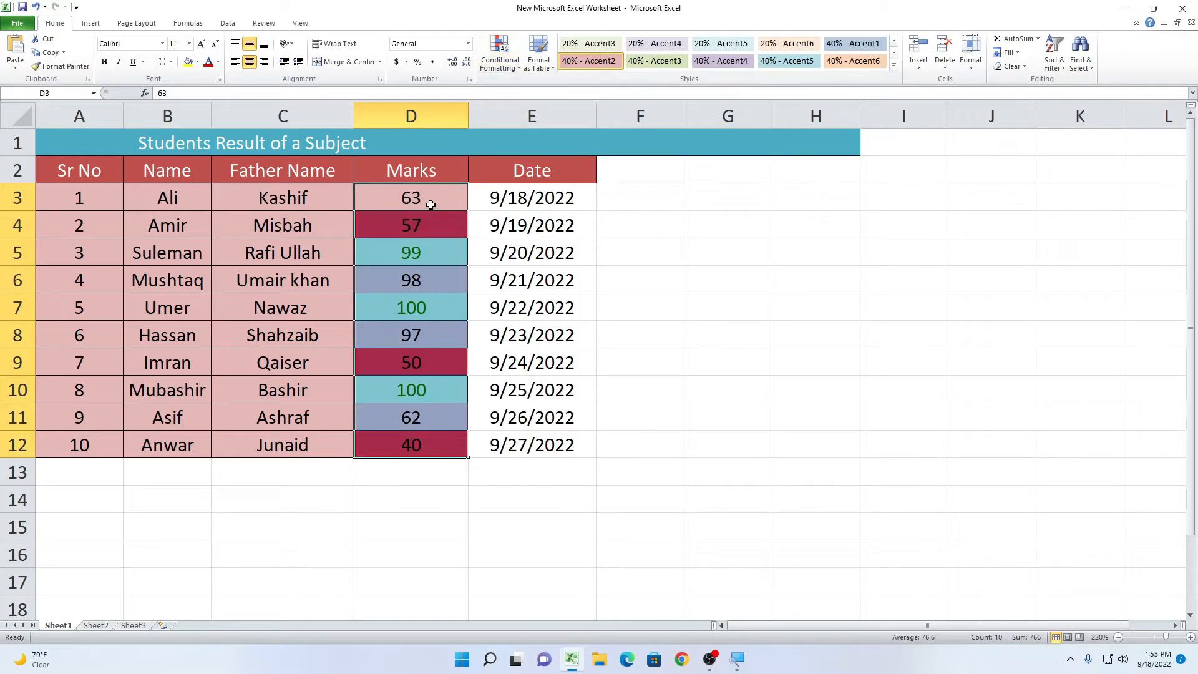
{"action": "left_click", "coordinate": [500, 52]}
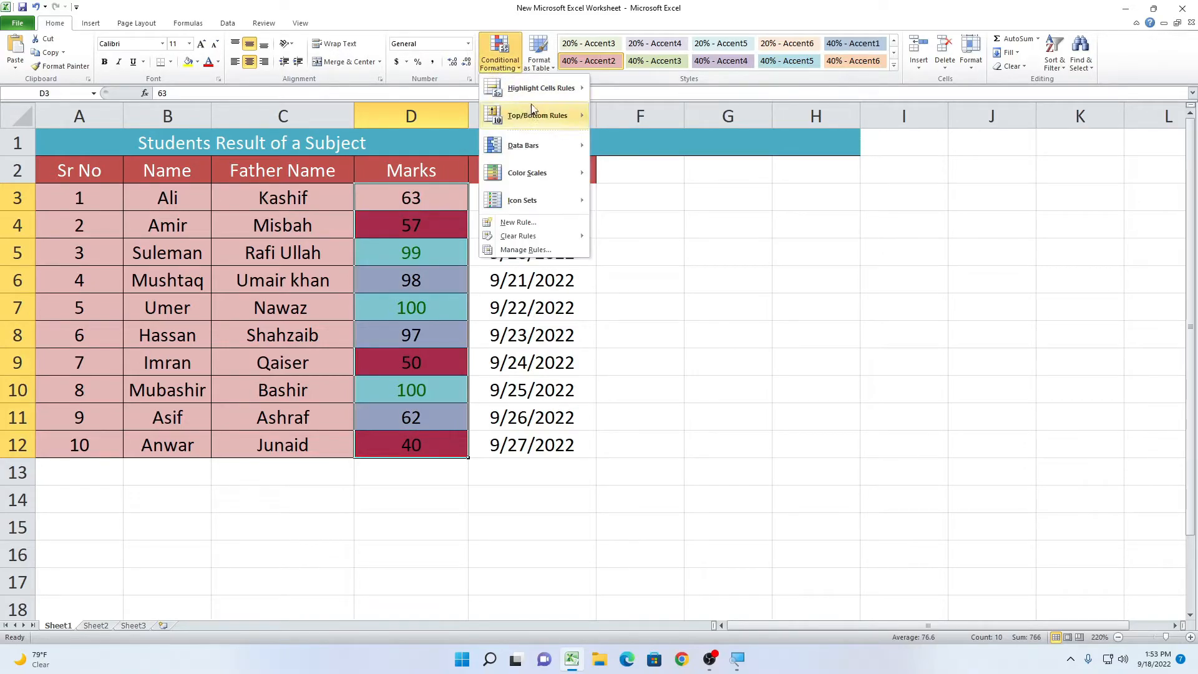
{"action": "mouse_move", "coordinate": [568, 129]}
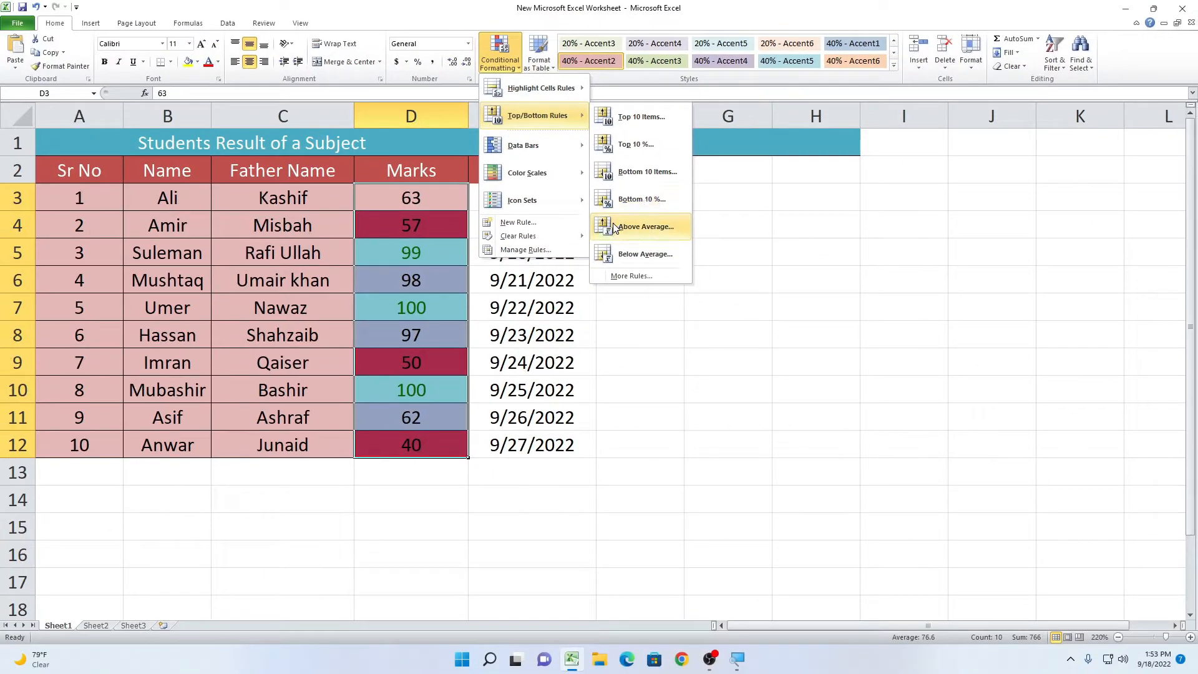
{"action": "mouse_move", "coordinate": [517, 235]}
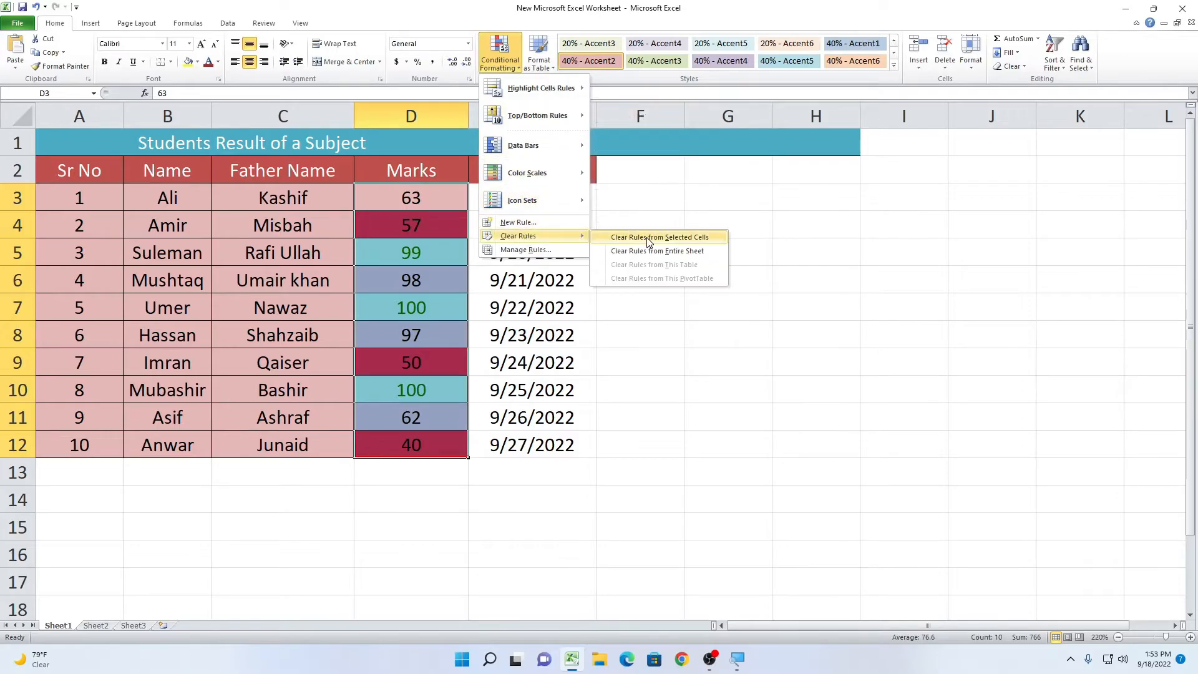
{"action": "left_click", "coordinate": [624, 236]}
{"action": "left_click", "coordinate": [499, 60]}
{"action": "mouse_move", "coordinate": [538, 115]}
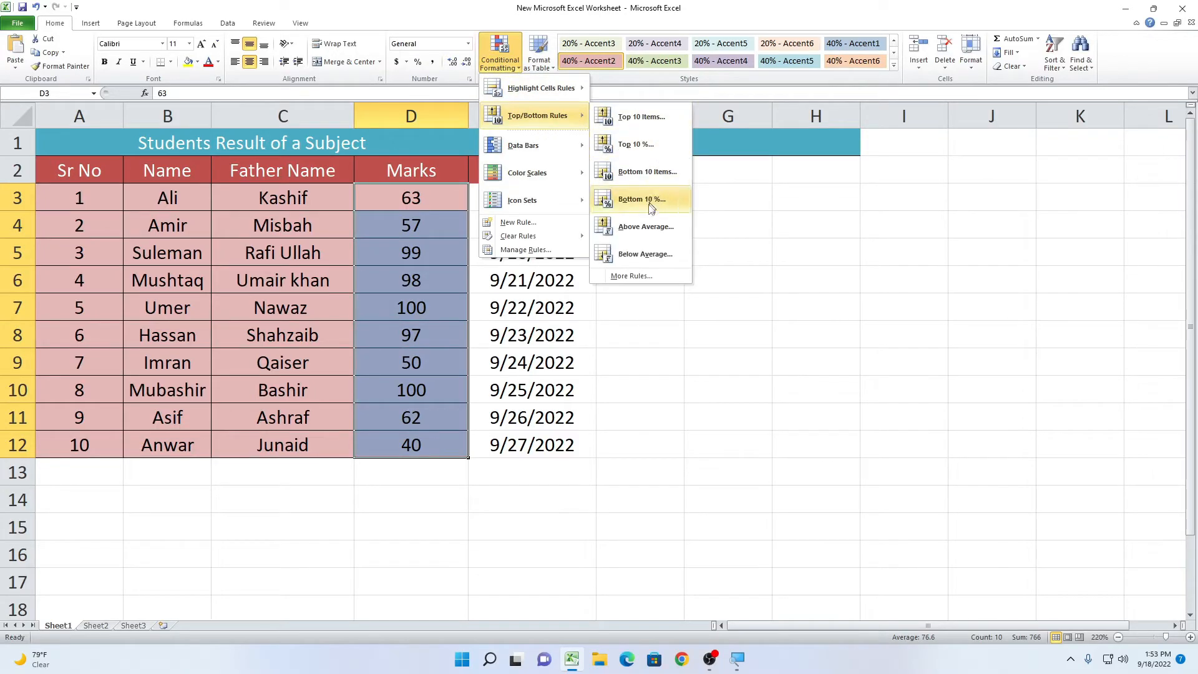
{"action": "left_click", "coordinate": [650, 226]}
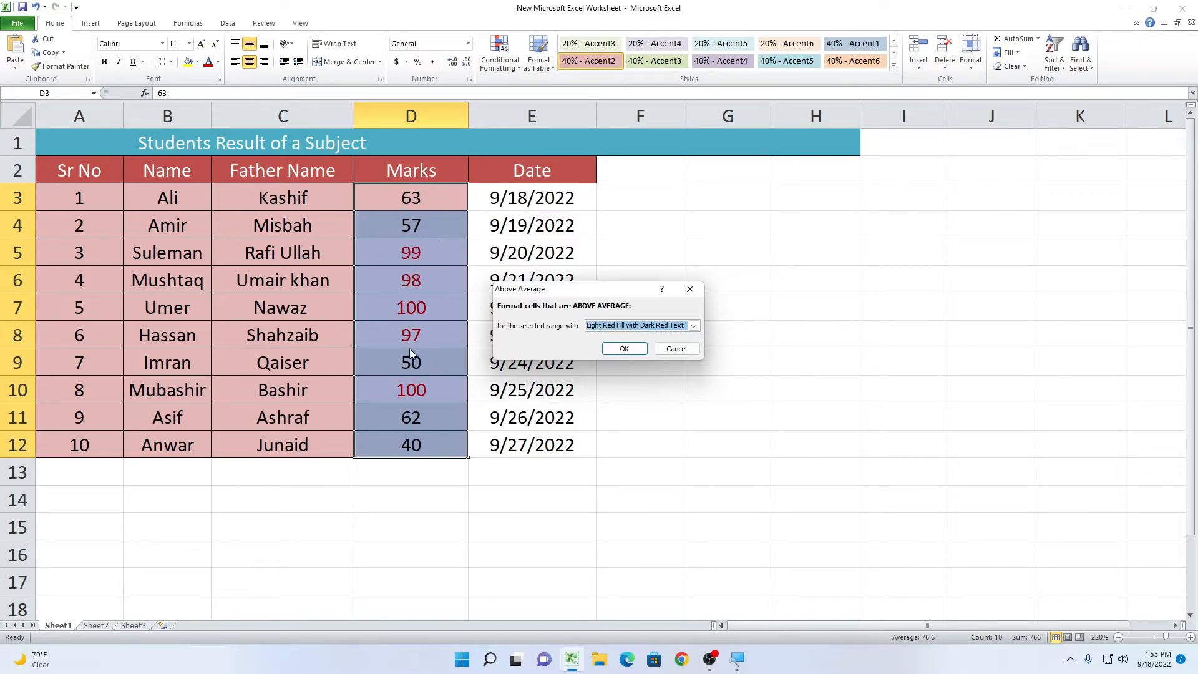
{"action": "left_click", "coordinate": [677, 351]}
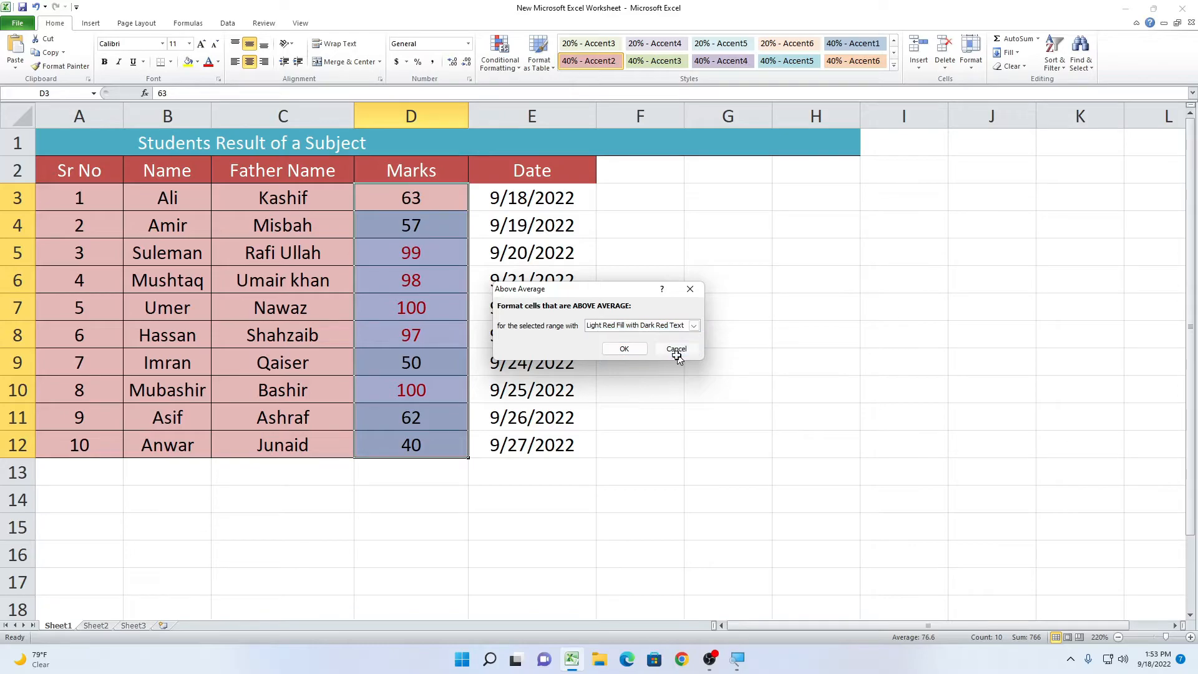
Enter the label "Average =" in cell C13 below the table.
{"action": "left_click", "coordinate": [407, 468]}
{"action": "left_click", "coordinate": [247, 483]}
{"action": "type", "text": "Average ="}
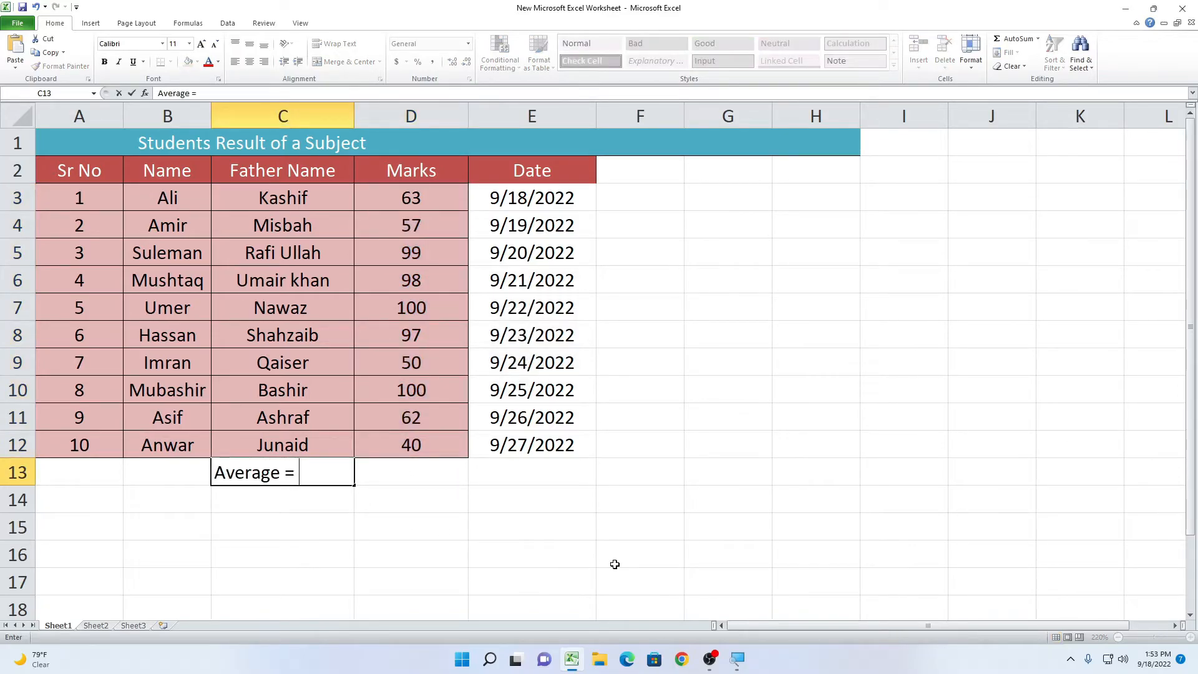
{"action": "left_click", "coordinate": [462, 546]}
Calculate the average of marks D3:D12 in cell D13 with the AVERAGE function.
{"action": "left_click", "coordinate": [452, 473]}
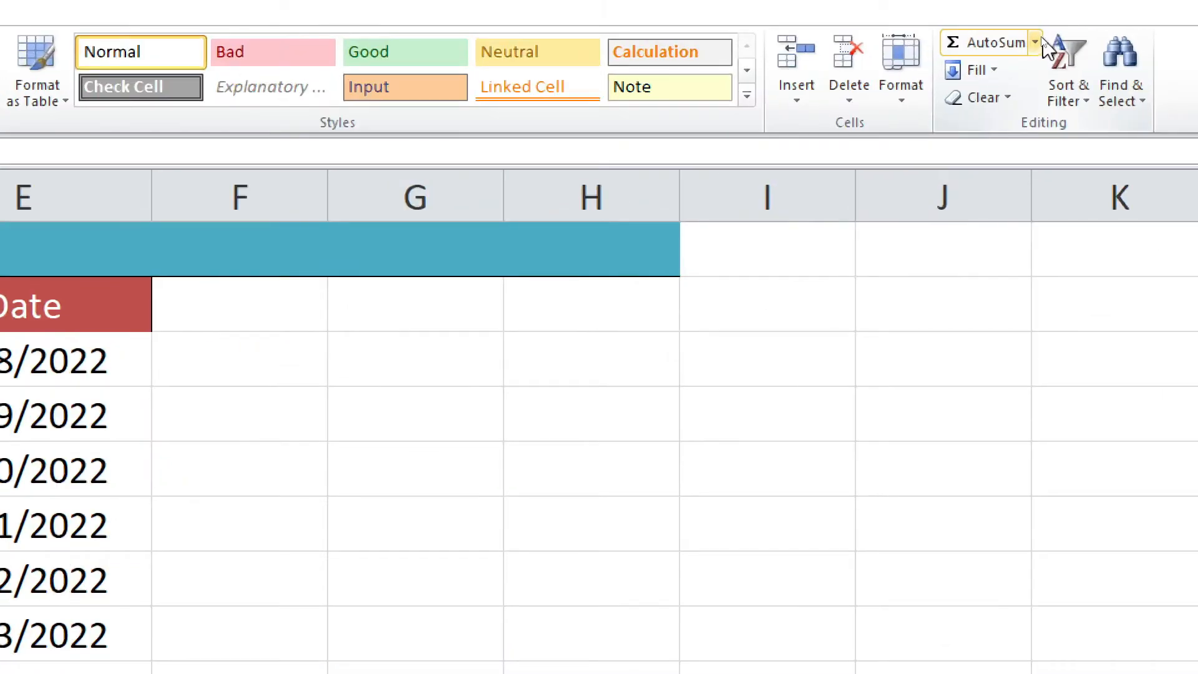
{"action": "left_click", "coordinate": [1037, 39]}
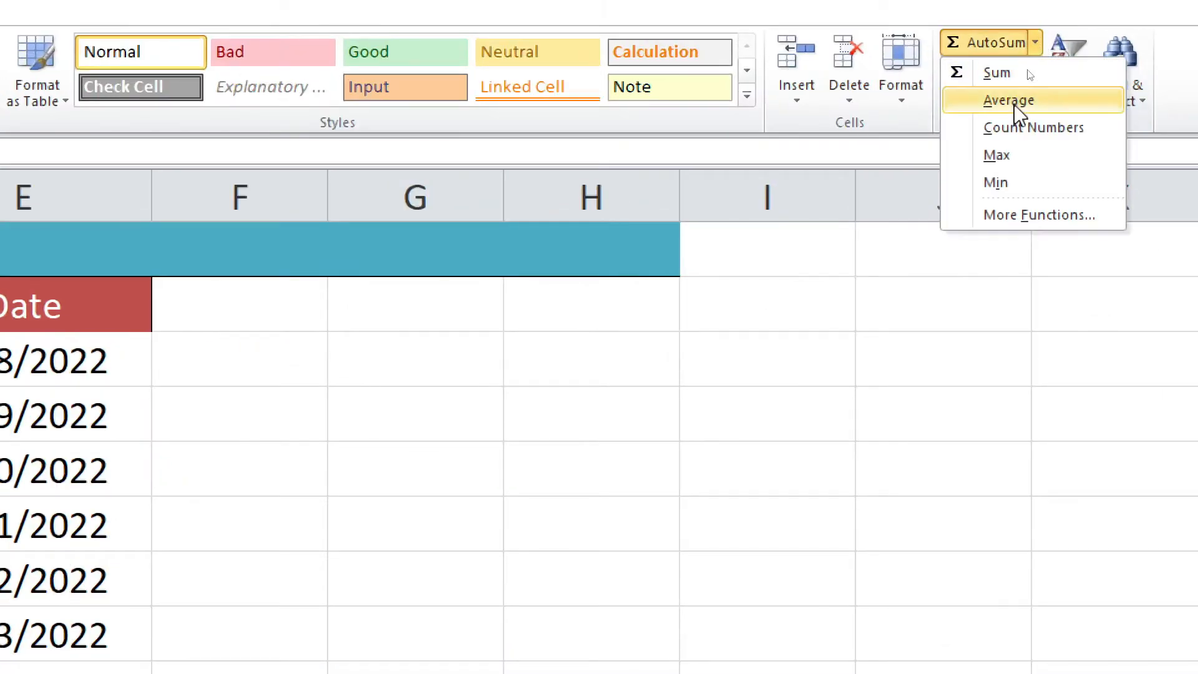
{"action": "left_click", "coordinate": [1015, 102]}
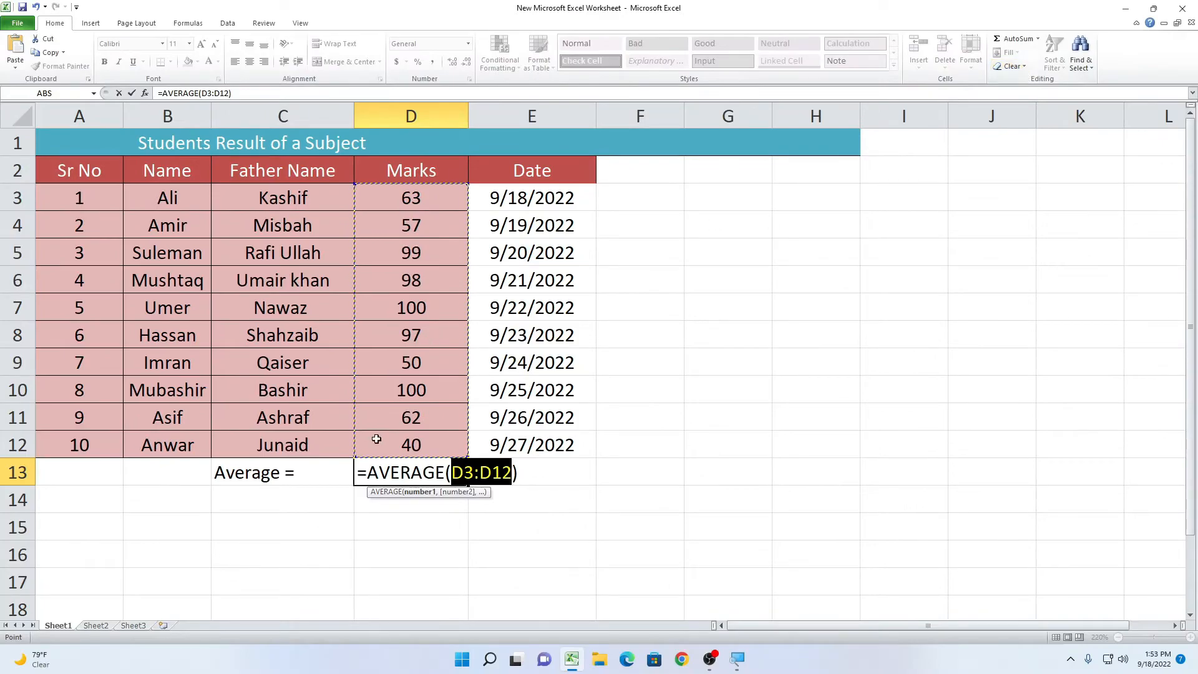
{"action": "key", "text": "Return"}
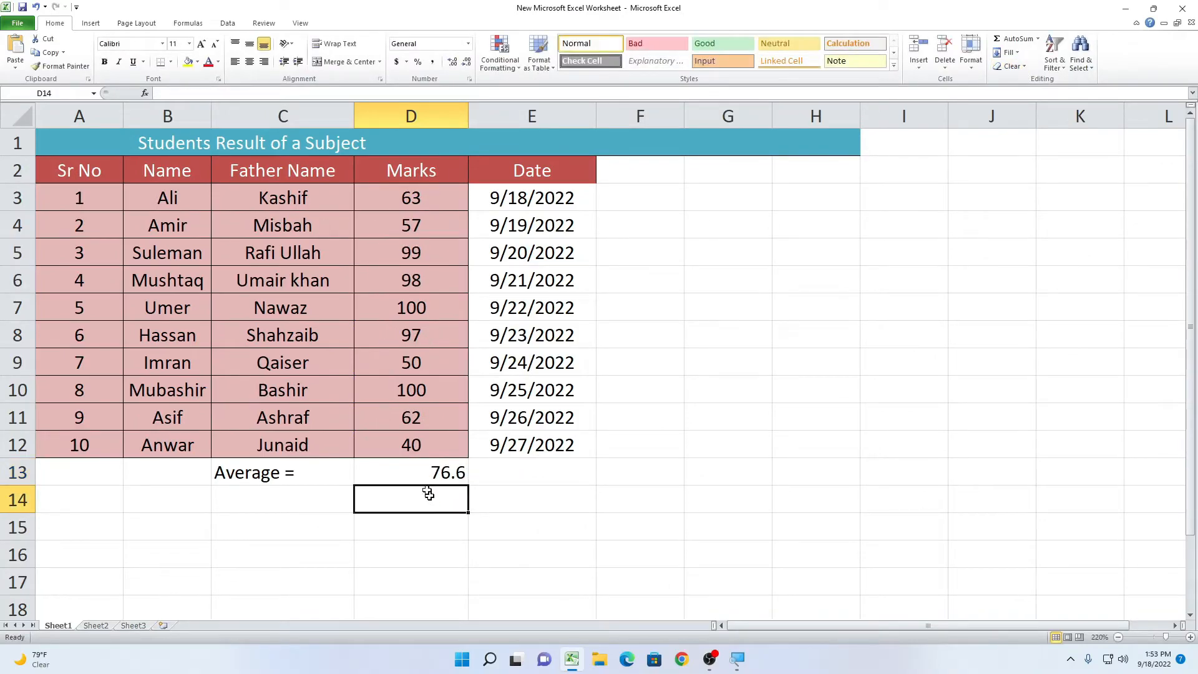
Start an Above Average conditional formatting rule on marks D3:D12.
{"action": "left_click_drag", "start_coordinate": [391, 196], "coordinate": [446, 445]}
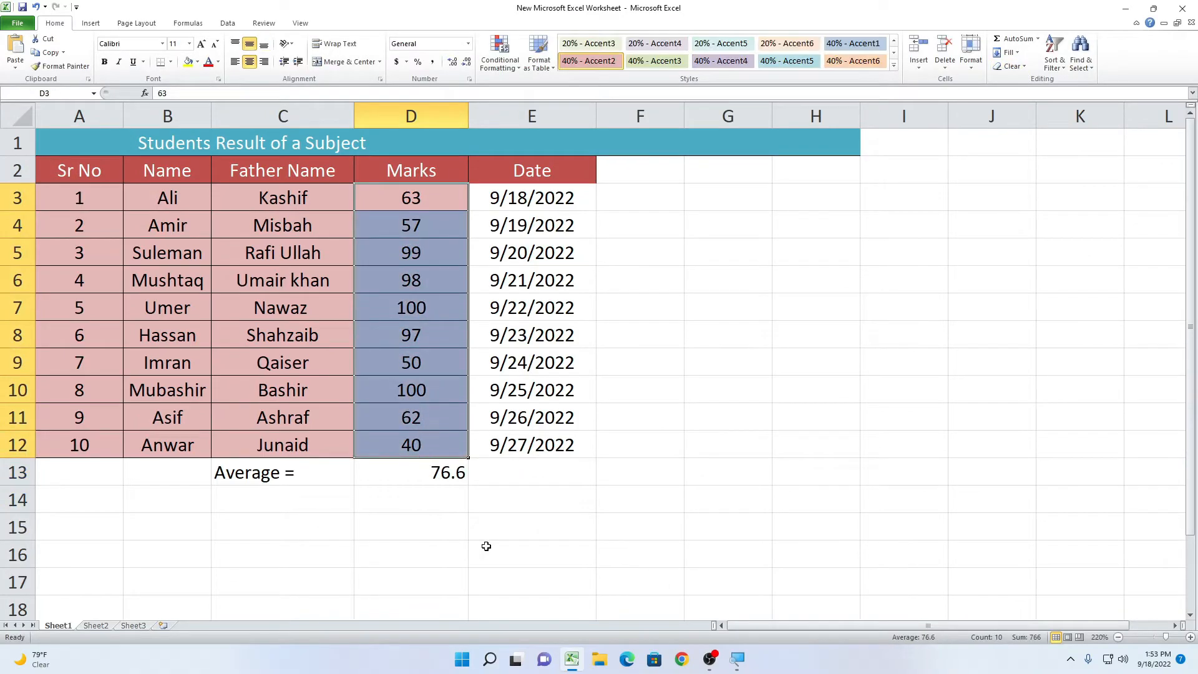
{"action": "left_click", "coordinate": [486, 546]}
{"action": "left_click", "coordinate": [417, 471]}
{"action": "left_click_drag", "start_coordinate": [387, 199], "coordinate": [414, 449]}
{"action": "left_click", "coordinate": [499, 62]}
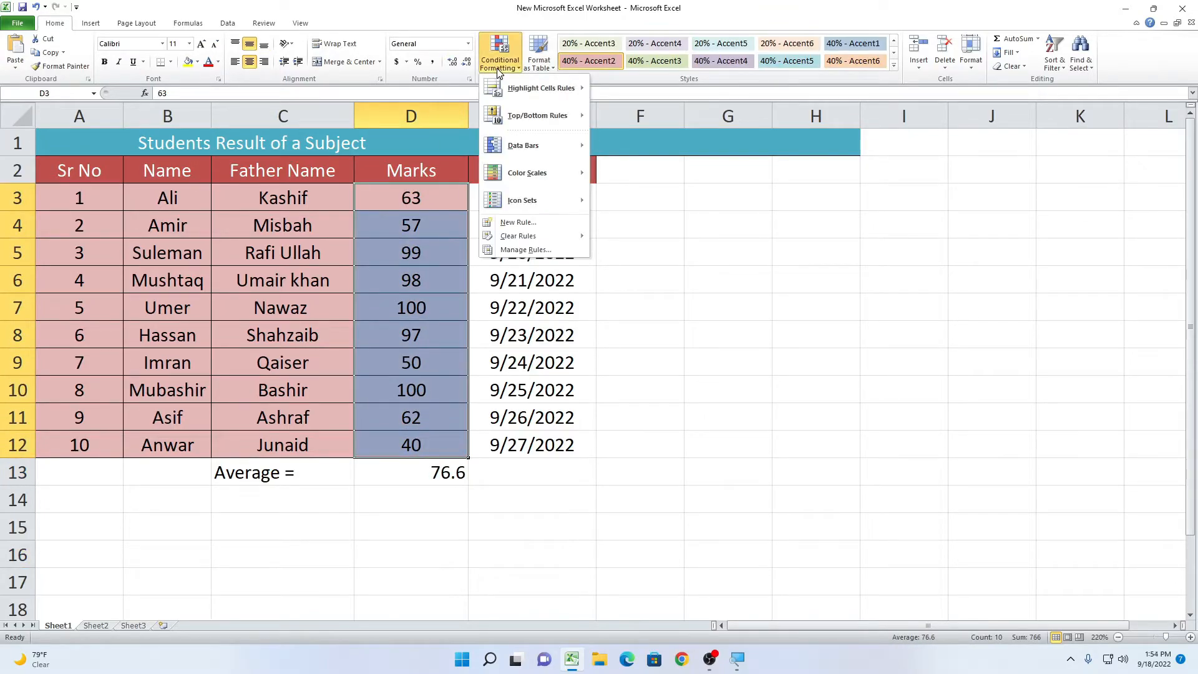
{"action": "mouse_move", "coordinate": [535, 117]}
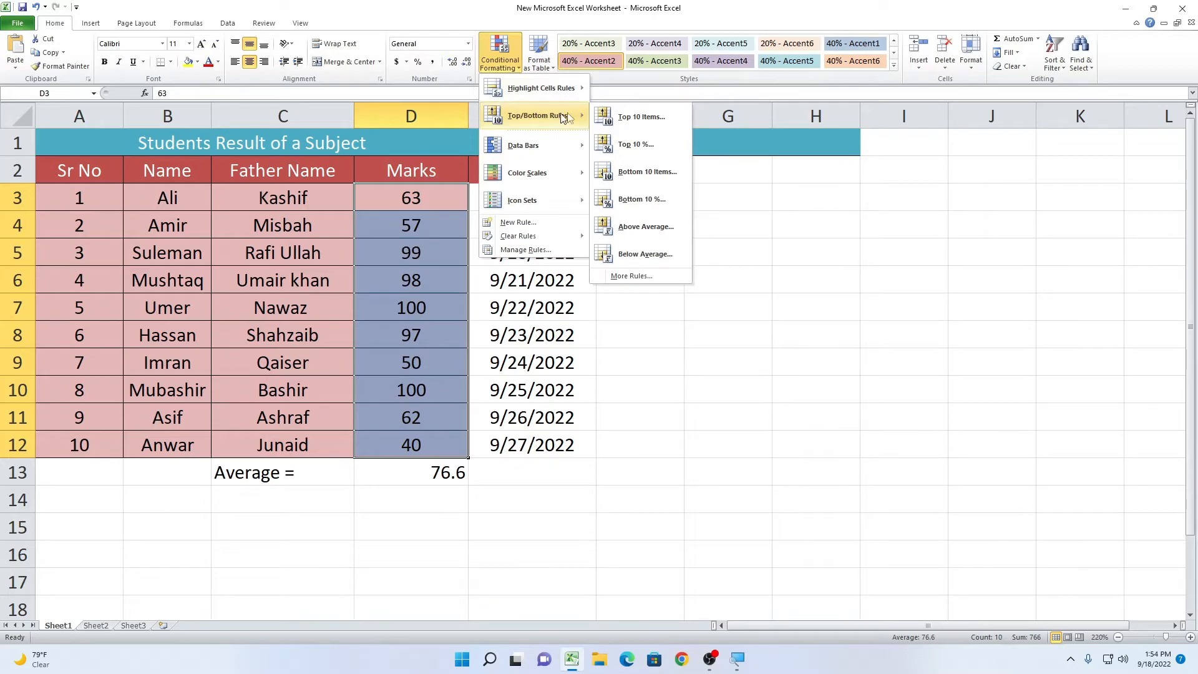
{"action": "left_click", "coordinate": [660, 228]}
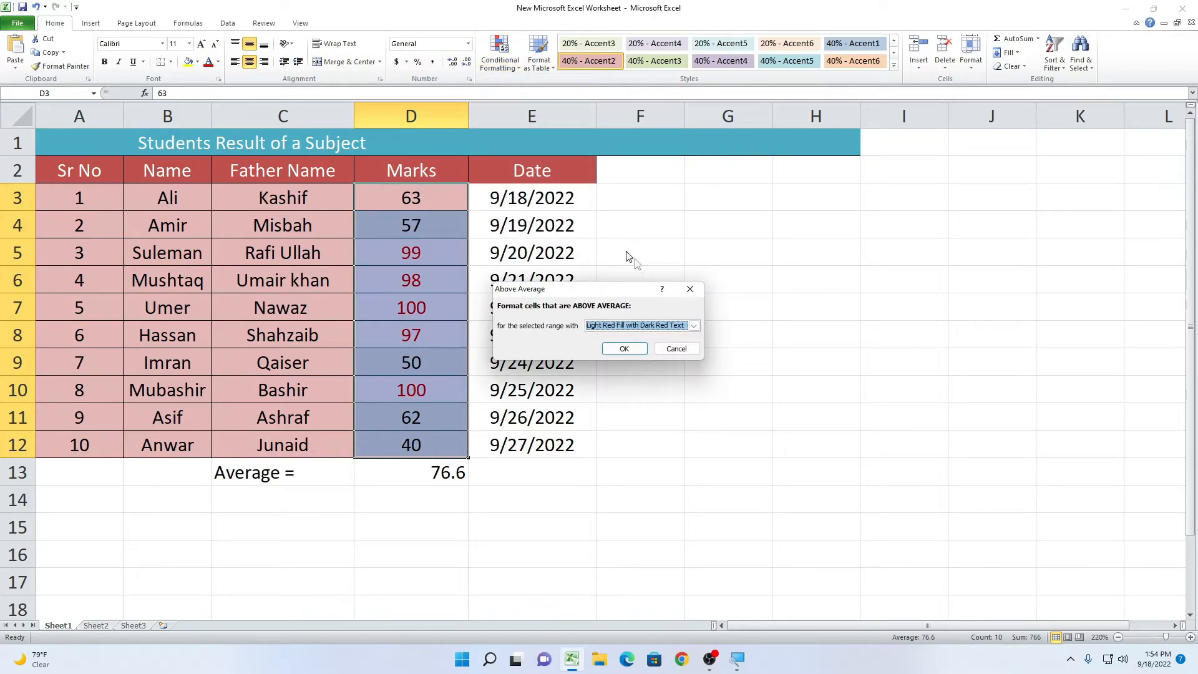
Give the above-average marks a custom format with a green fill and apply the rule.
{"action": "left_click", "coordinate": [675, 327]}
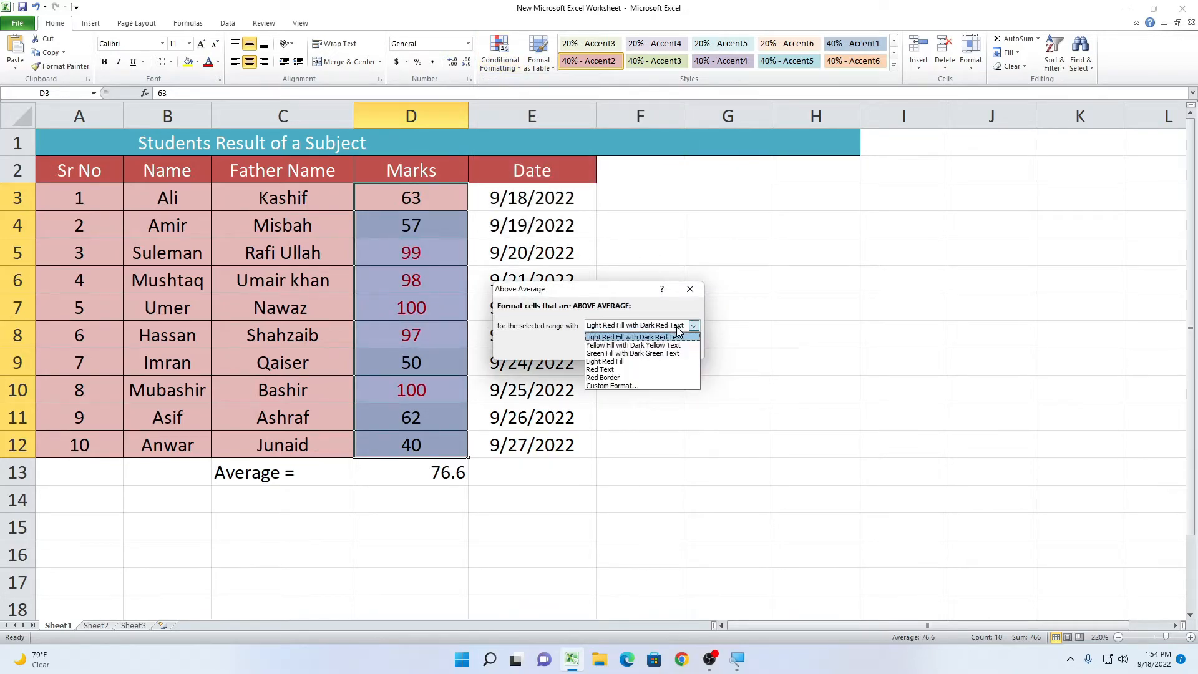
{"action": "left_click", "coordinate": [639, 385]}
{"action": "left_click", "coordinate": [518, 311]}
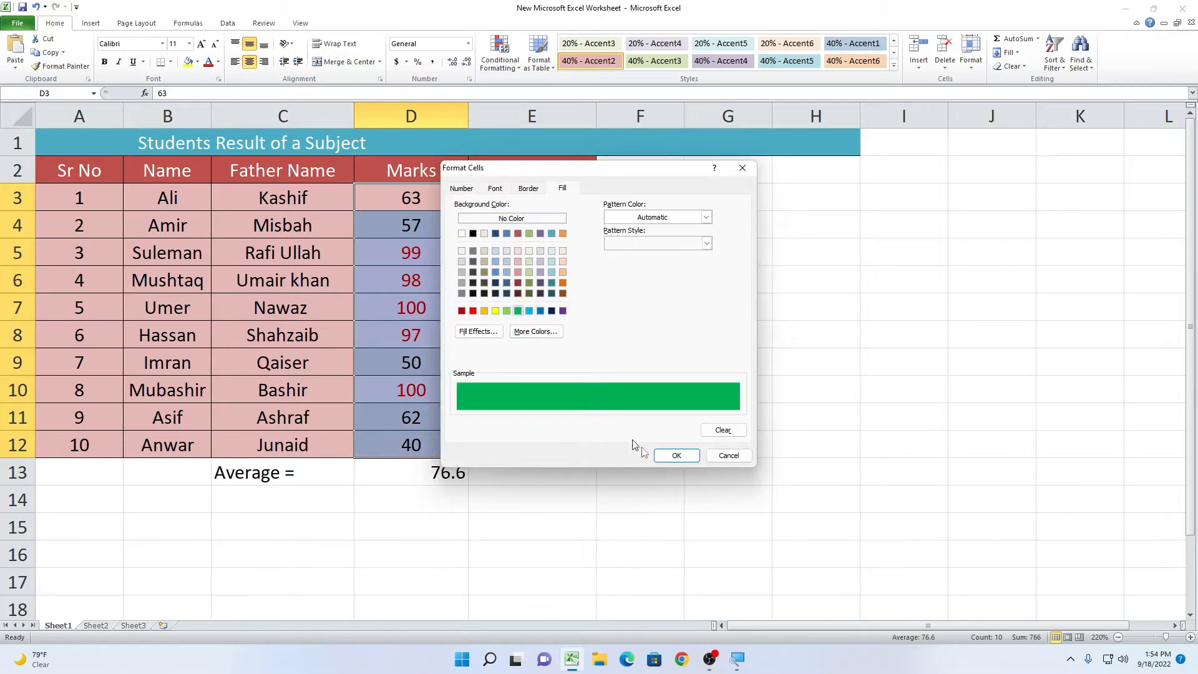
{"action": "left_click", "coordinate": [676, 455]}
{"action": "left_click", "coordinate": [624, 349]}
{"action": "left_click", "coordinate": [728, 472]}
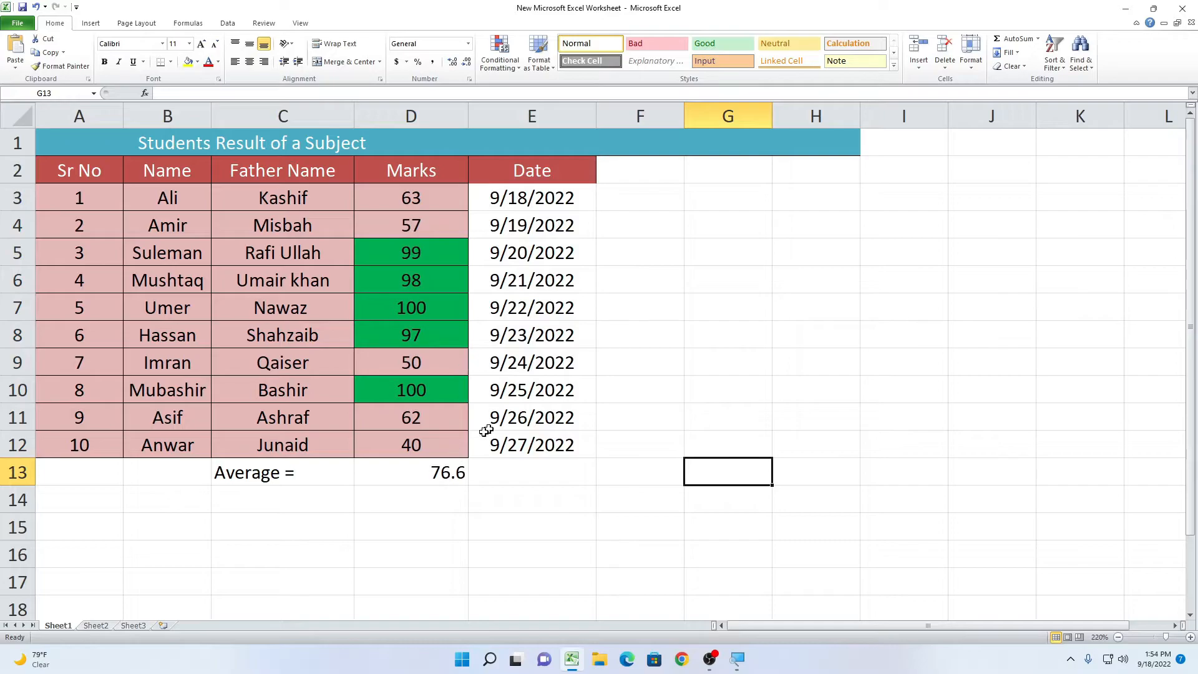
Set the mark in cell D12 to 77 to test the above-average highlighting.
{"action": "left_click", "coordinate": [429, 454]}
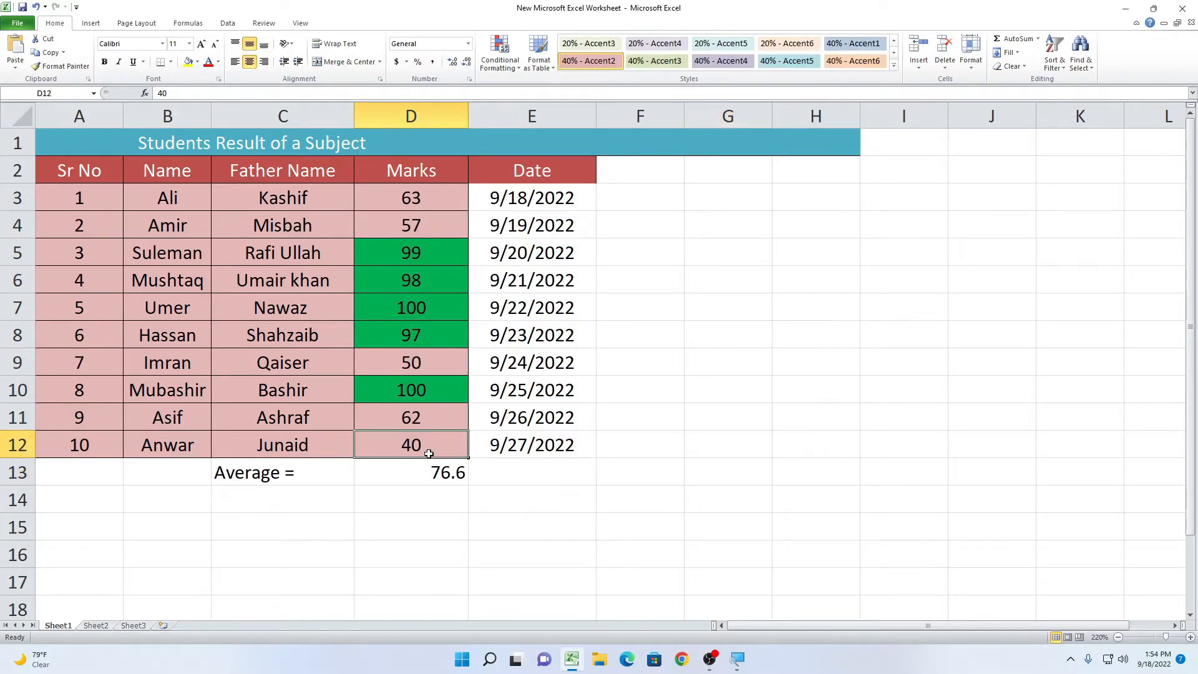
{"action": "type", "text": "76"}
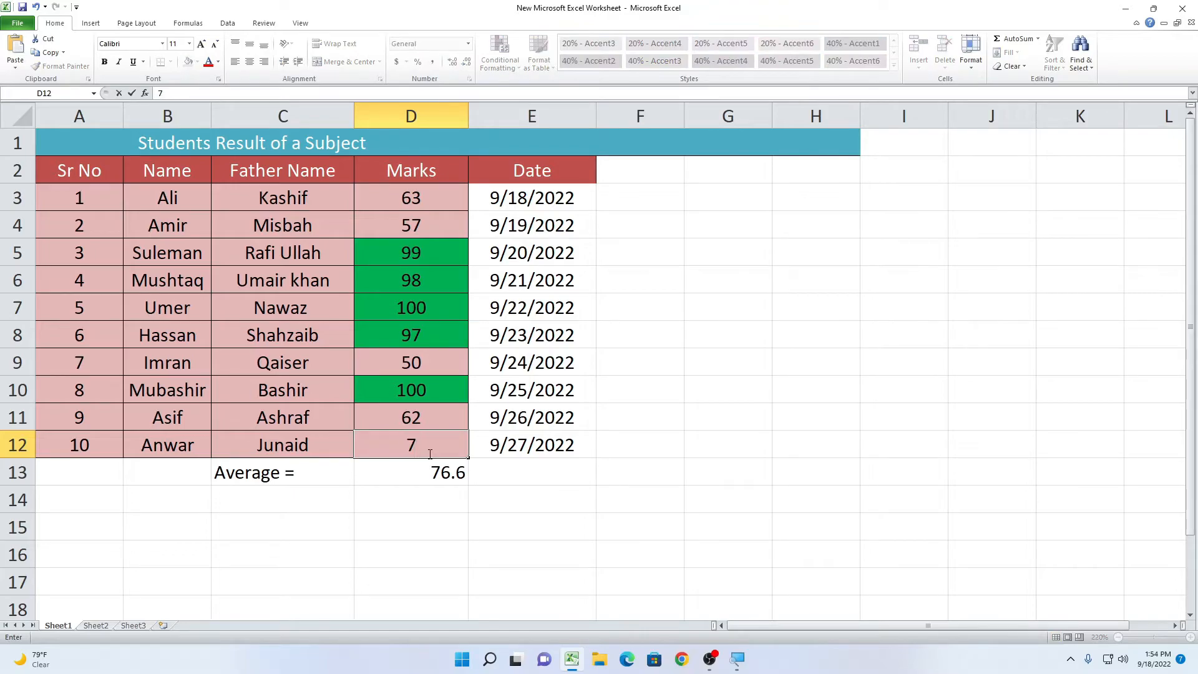
{"action": "left_click", "coordinate": [583, 499]}
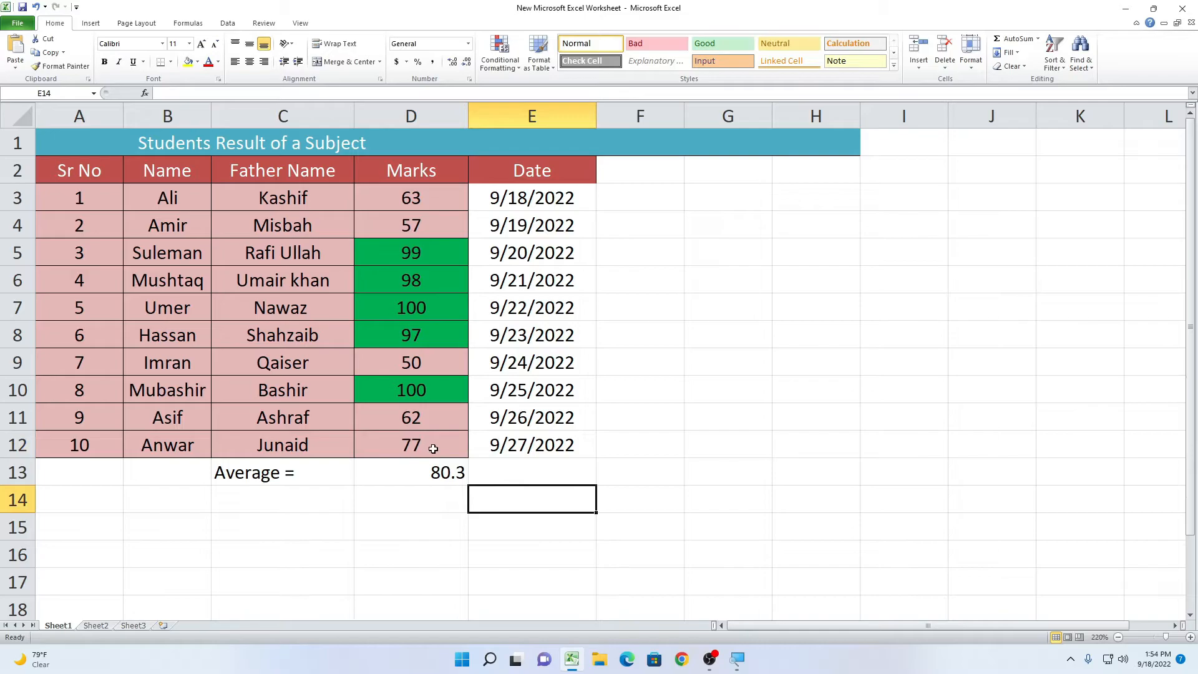
{"action": "left_click", "coordinate": [433, 449]}
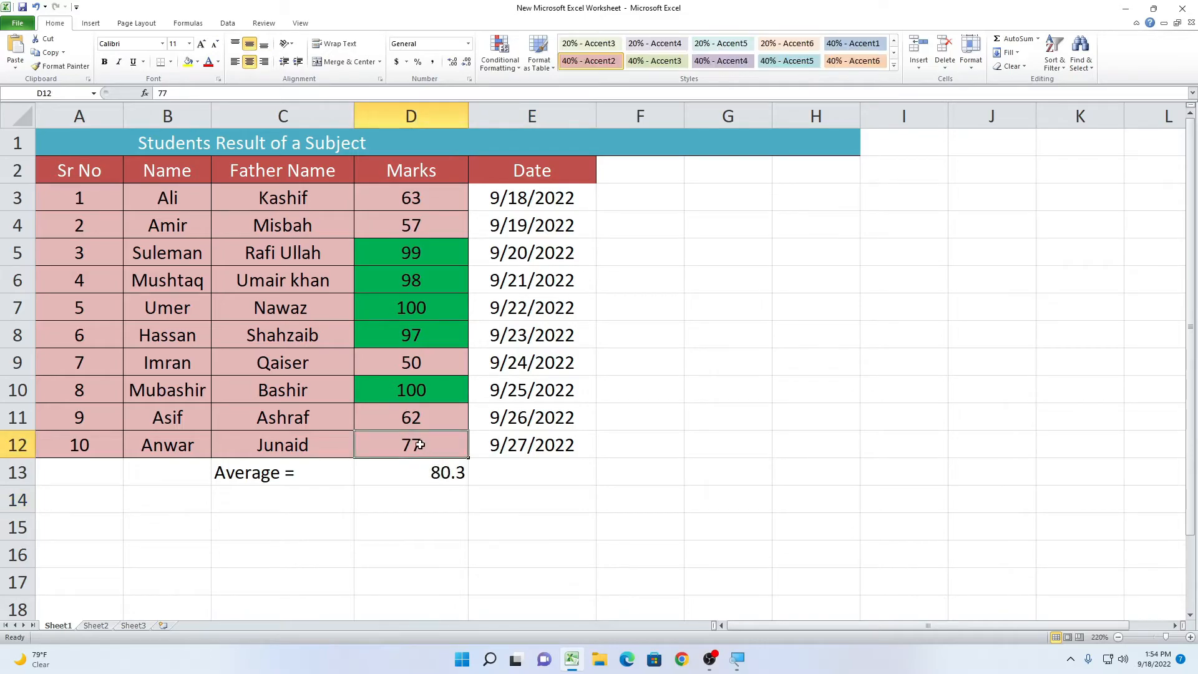
Set the marks in cells D10 and D8 to 90 to lower the average.
{"action": "left_click", "coordinate": [425, 391]}
{"action": "type", "text": "90"}
{"action": "left_click", "coordinate": [556, 489]}
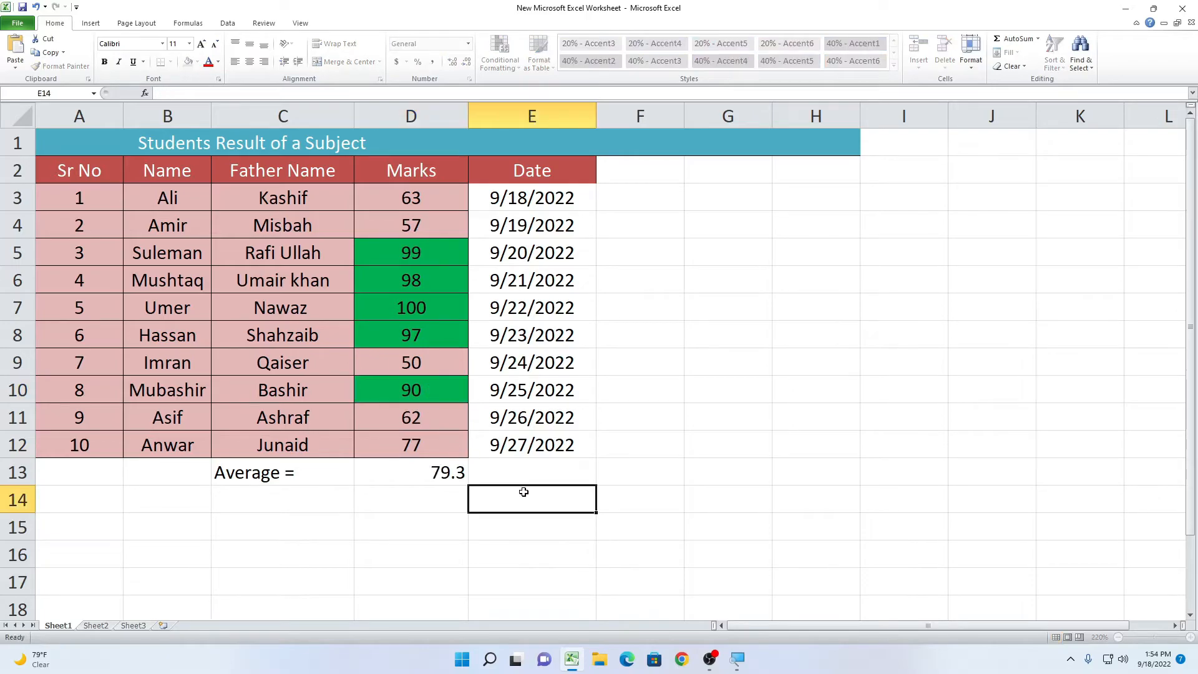
{"action": "left_click", "coordinate": [428, 388]}
{"action": "left_click", "coordinate": [425, 335]}
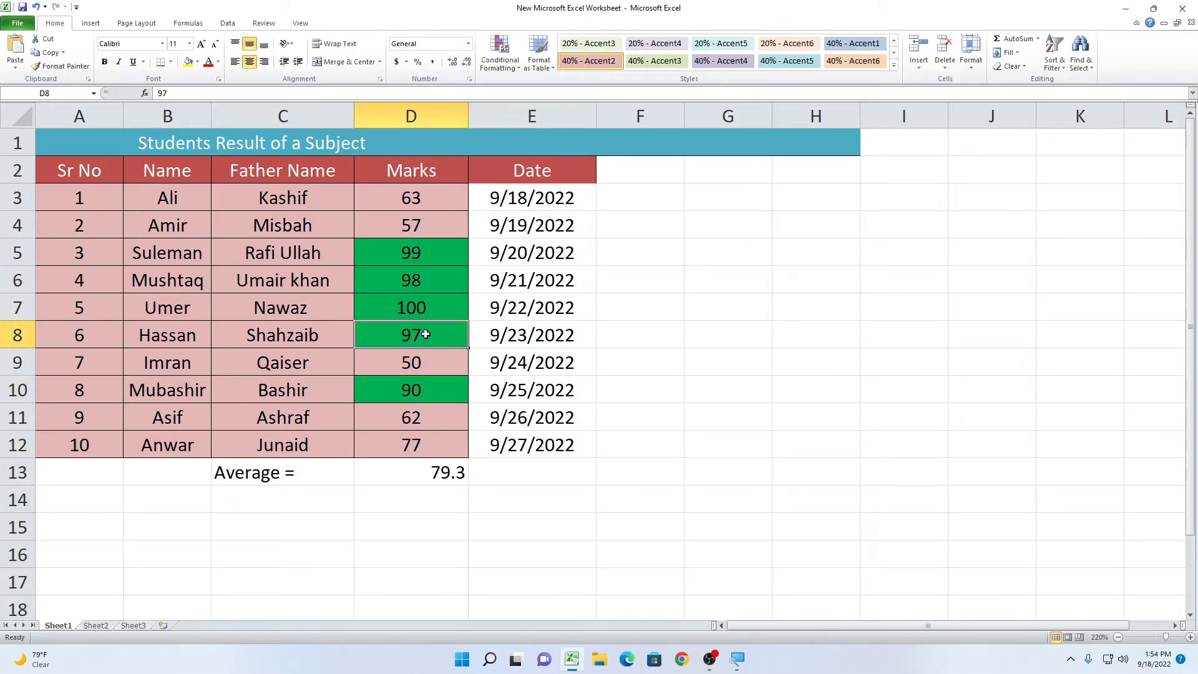
{"action": "type", "text": "90"}
{"action": "left_click", "coordinate": [518, 527]}
Set the marks in cells D7 and D6 to 90 and compare the average in D13 with the mark in D12.
{"action": "left_click", "coordinate": [420, 313]}
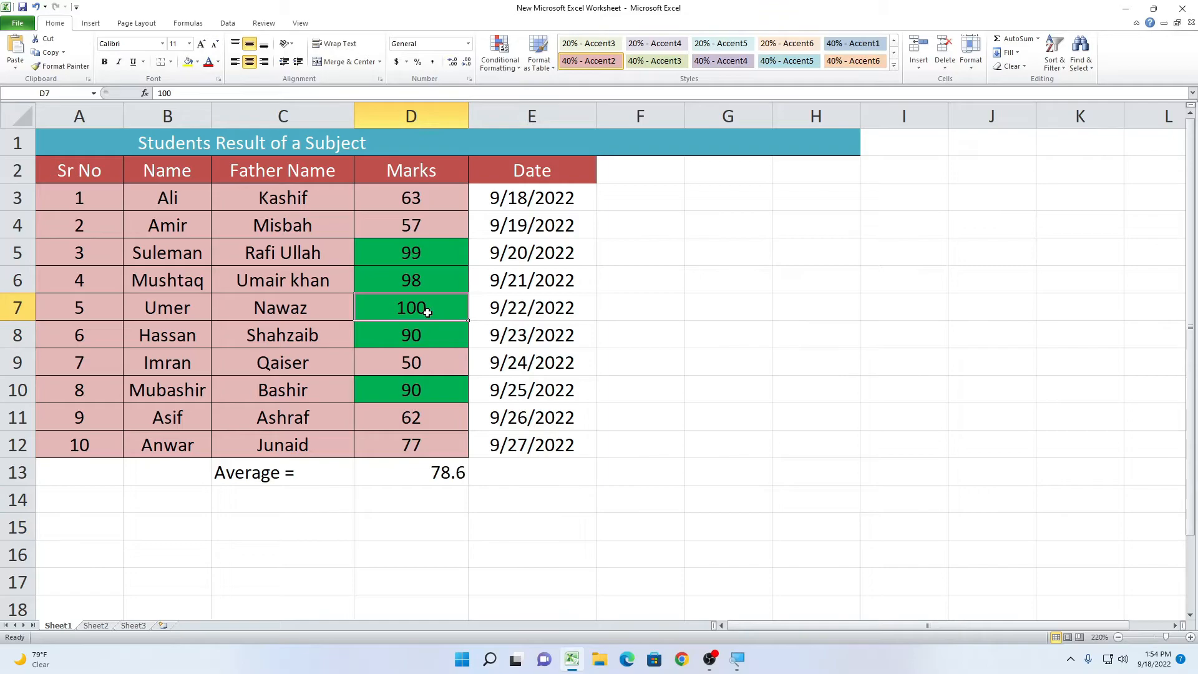
{"action": "type", "text": "90"}
{"action": "left_click", "coordinate": [531, 518]}
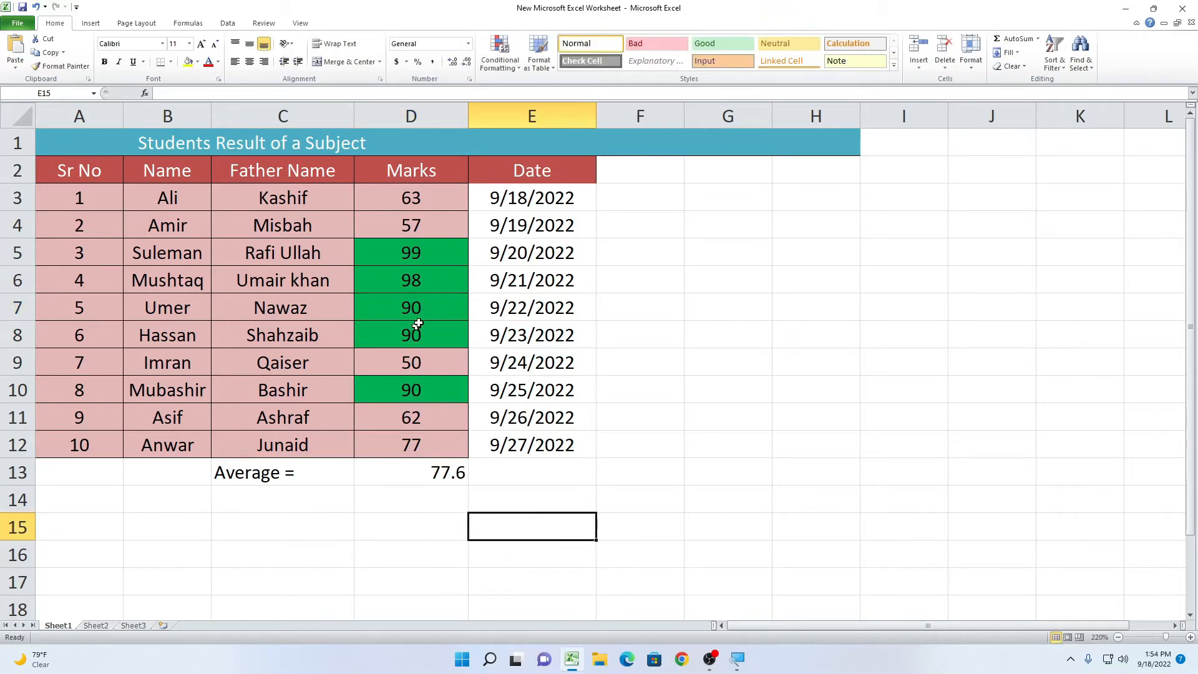
{"action": "left_click", "coordinate": [418, 285]}
{"action": "type", "text": "90"}
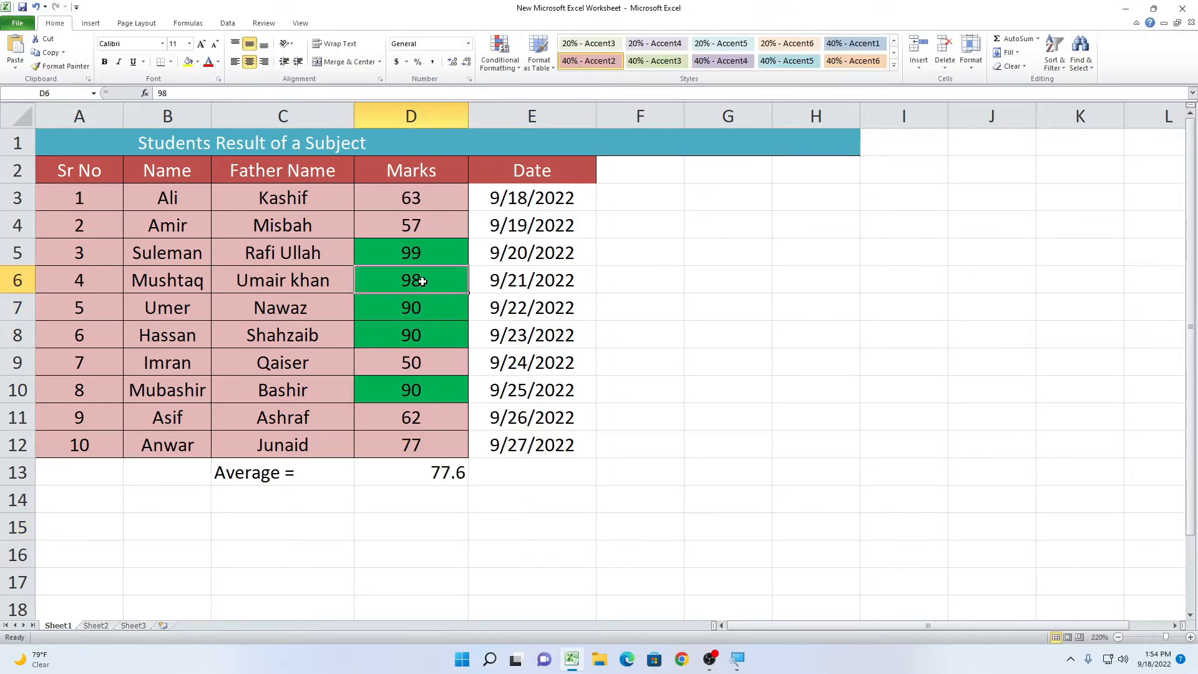
{"action": "left_click", "coordinate": [529, 466]}
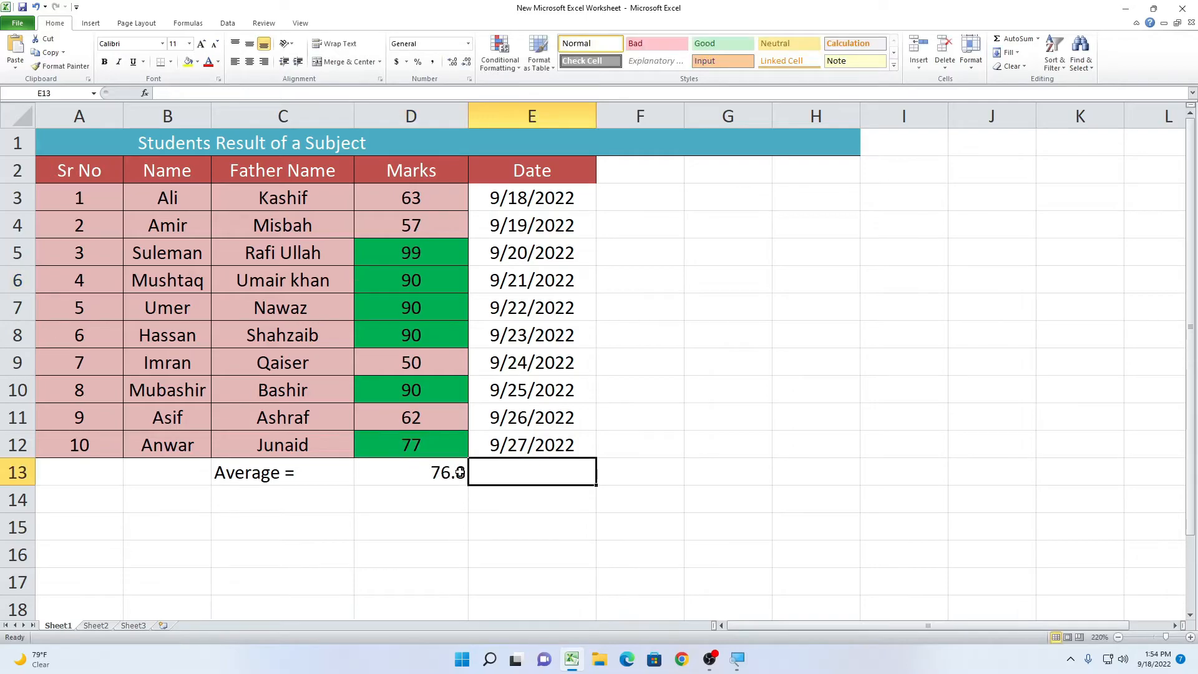
{"action": "left_click", "coordinate": [458, 477]}
{"action": "left_click", "coordinate": [424, 448]}
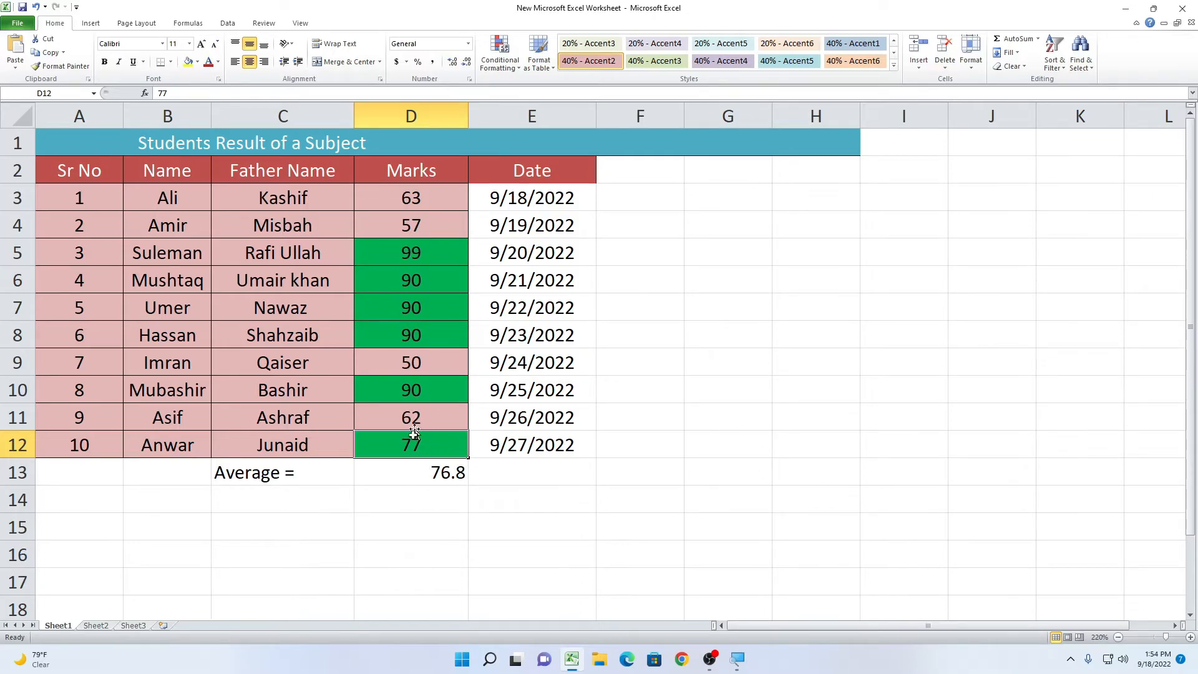
Clear the above-average conditional formatting rule from marks D3:D12.
{"action": "left_click_drag", "start_coordinate": [383, 257], "coordinate": [408, 446]}
{"action": "left_click_drag", "start_coordinate": [384, 191], "coordinate": [409, 444]}
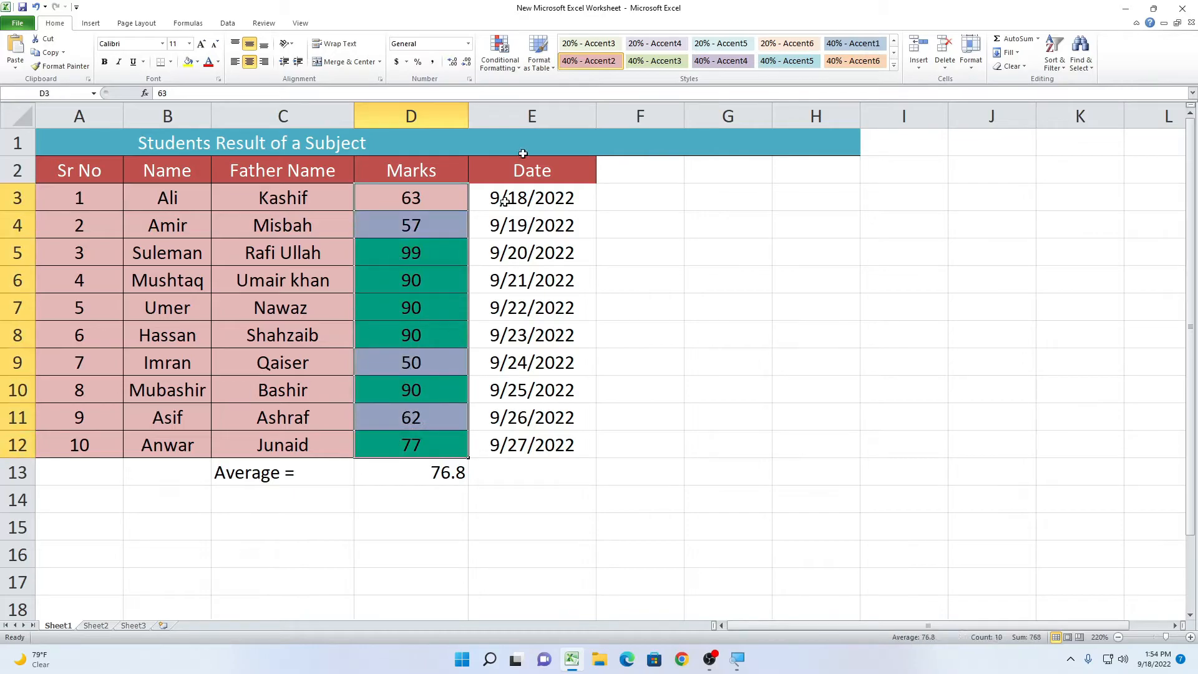
{"action": "left_click", "coordinate": [500, 56]}
{"action": "mouse_move", "coordinate": [544, 235]}
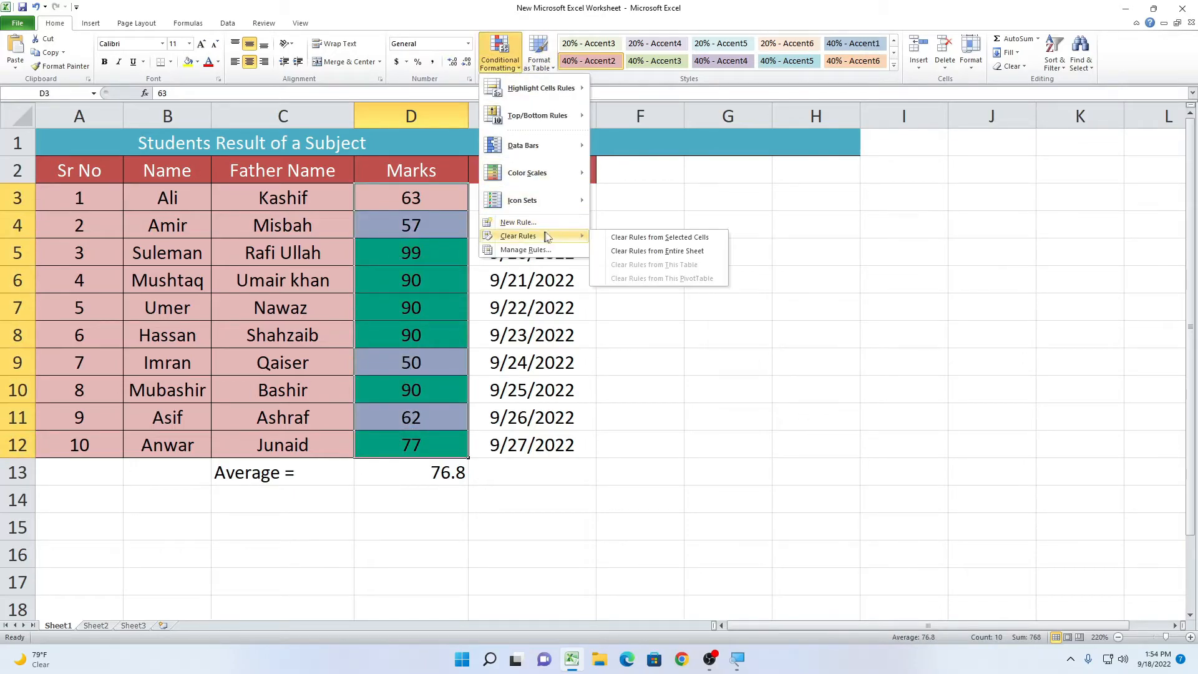
{"action": "left_click", "coordinate": [611, 239]}
Apply a Below Average rule to marks D3:D12 with Light Red Fill with Dark Red Text and check the highlighted cells.
{"action": "left_click", "coordinate": [500, 56]}
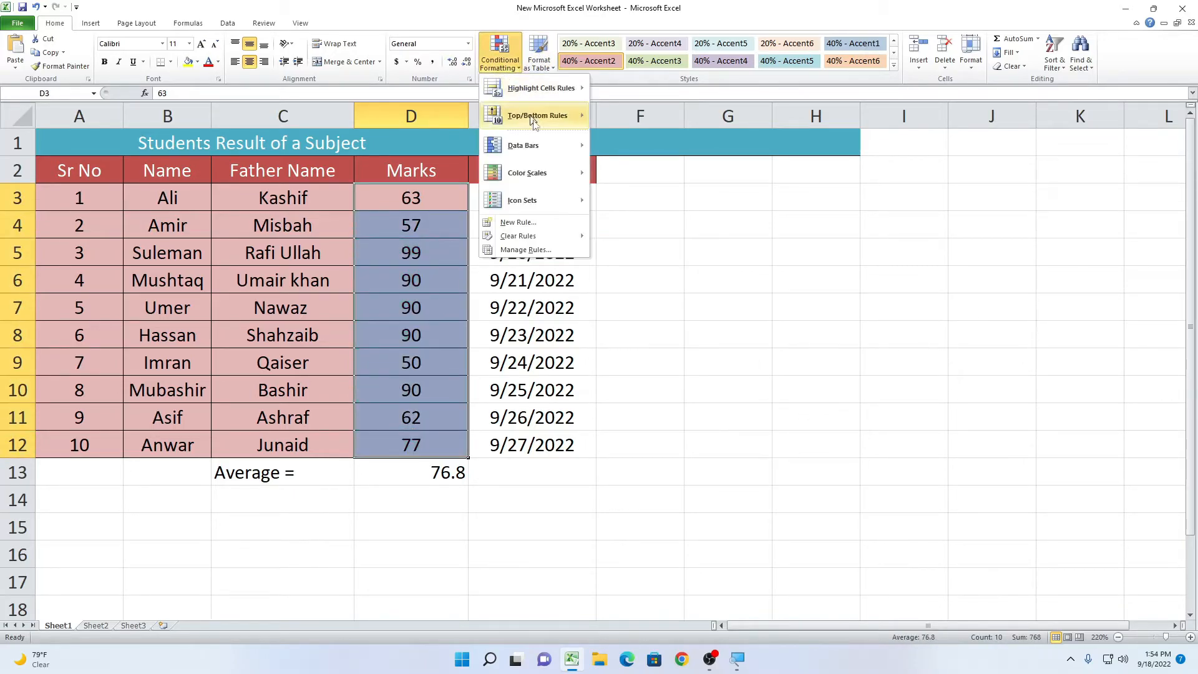
{"action": "mouse_move", "coordinate": [543, 116]}
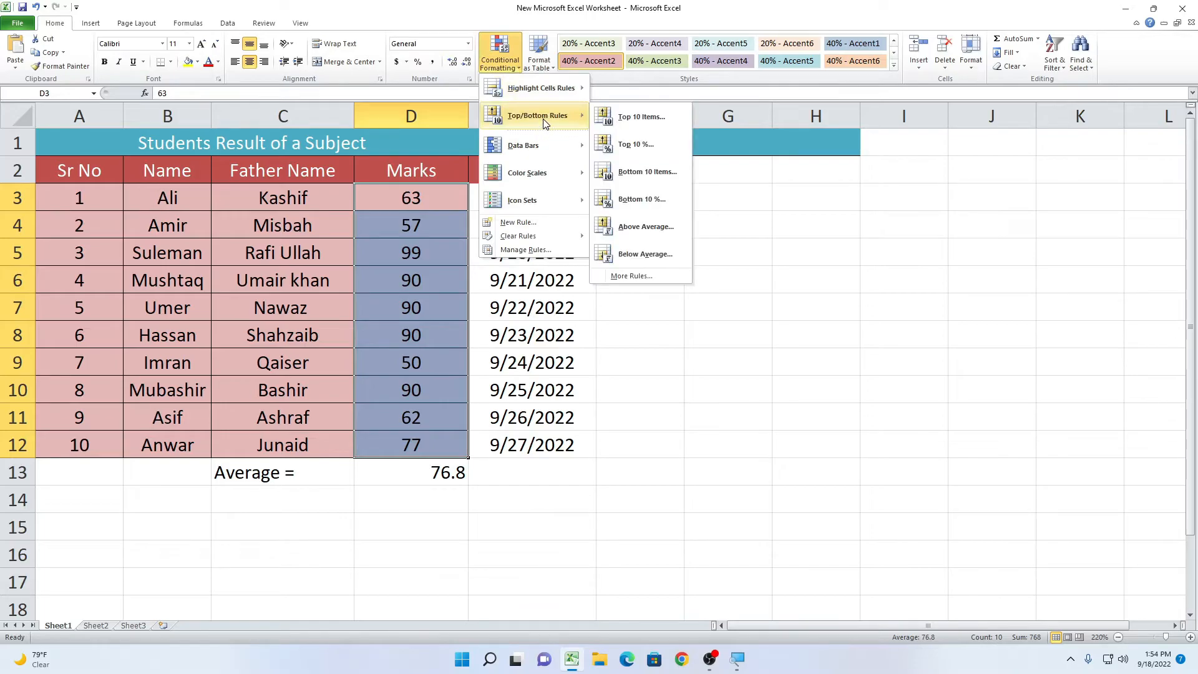
{"action": "left_click", "coordinate": [646, 254]}
{"action": "left_click", "coordinate": [625, 347]}
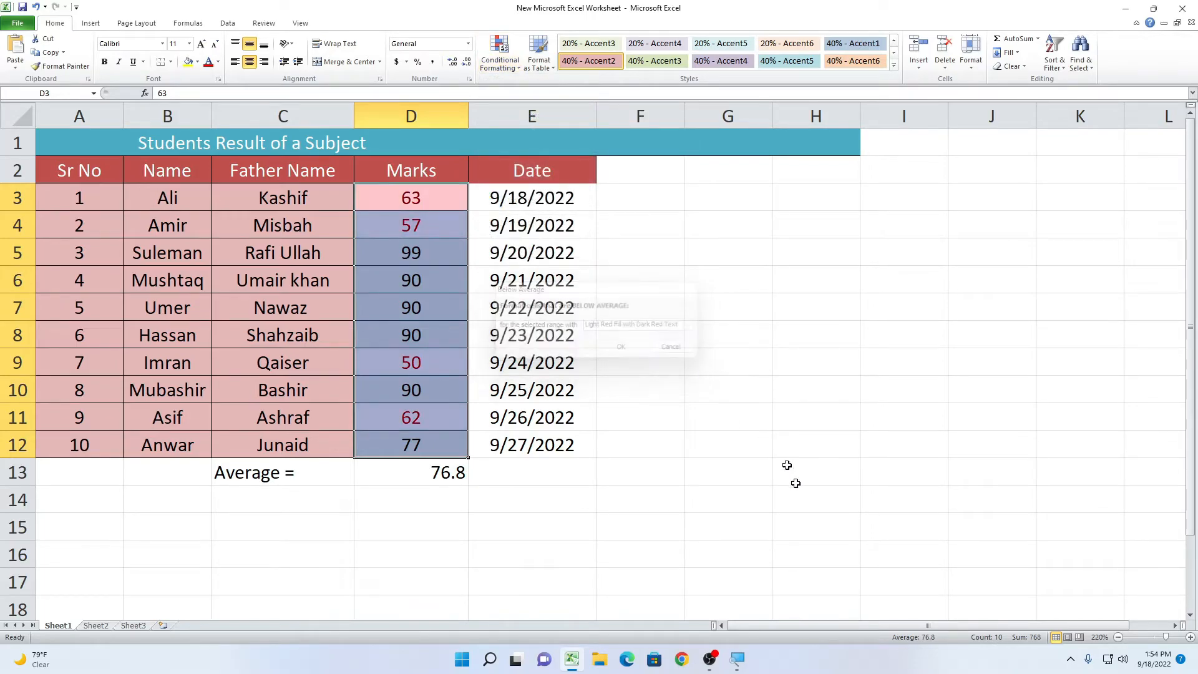
{"action": "left_click", "coordinate": [811, 499]}
{"action": "left_click", "coordinate": [391, 201]}
{"action": "left_click", "coordinate": [406, 224]}
{"action": "left_click", "coordinate": [402, 365]}
{"action": "left_click", "coordinate": [428, 422]}
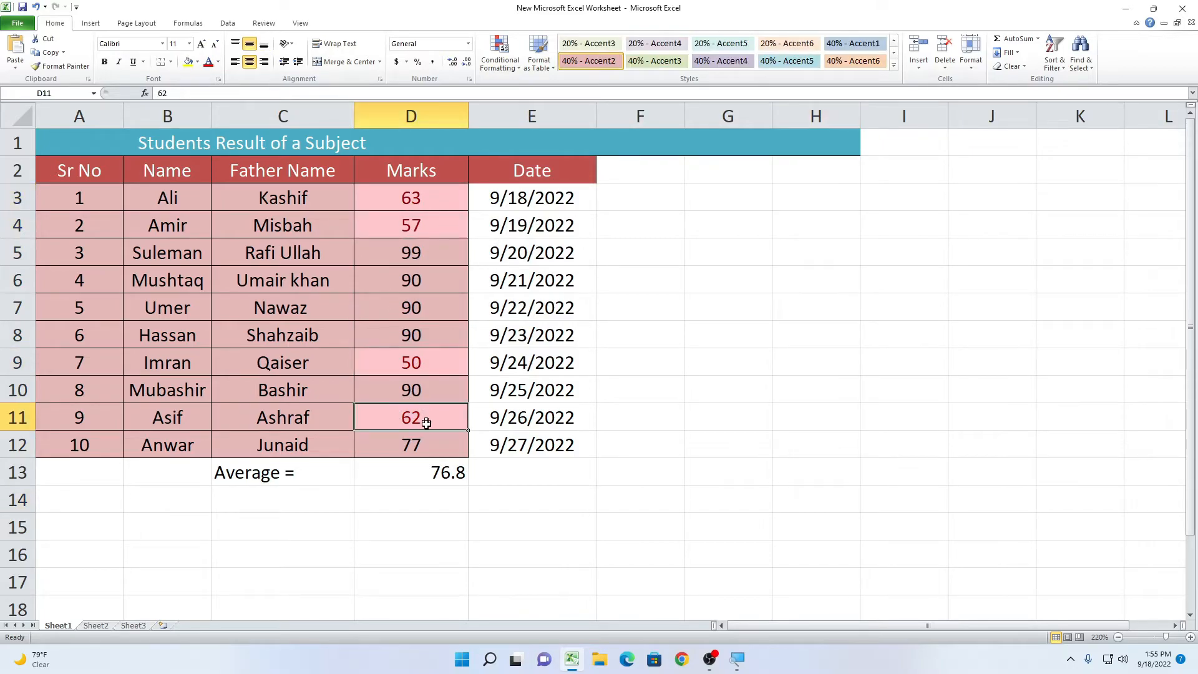
Clear the below-average conditional formatting rule from marks D3:D12.
{"action": "left_click_drag", "start_coordinate": [436, 450], "coordinate": [376, 196]}
{"action": "left_click", "coordinate": [508, 69]}
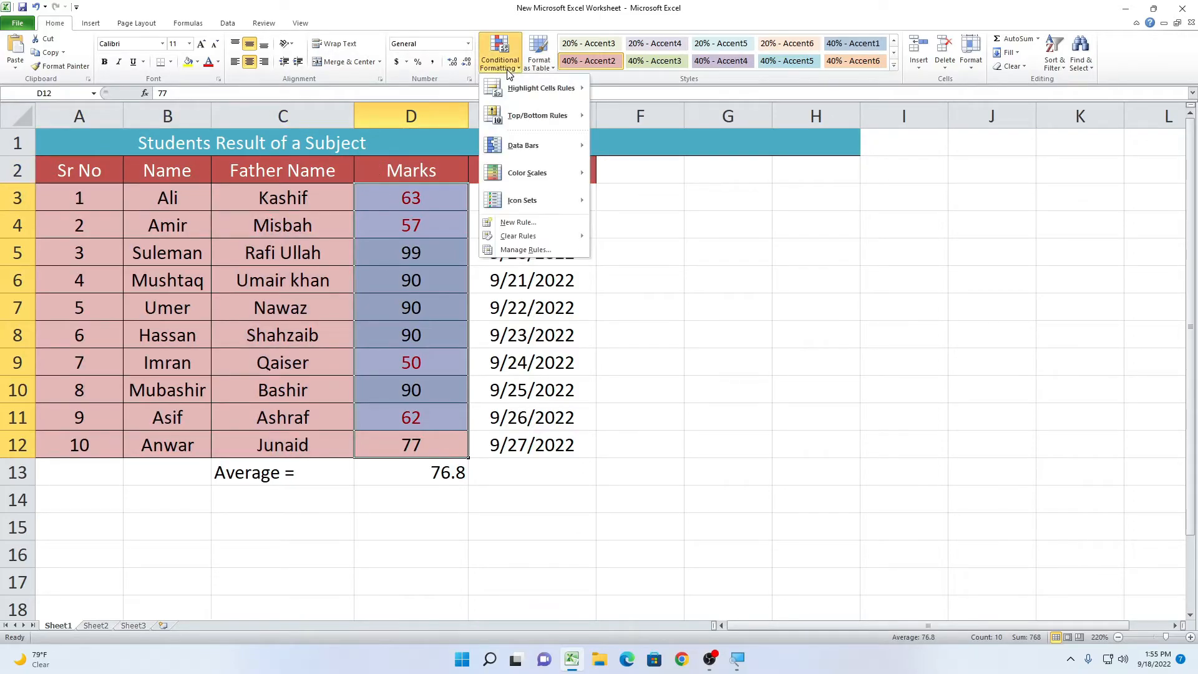
{"action": "mouse_move", "coordinate": [542, 240]}
{"action": "left_click", "coordinate": [613, 238]}
Apply bright blue solid-fill data bars to marks D3:D12.
{"action": "left_click", "coordinate": [500, 59]}
{"action": "mouse_move", "coordinate": [541, 147]}
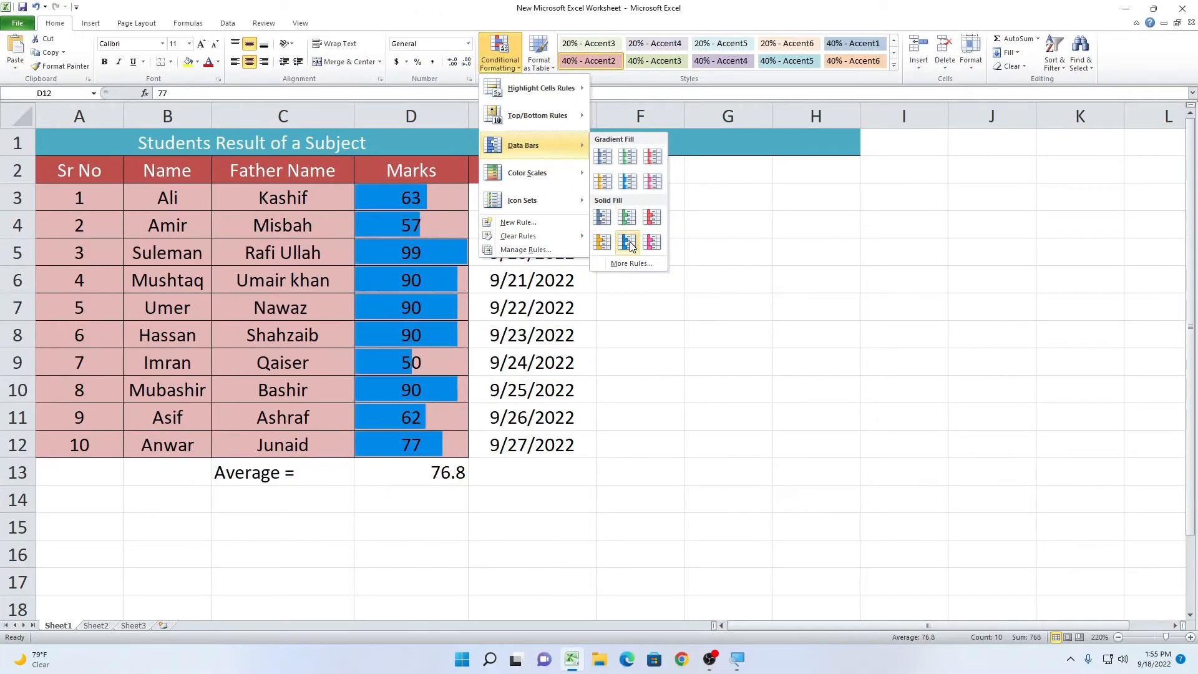
{"action": "left_click", "coordinate": [627, 243]}
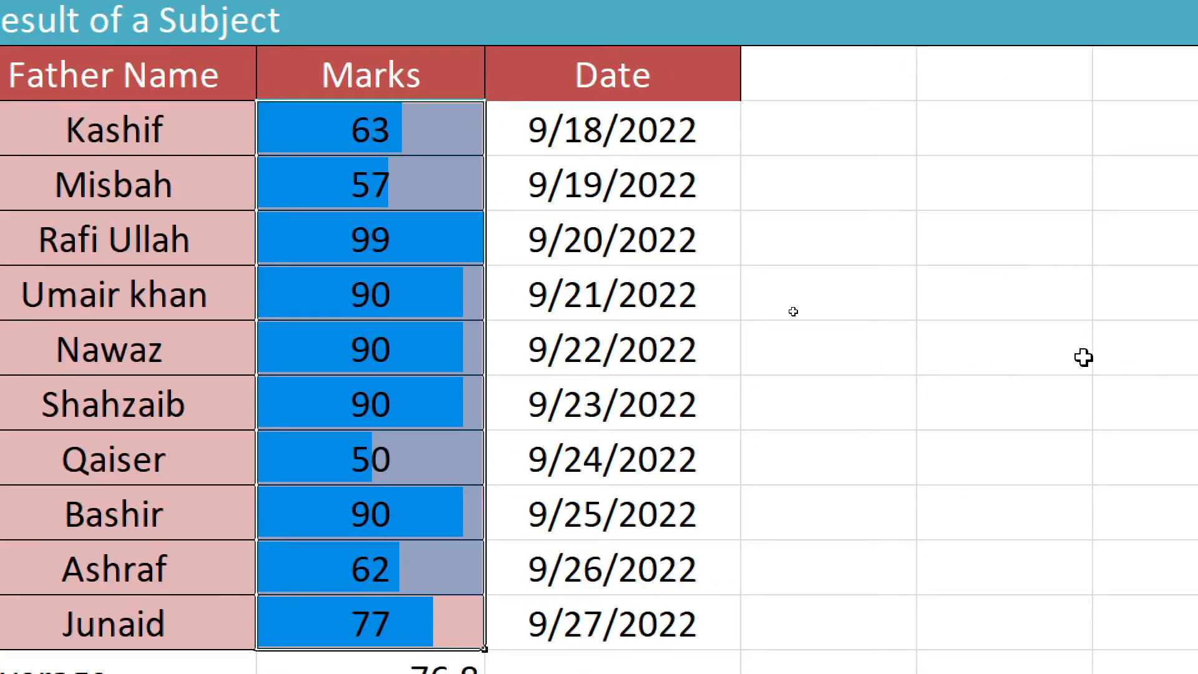
{"action": "left_click", "coordinate": [1095, 352]}
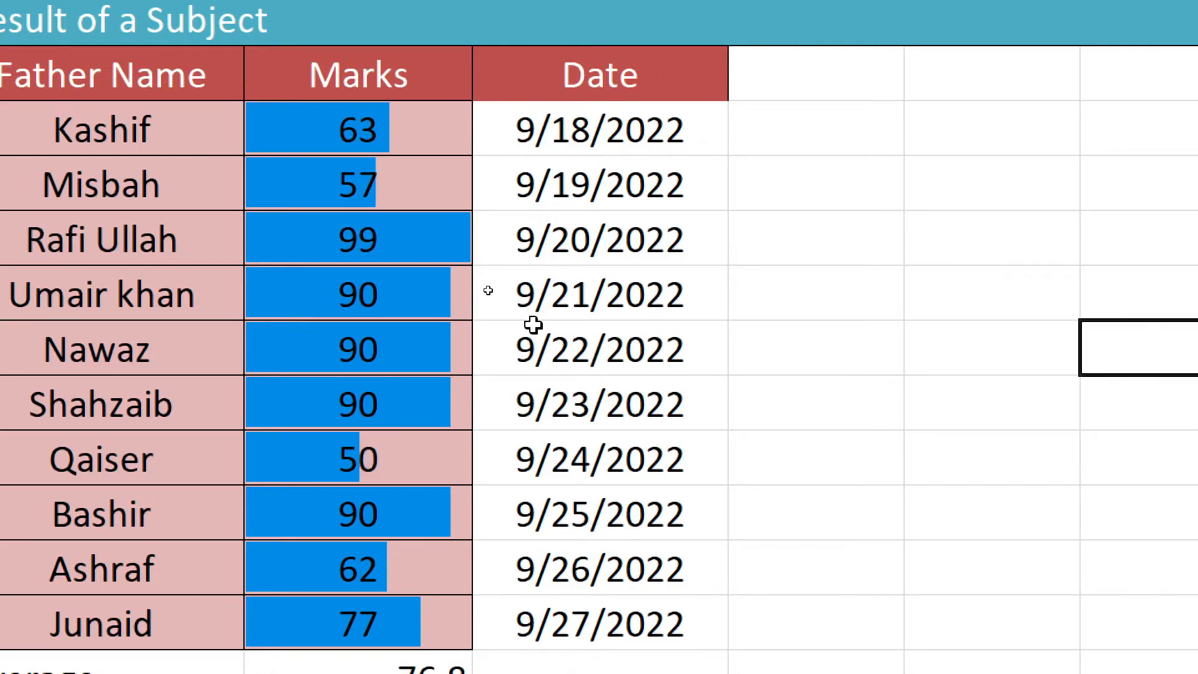
Change the mark in D9 to 10 and check how its data bar compares with the other marks.
{"action": "left_click", "coordinate": [443, 236]}
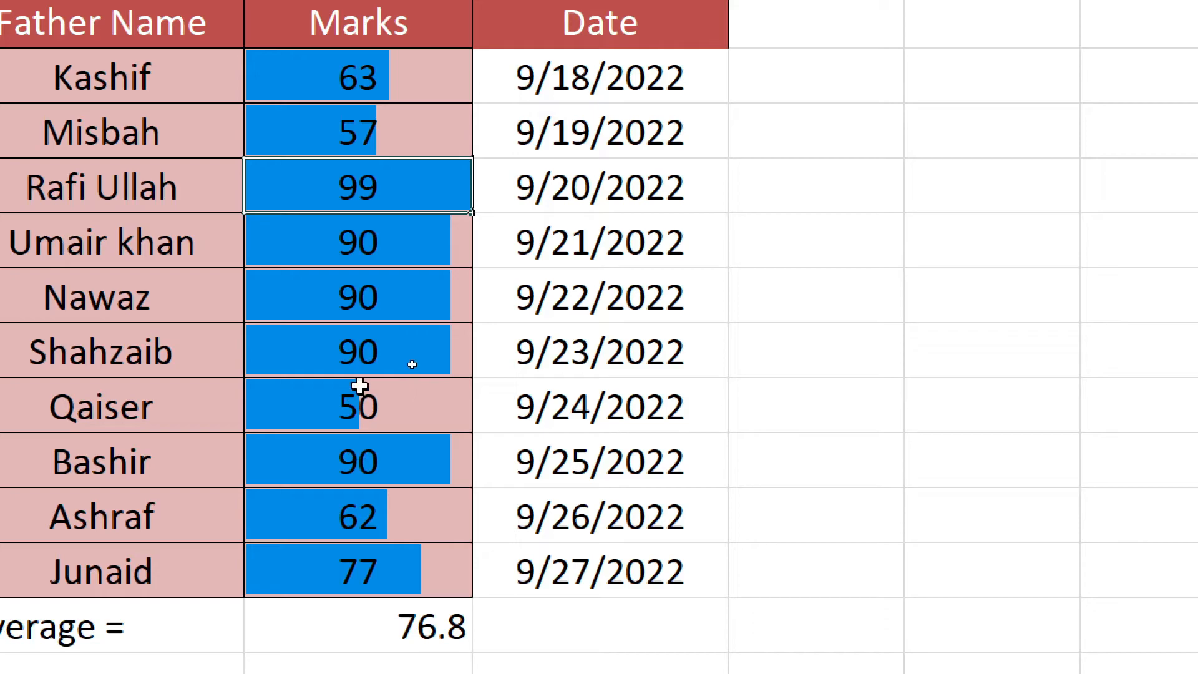
{"action": "left_click", "coordinate": [350, 408]}
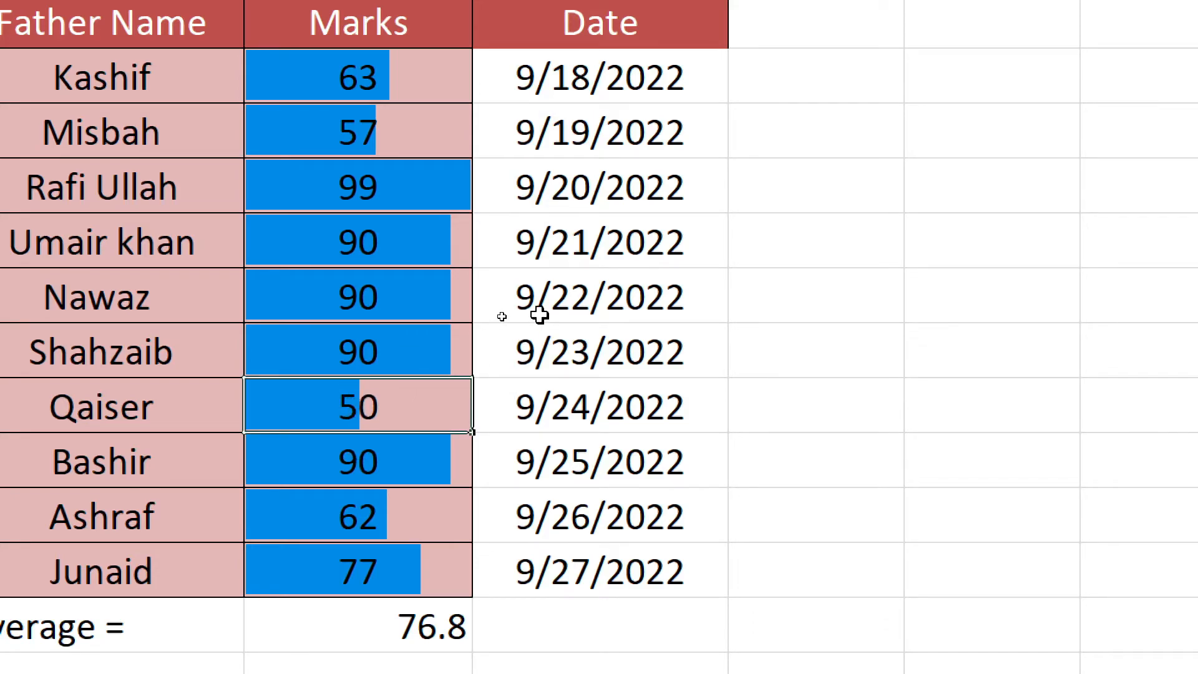
{"action": "type", "text": "0"}
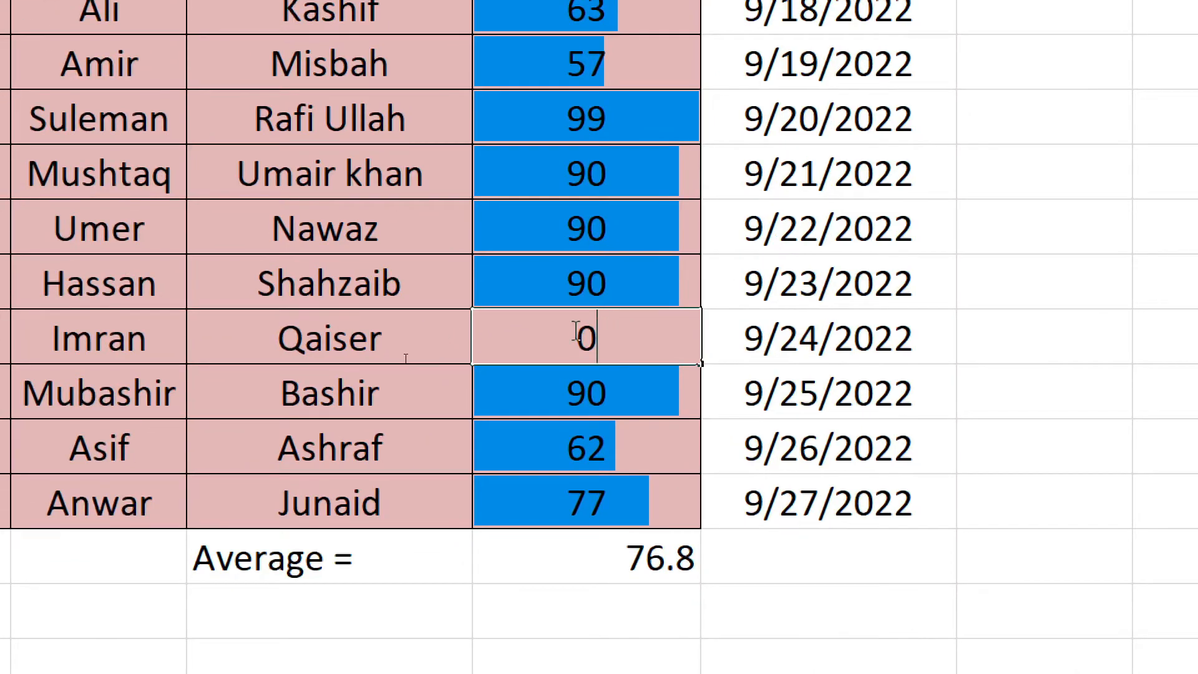
{"action": "type", "text": "1"}
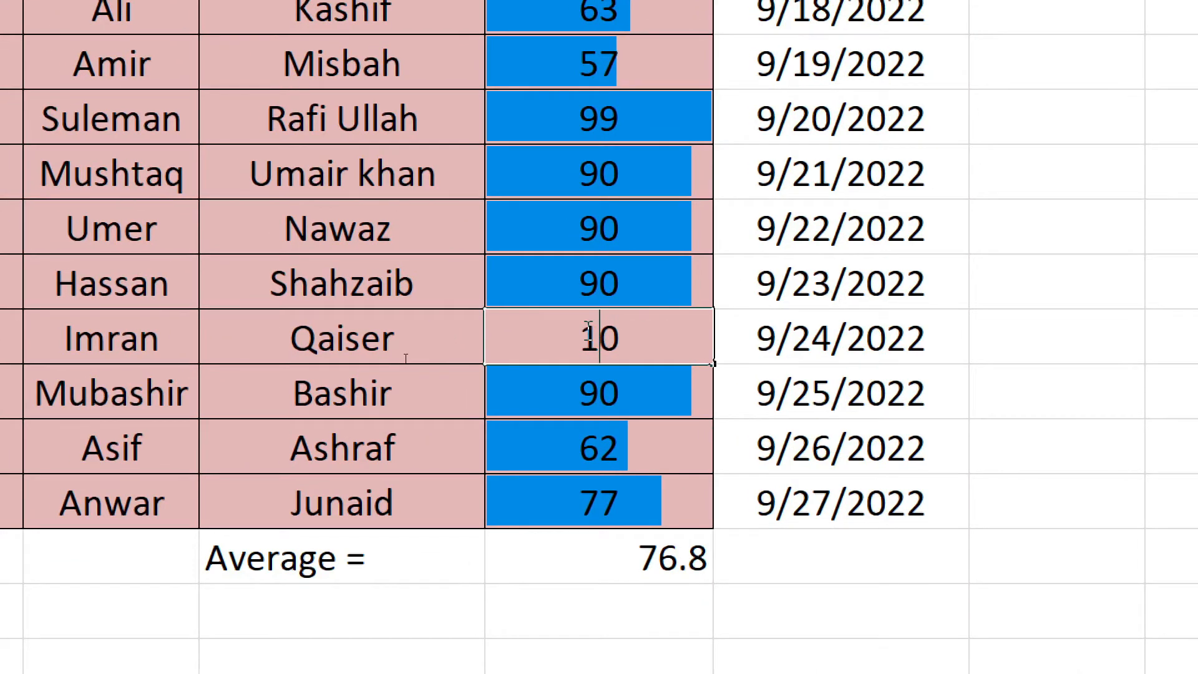
{"action": "left_click", "coordinate": [632, 281]}
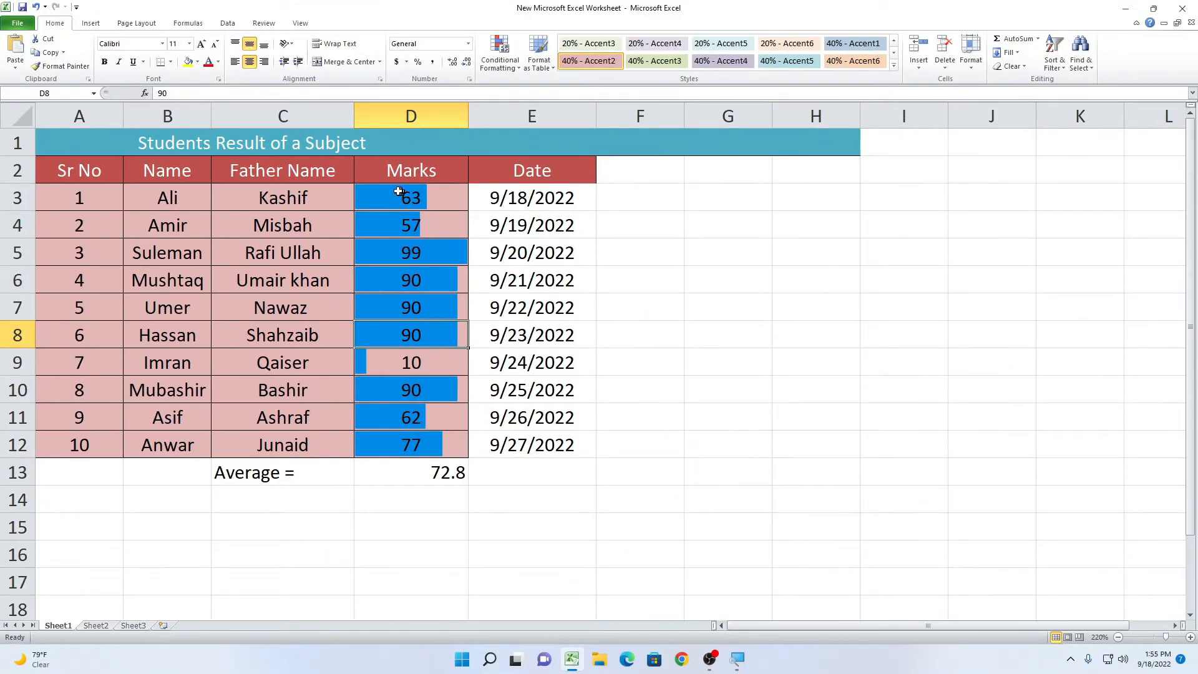
Clear the data bar rule from marks D3:D12.
{"action": "left_click_drag", "start_coordinate": [399, 192], "coordinate": [395, 437]}
{"action": "left_click", "coordinate": [499, 63]}
{"action": "mouse_move", "coordinate": [531, 145]}
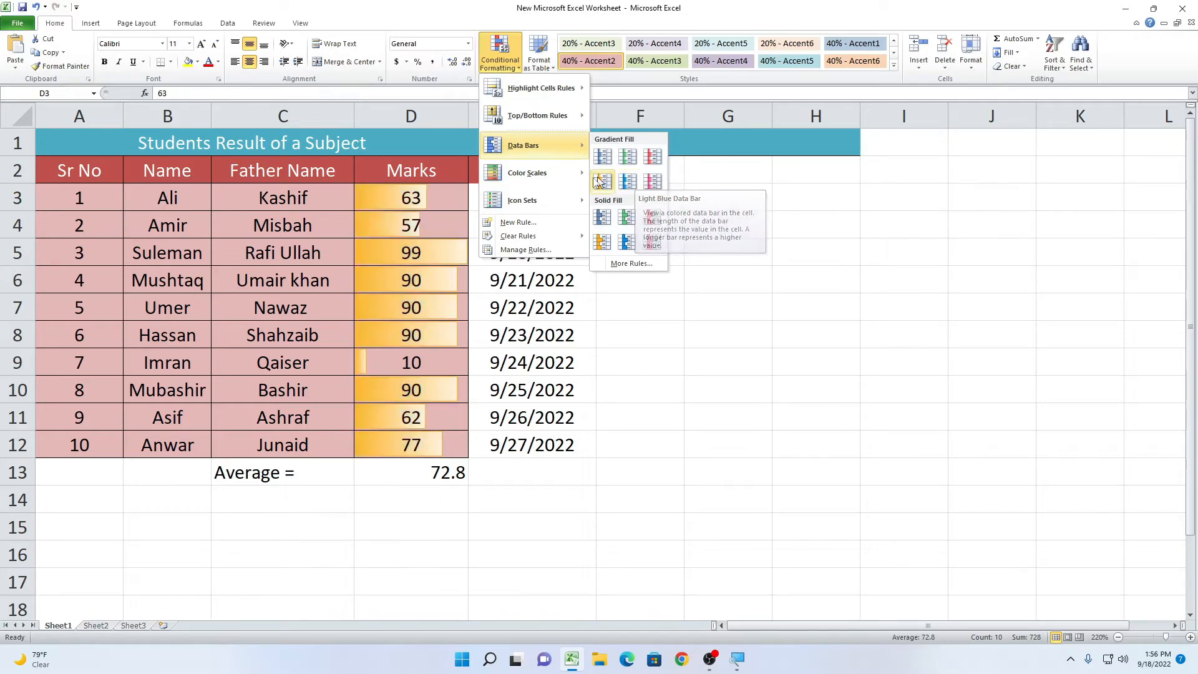
{"action": "mouse_move", "coordinate": [550, 172]}
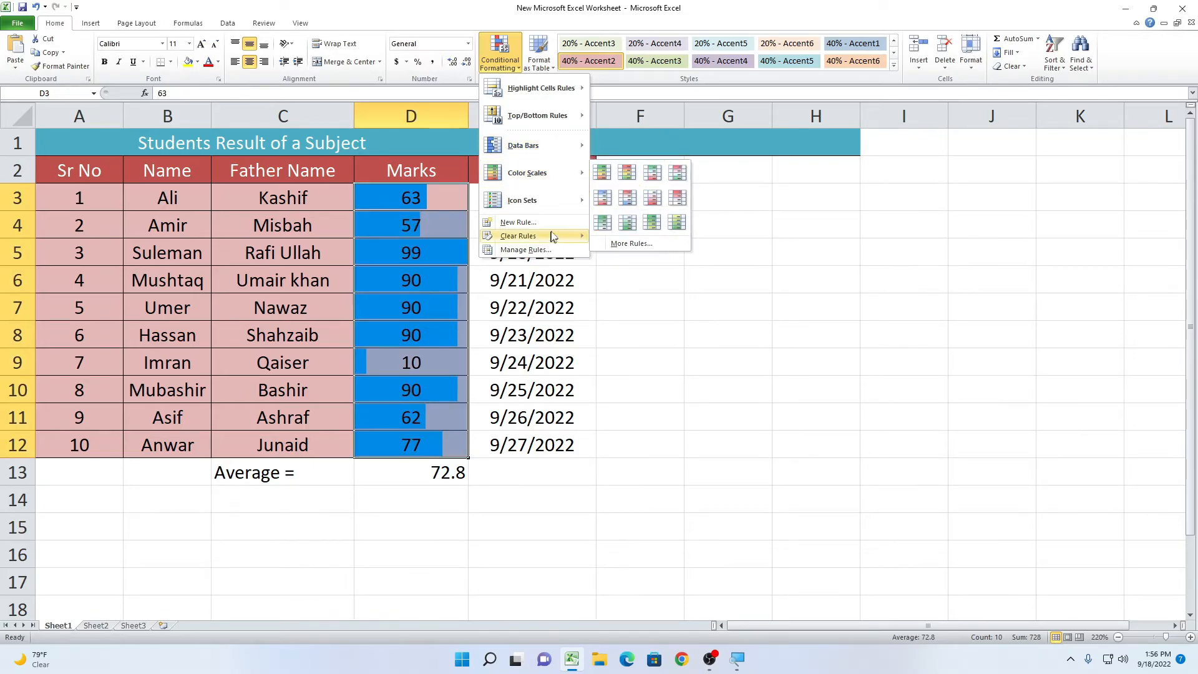
{"action": "mouse_move", "coordinate": [550, 236]}
{"action": "left_click", "coordinate": [630, 237]}
Apply the White - Red color scale to marks D3:D12 and check the shading of the 99 and 10 cells.
{"action": "left_click", "coordinate": [499, 53]}
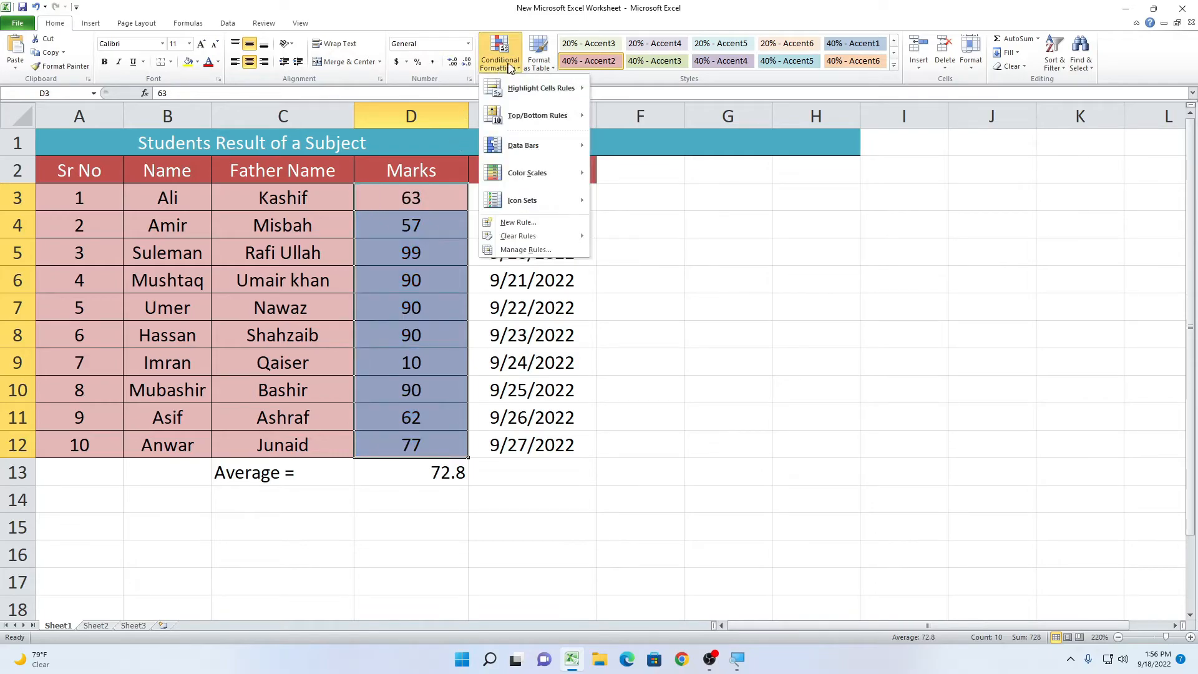
{"action": "mouse_move", "coordinate": [536, 173]}
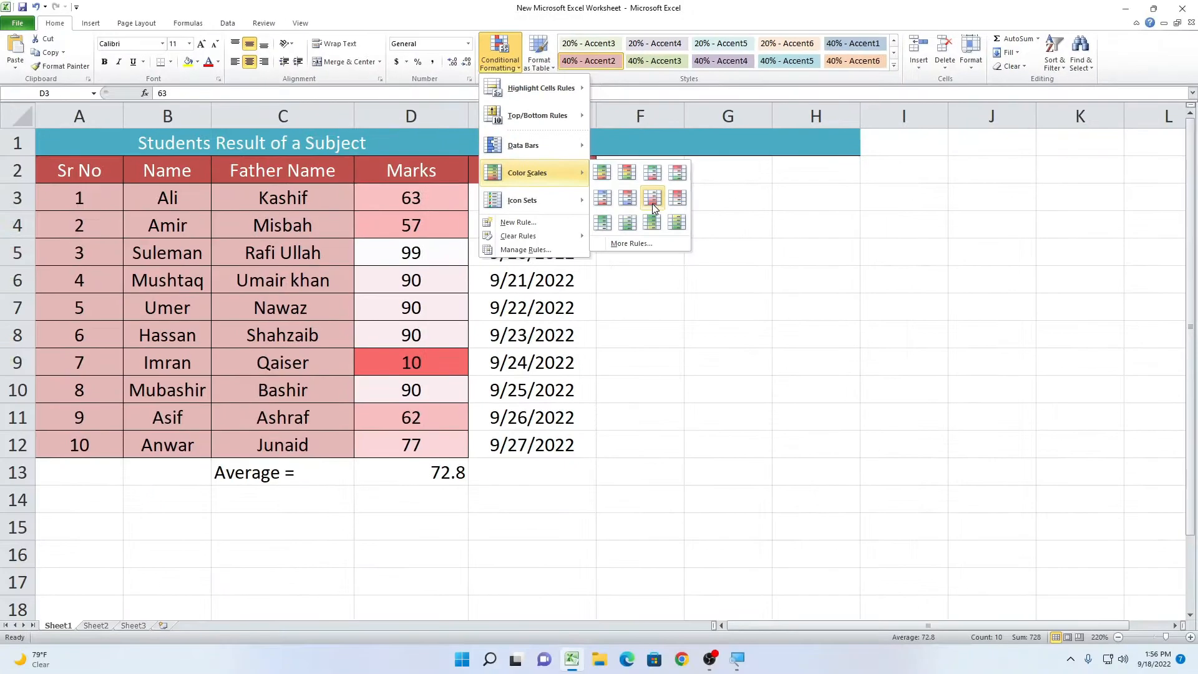
{"action": "left_click", "coordinate": [649, 205]}
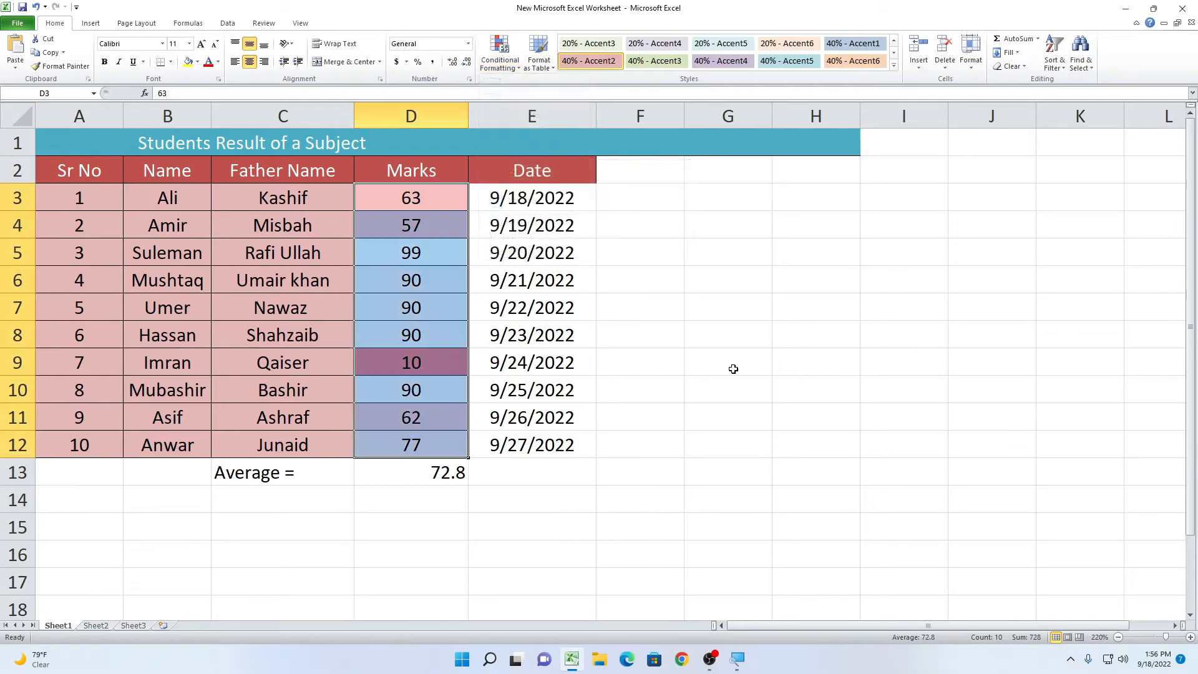
{"action": "left_click", "coordinate": [730, 365]}
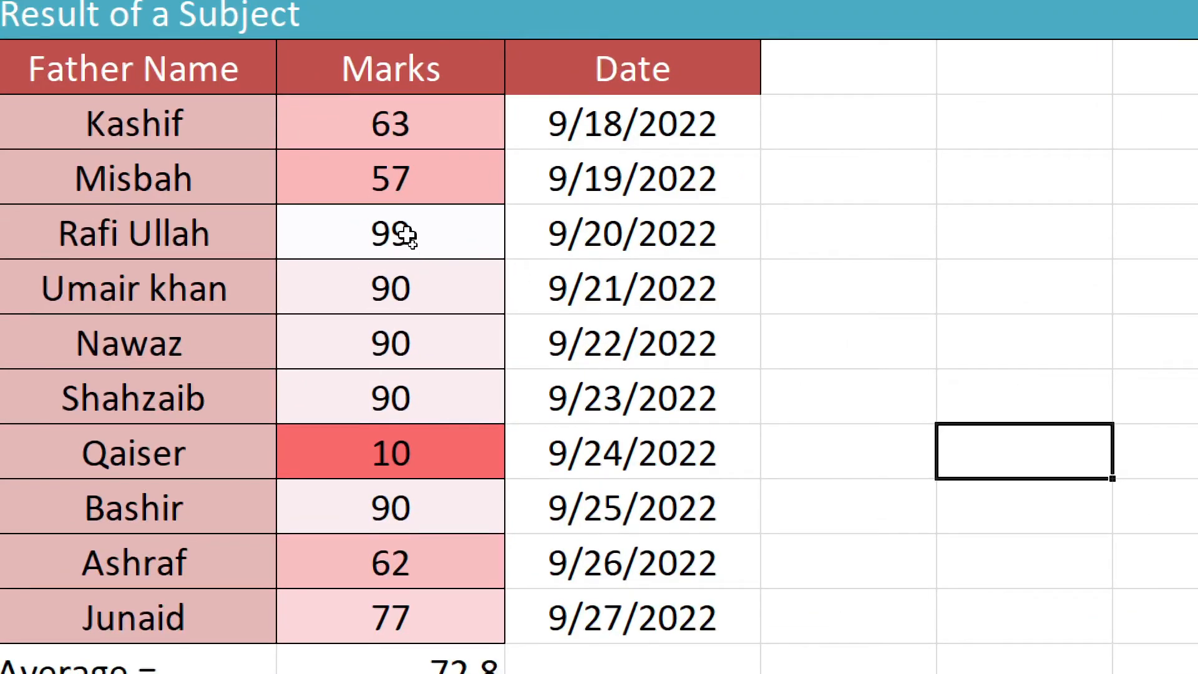
{"action": "left_click", "coordinate": [336, 241]}
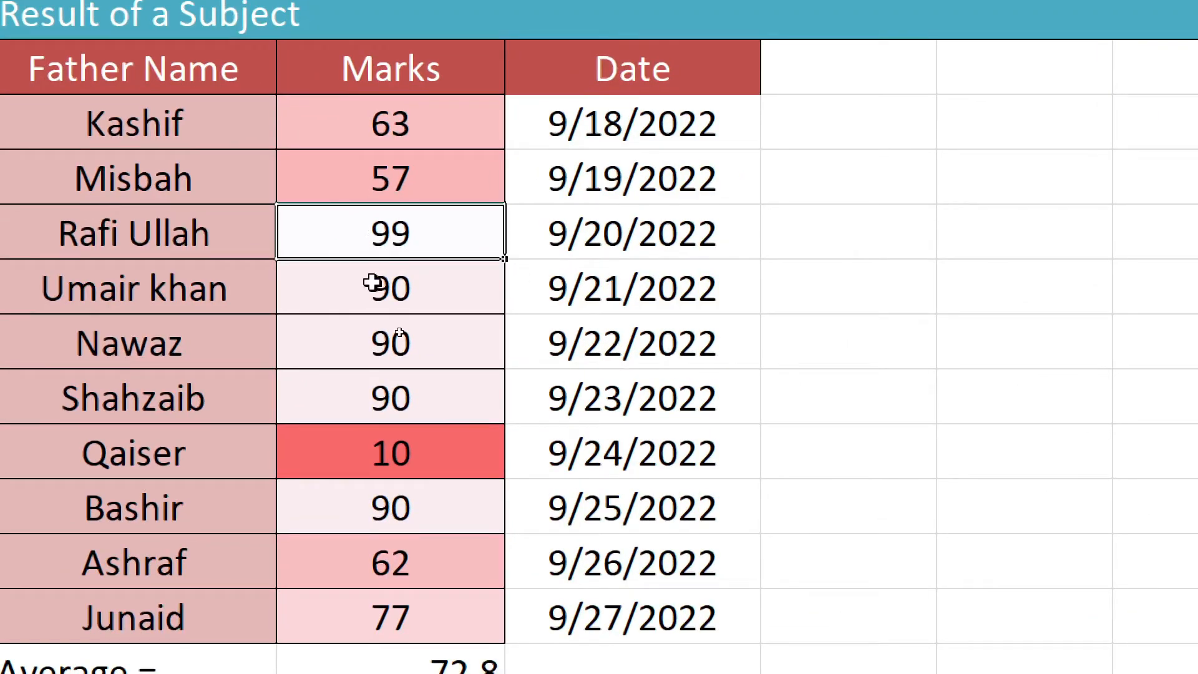
{"action": "left_click", "coordinate": [422, 454]}
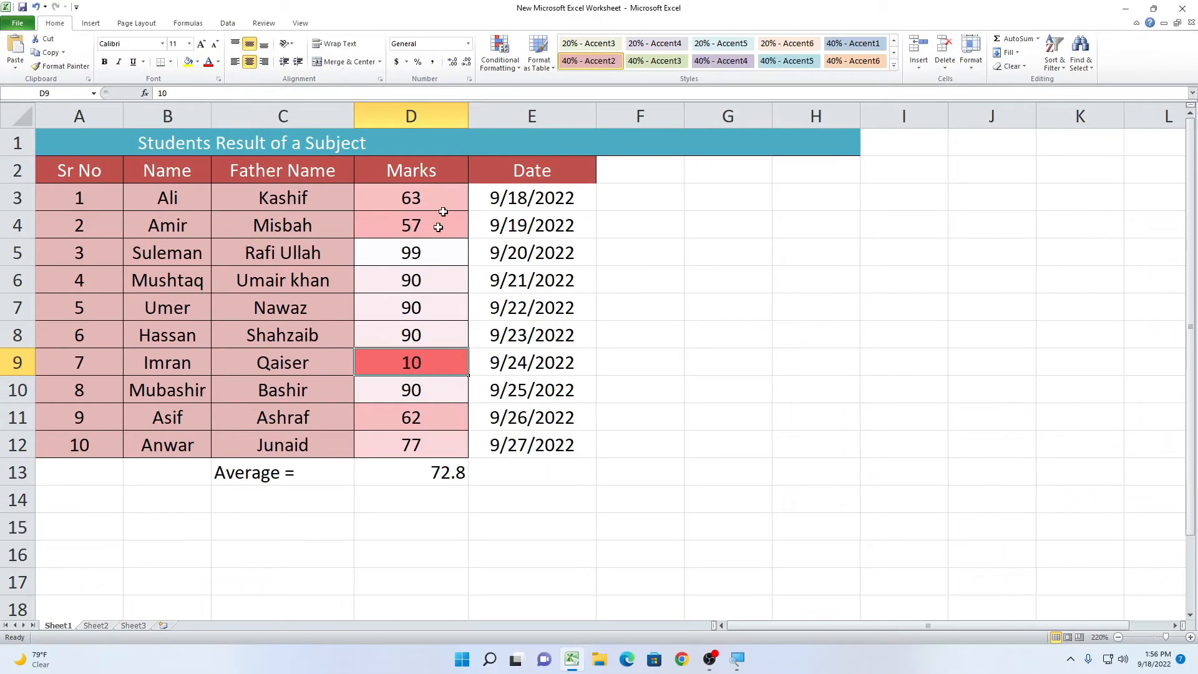
Apply the Green - White color scale to marks D3:D12 and inspect the 99 and 10 cells.
{"action": "left_click_drag", "start_coordinate": [435, 114], "coordinate": [456, 590]}
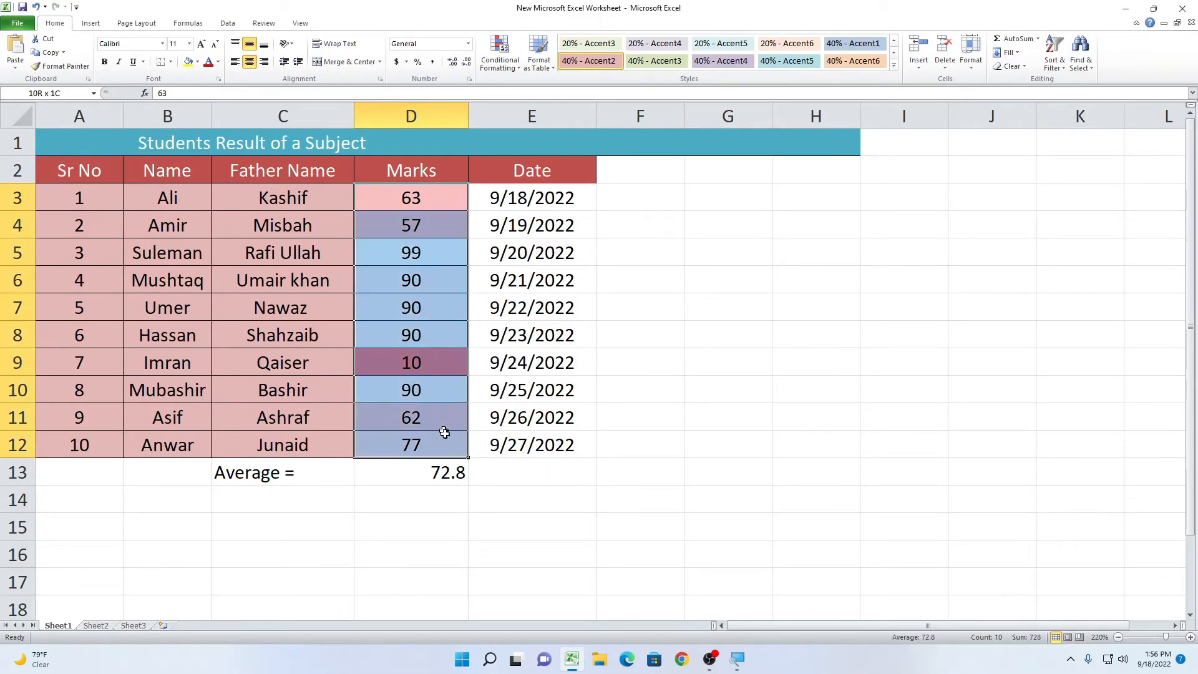
{"action": "left_click", "coordinate": [499, 55]}
{"action": "mouse_move", "coordinate": [544, 169]}
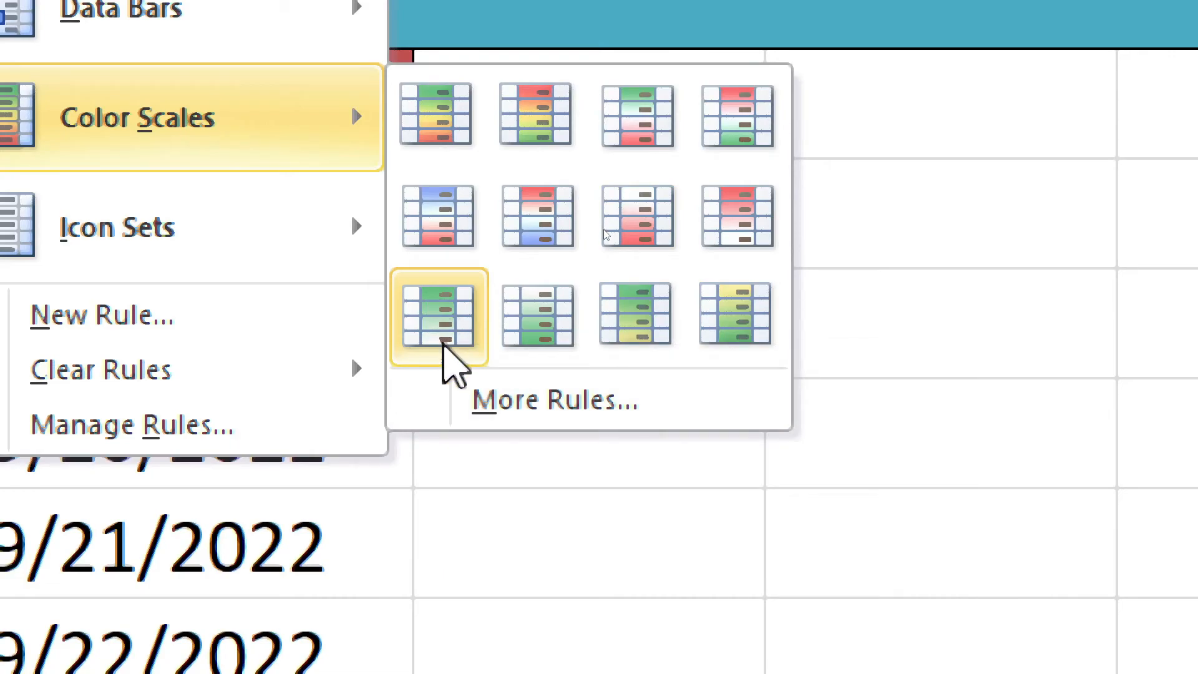
{"action": "left_click", "coordinate": [439, 312]}
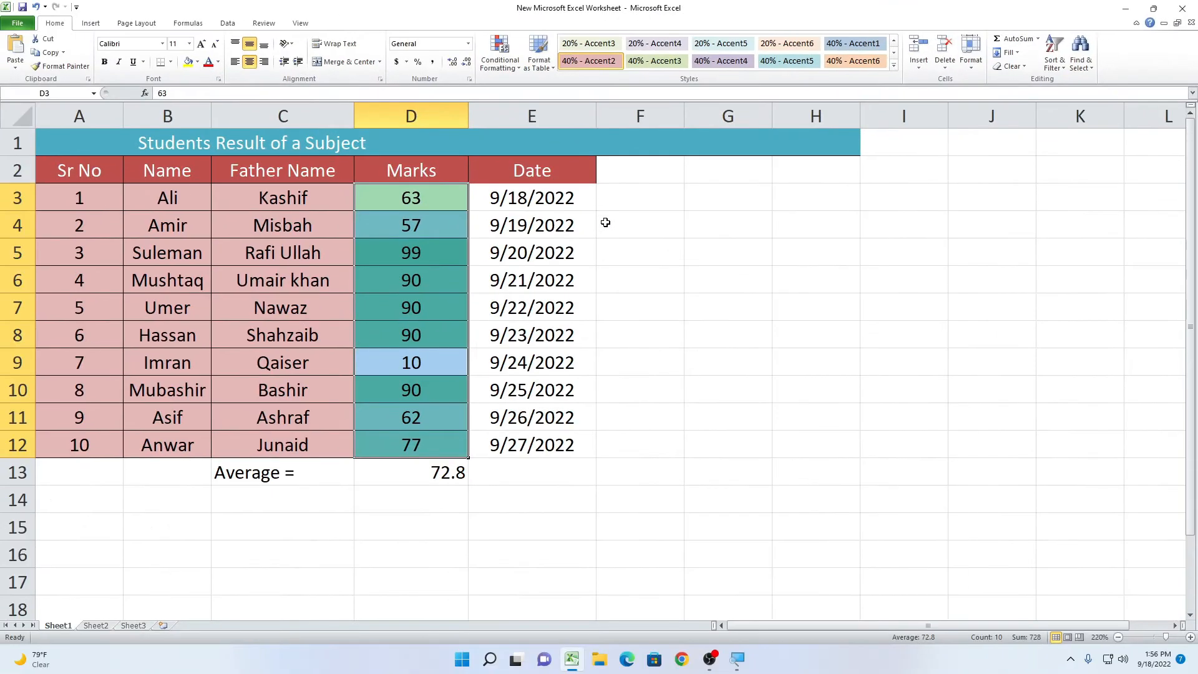
{"action": "left_click", "coordinate": [668, 279]}
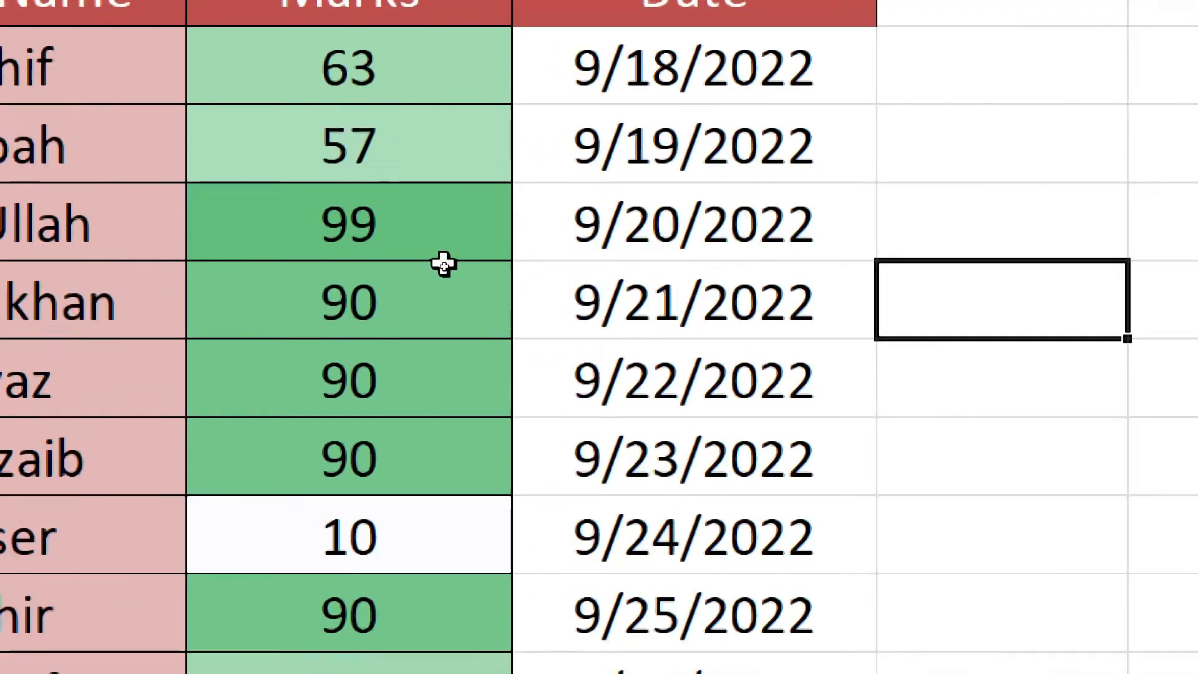
{"action": "left_click", "coordinate": [411, 256]}
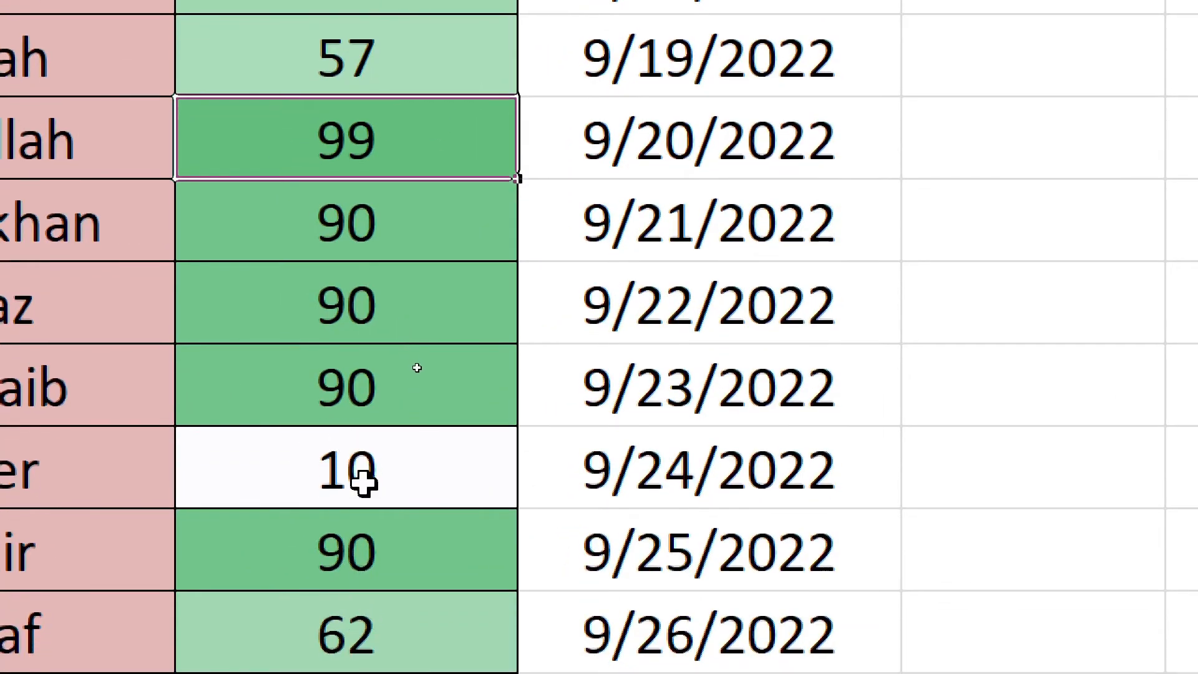
{"action": "left_click", "coordinate": [360, 474]}
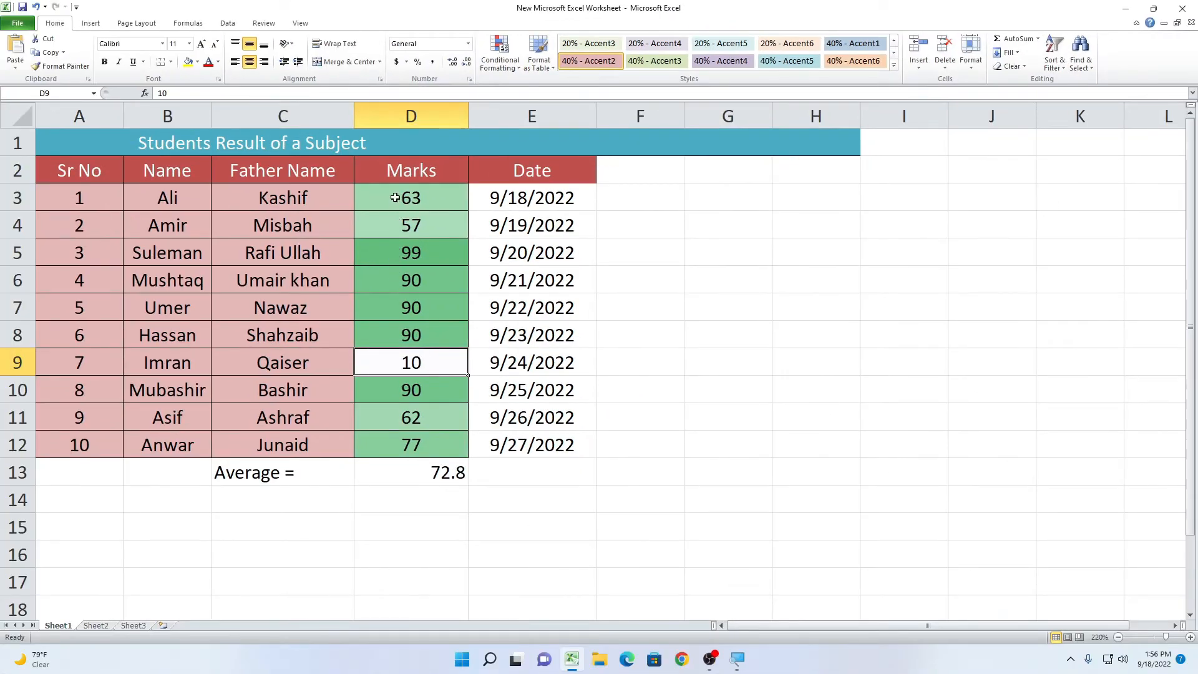
Apply the colored 5 Arrows icon set to marks D3:D12 and compare the arrows with individual marks and the average.
{"action": "left_click_drag", "start_coordinate": [395, 198], "coordinate": [410, 444]}
{"action": "left_click", "coordinate": [508, 71]}
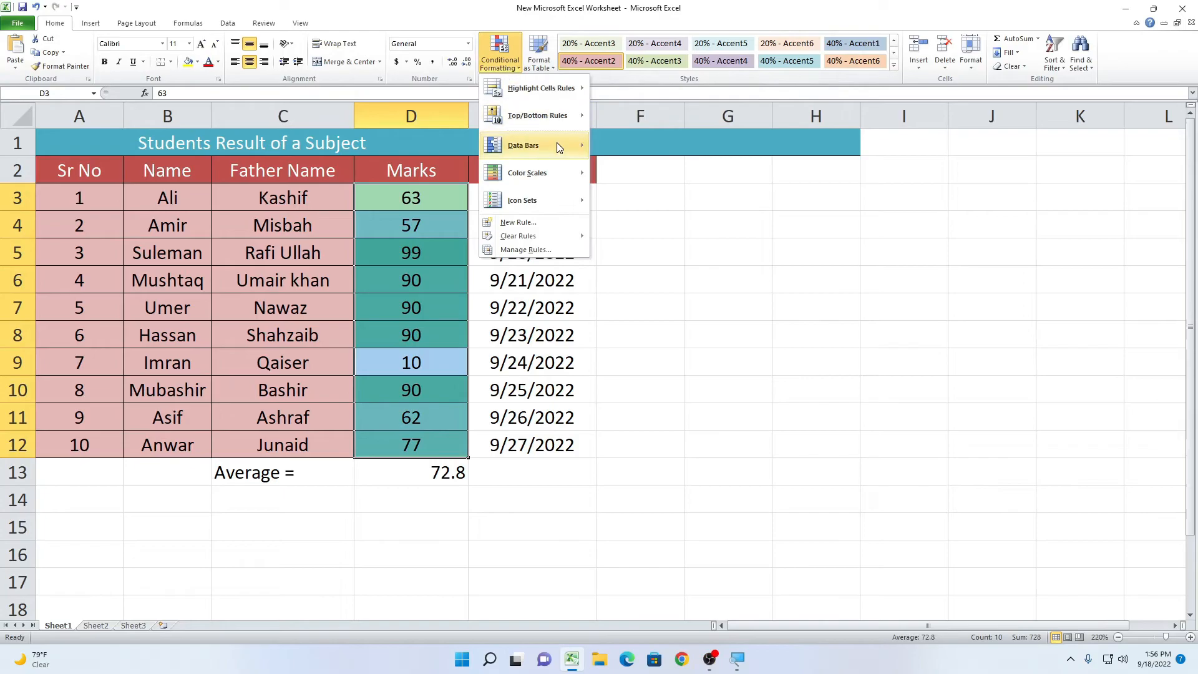
{"action": "mouse_move", "coordinate": [553, 197]}
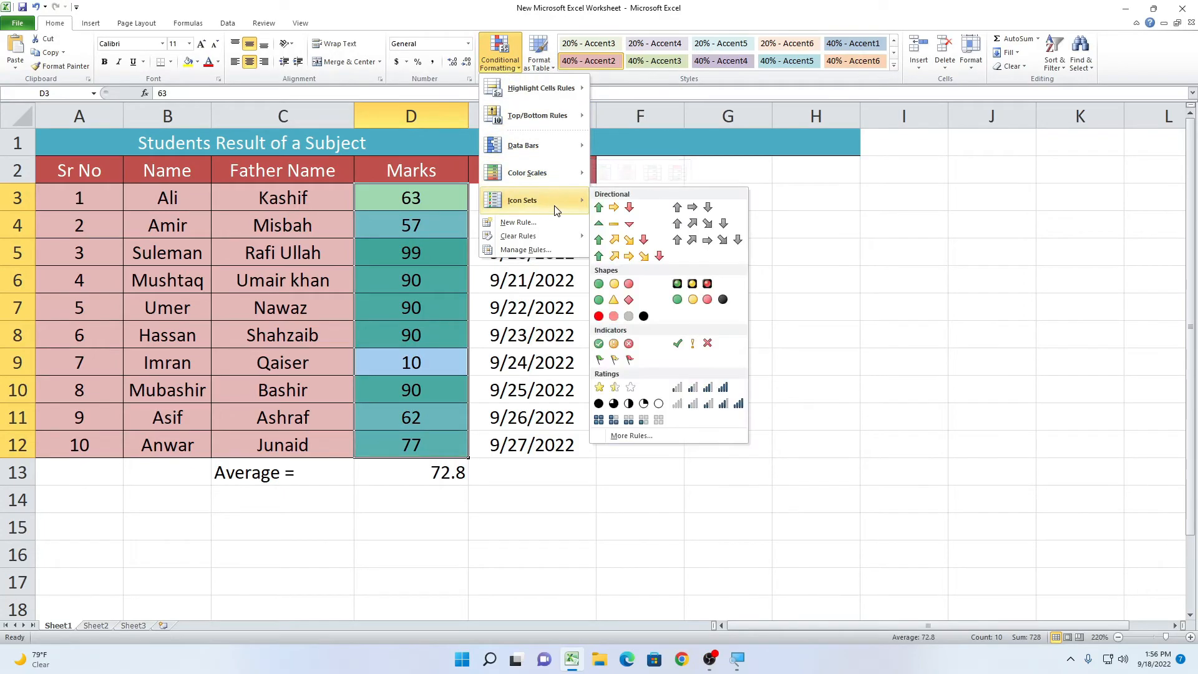
{"action": "mouse_move", "coordinate": [530, 173]}
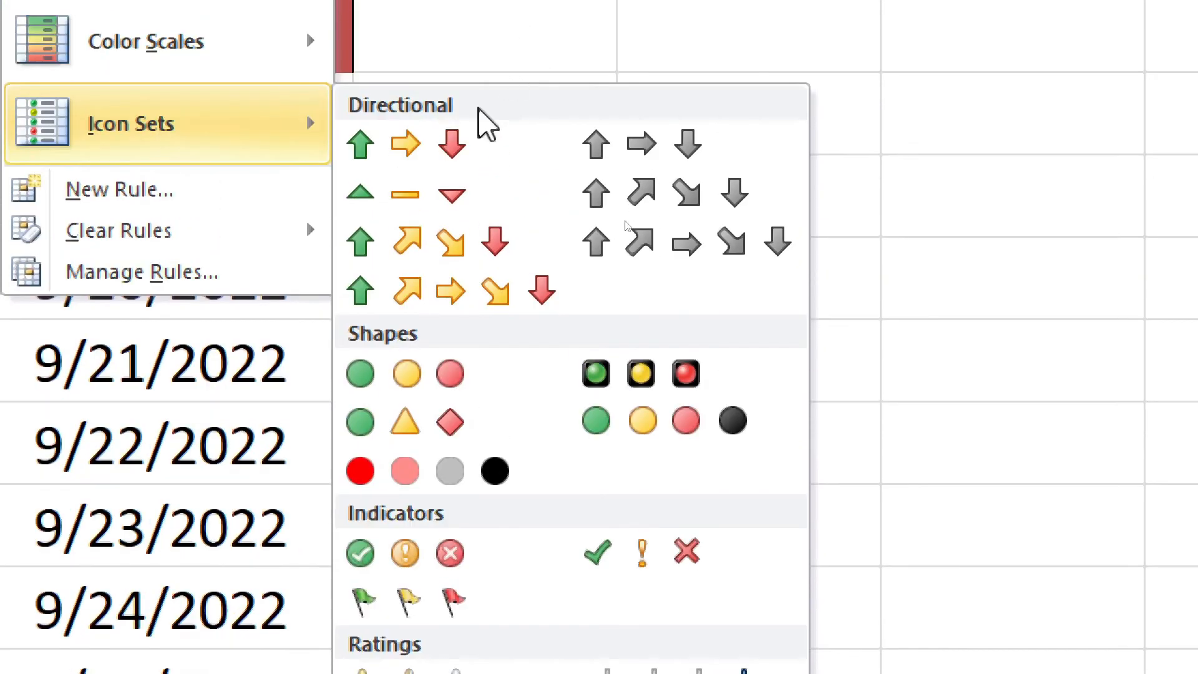
{"action": "left_click", "coordinate": [397, 297]}
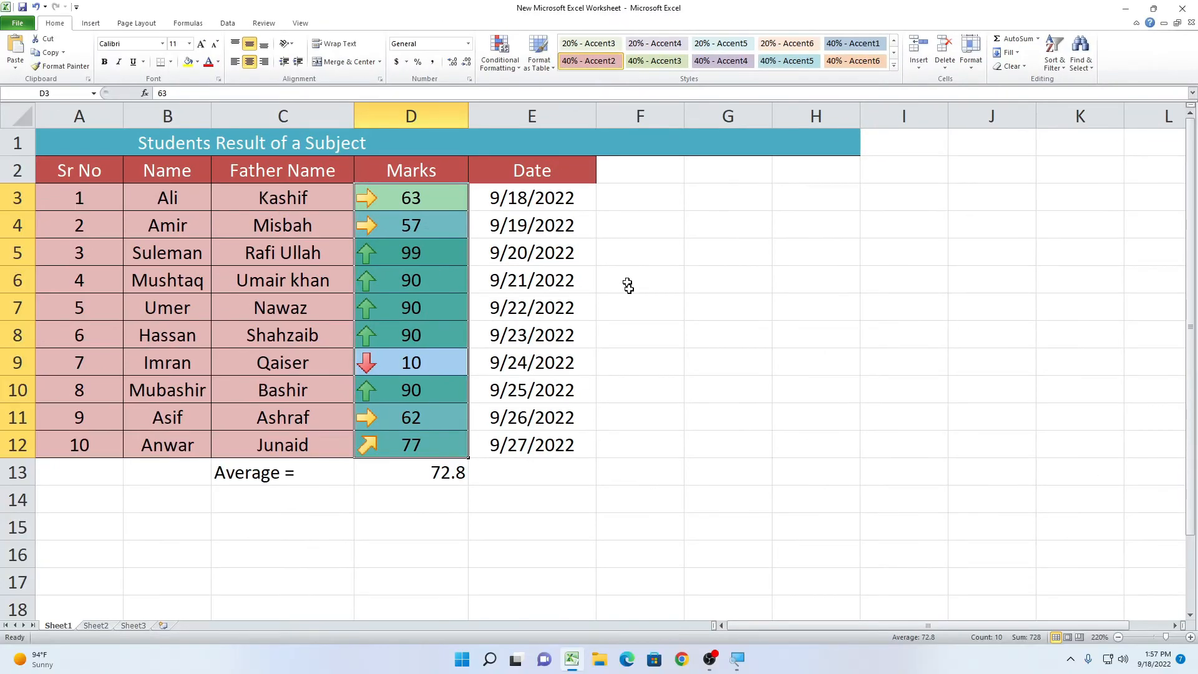
{"action": "left_click", "coordinate": [637, 377]}
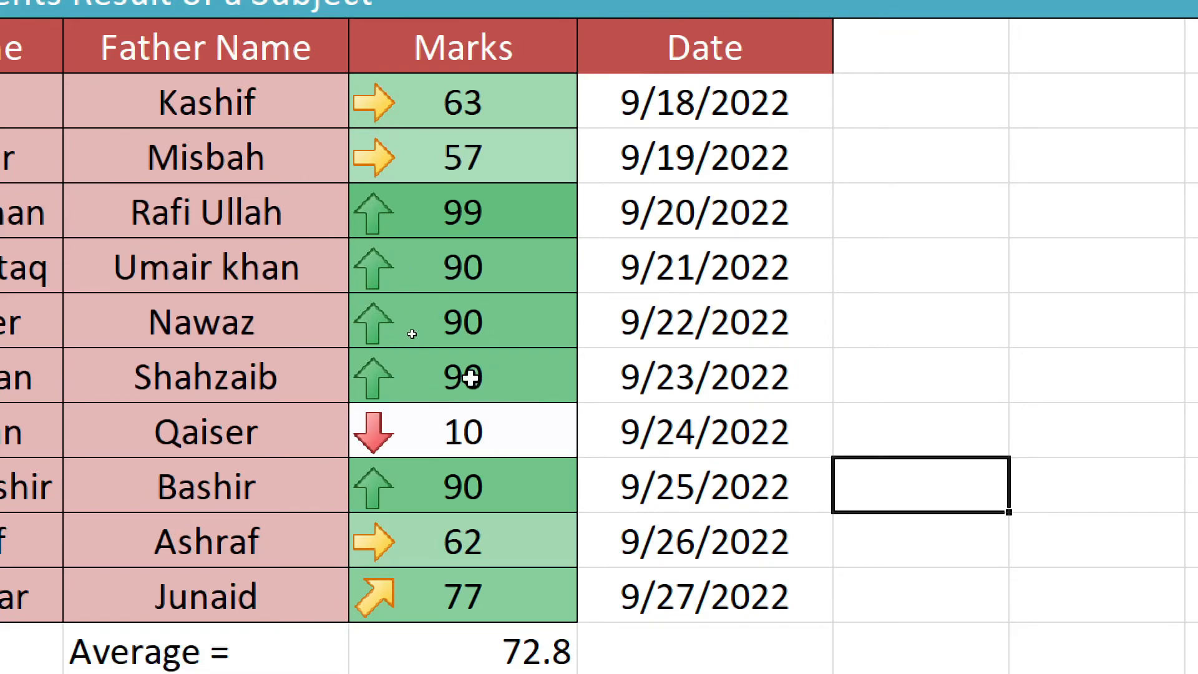
{"action": "left_click", "coordinate": [485, 161]}
{"action": "left_click", "coordinate": [478, 259]}
{"action": "left_click", "coordinate": [492, 311]}
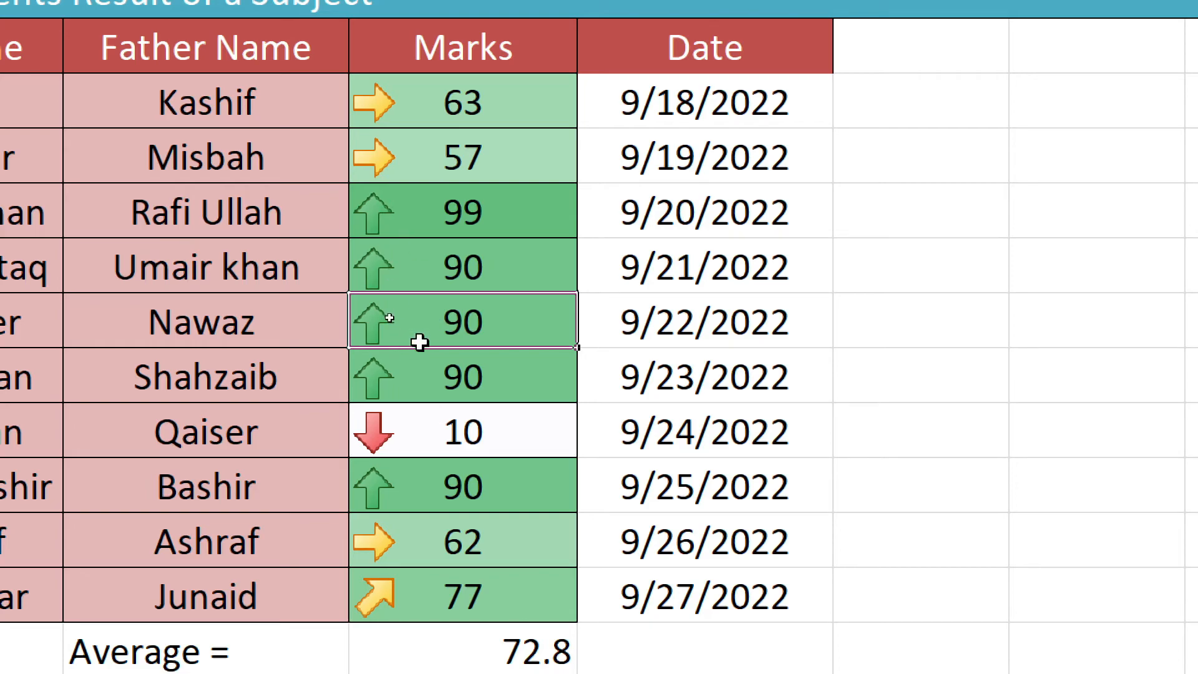
{"action": "left_click", "coordinate": [479, 443]}
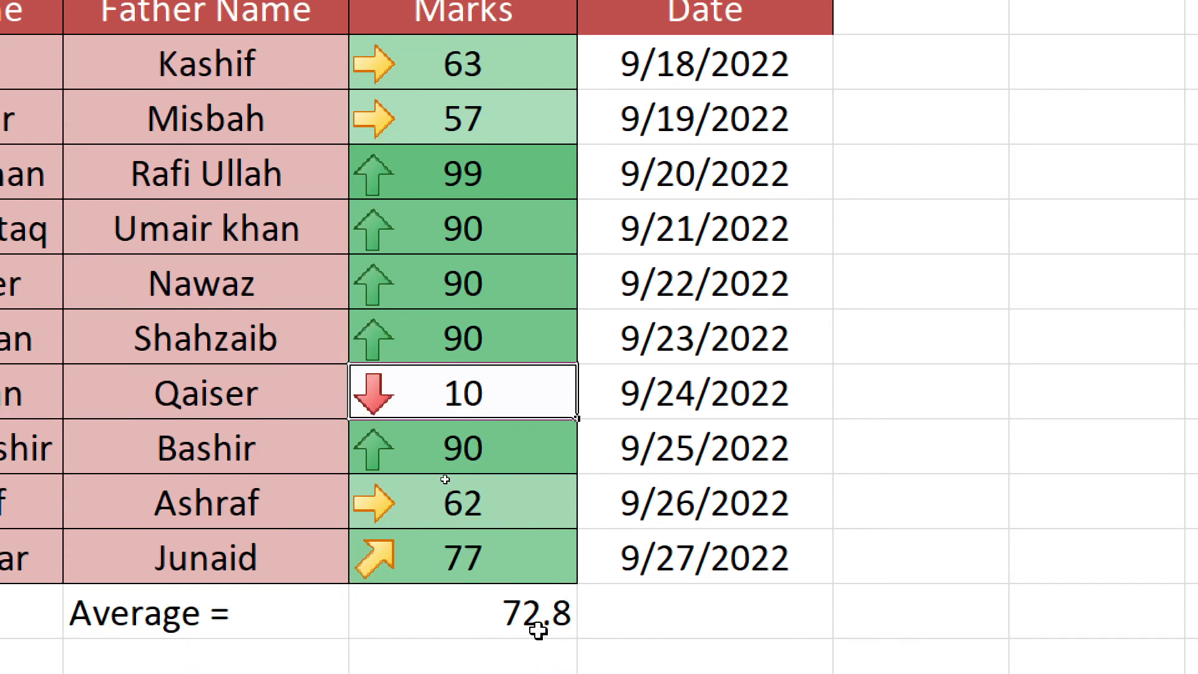
{"action": "left_click", "coordinate": [538, 622]}
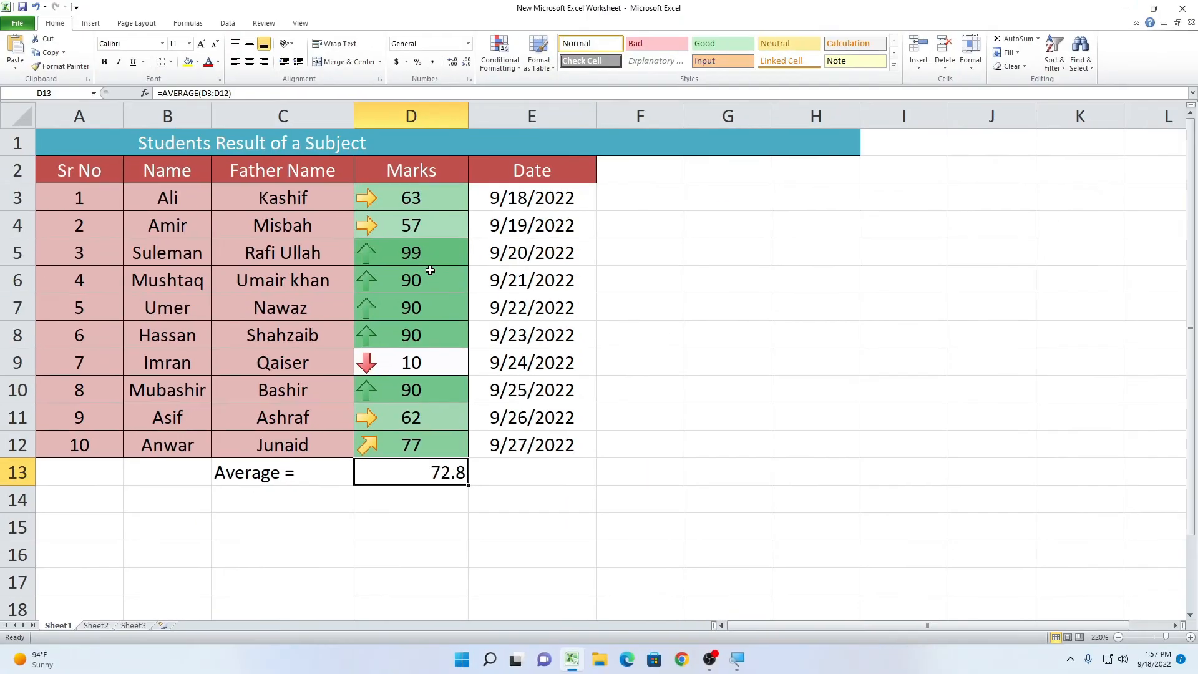
Preview other icon sets on marks D3:D12 and clear all conditional formatting rules from those cells.
{"action": "left_click_drag", "start_coordinate": [413, 210], "coordinate": [434, 425]}
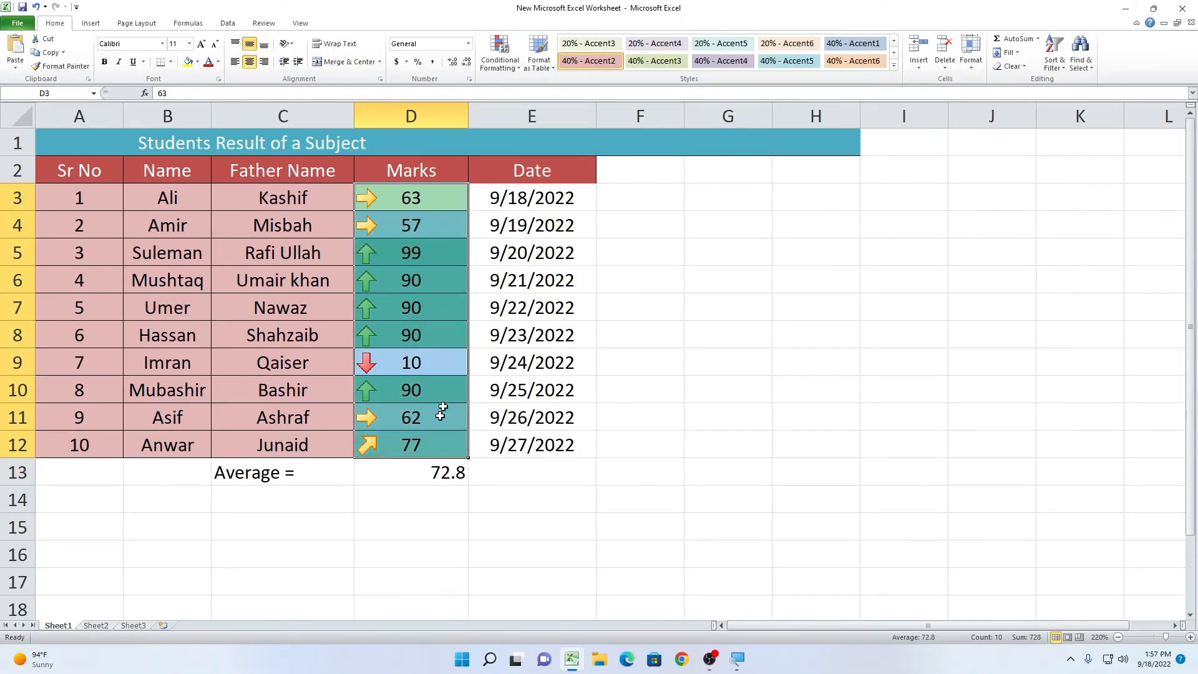
{"action": "left_click", "coordinate": [510, 63]}
{"action": "mouse_move", "coordinate": [530, 200]}
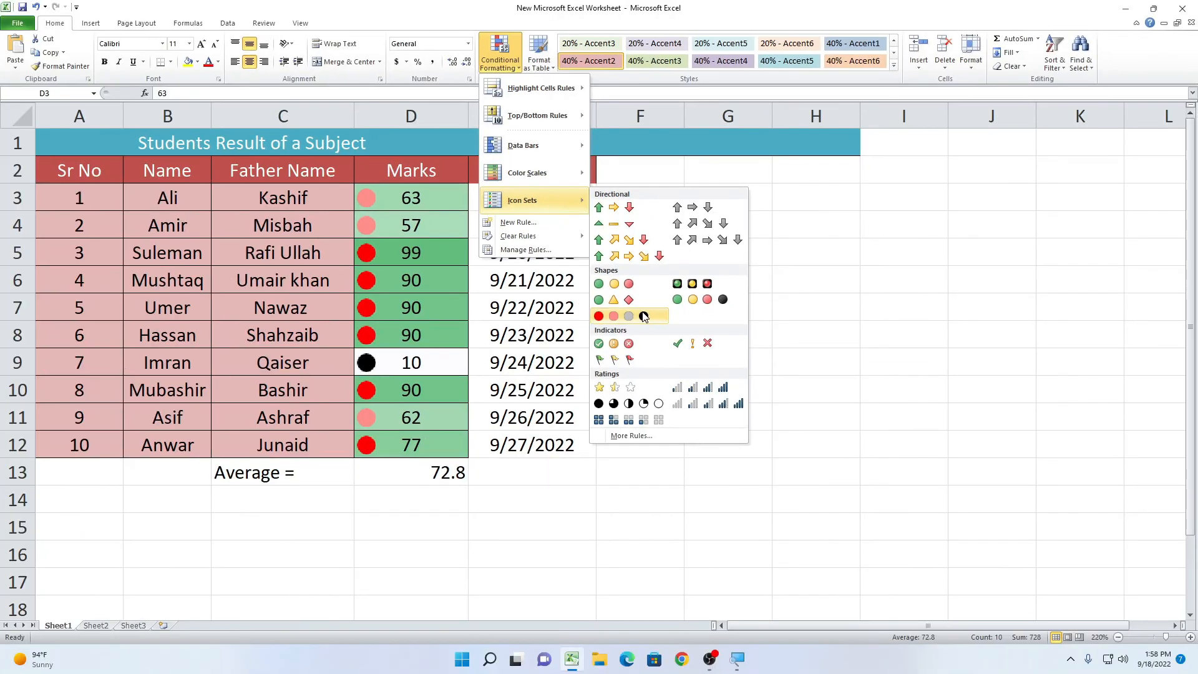
{"action": "mouse_move", "coordinate": [562, 242]}
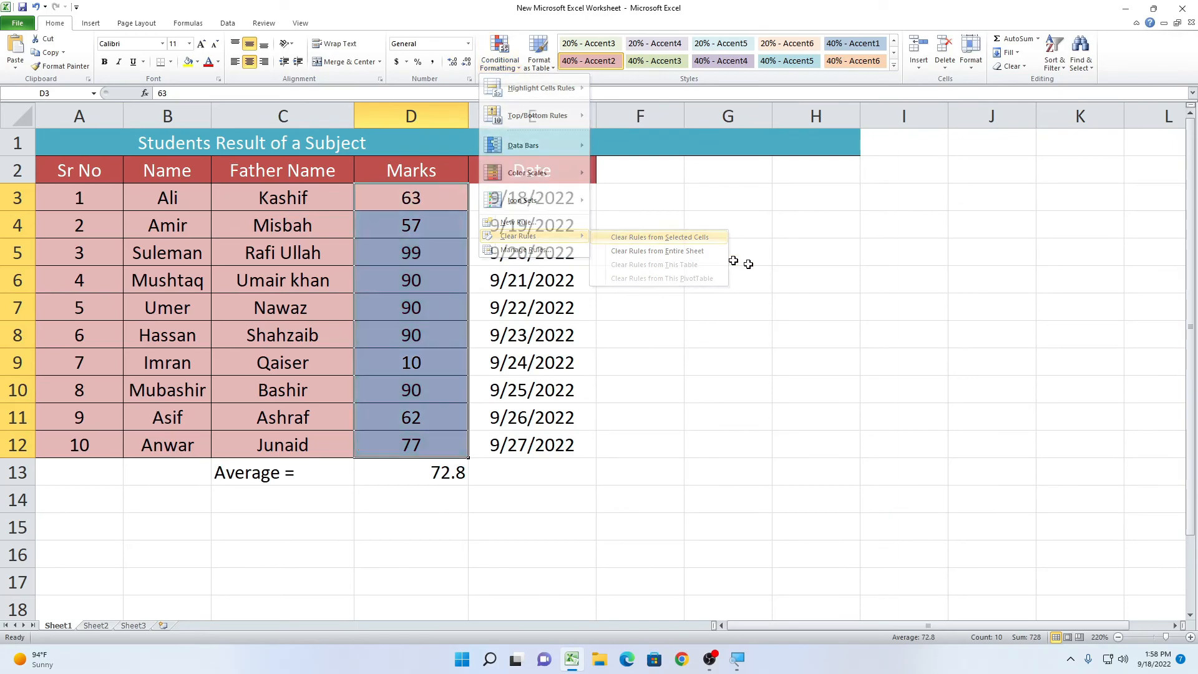
{"action": "left_click", "coordinate": [627, 237]}
{"action": "left_click_drag", "start_coordinate": [418, 200], "coordinate": [428, 441]}
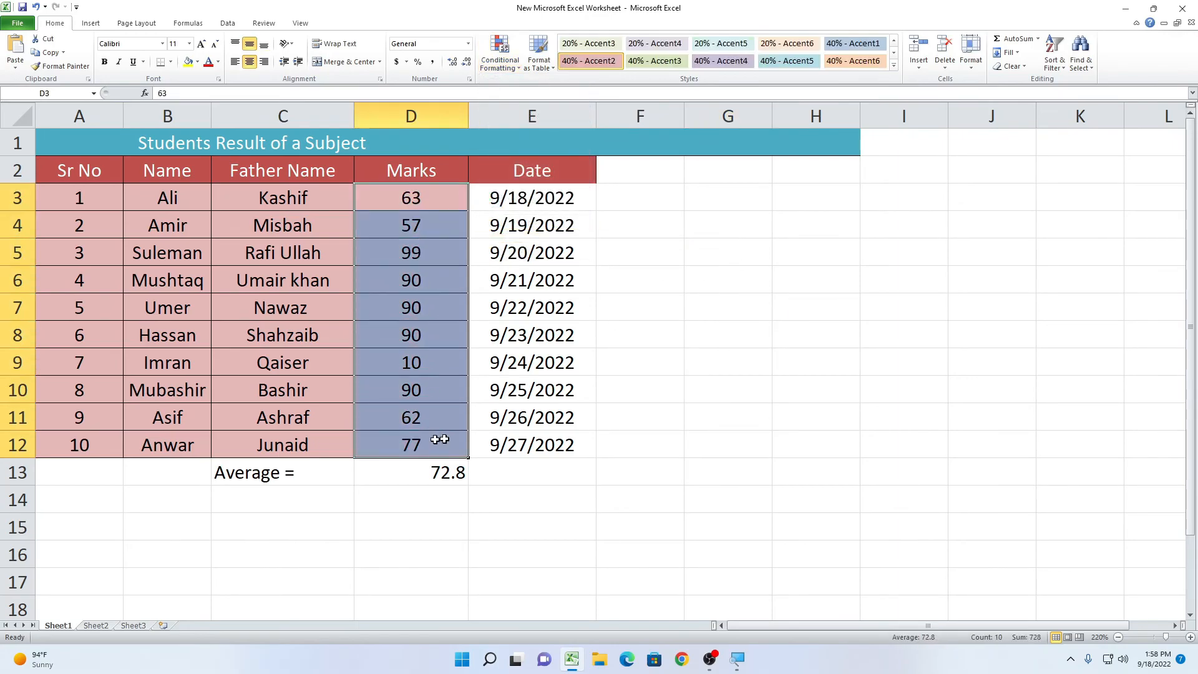
{"action": "left_click", "coordinate": [687, 473]}
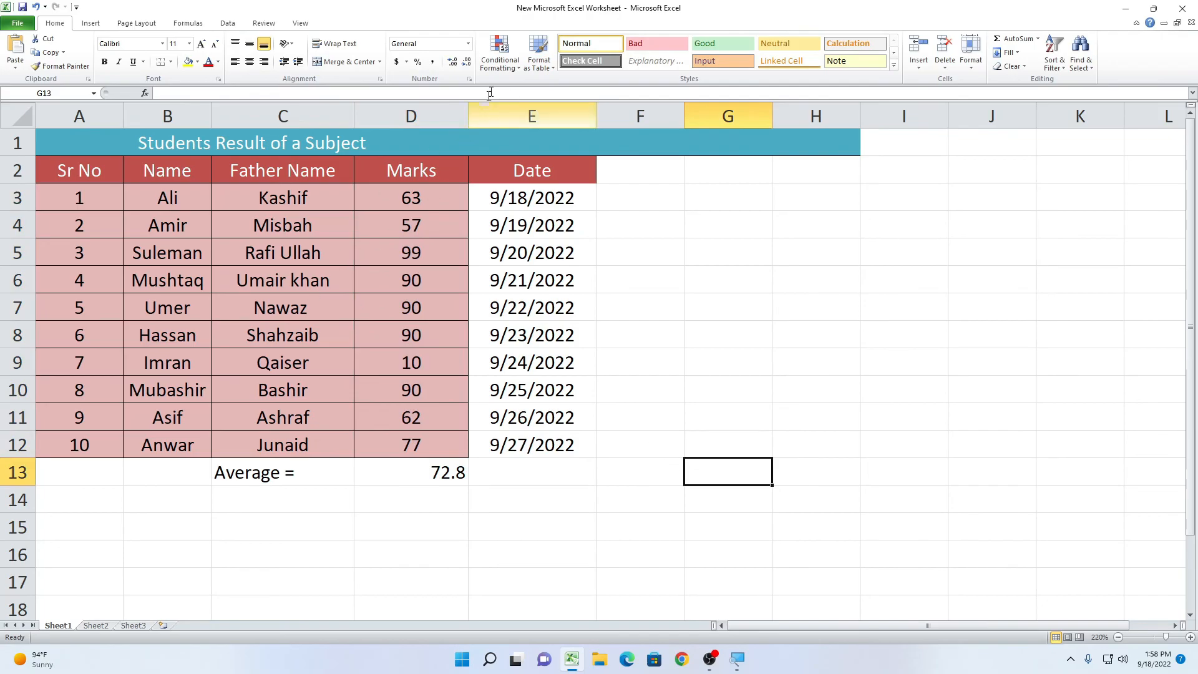
Review the rule types for a new formatting rule, including unique or duplicate values, without creating a rule.
{"action": "left_click", "coordinate": [498, 65]}
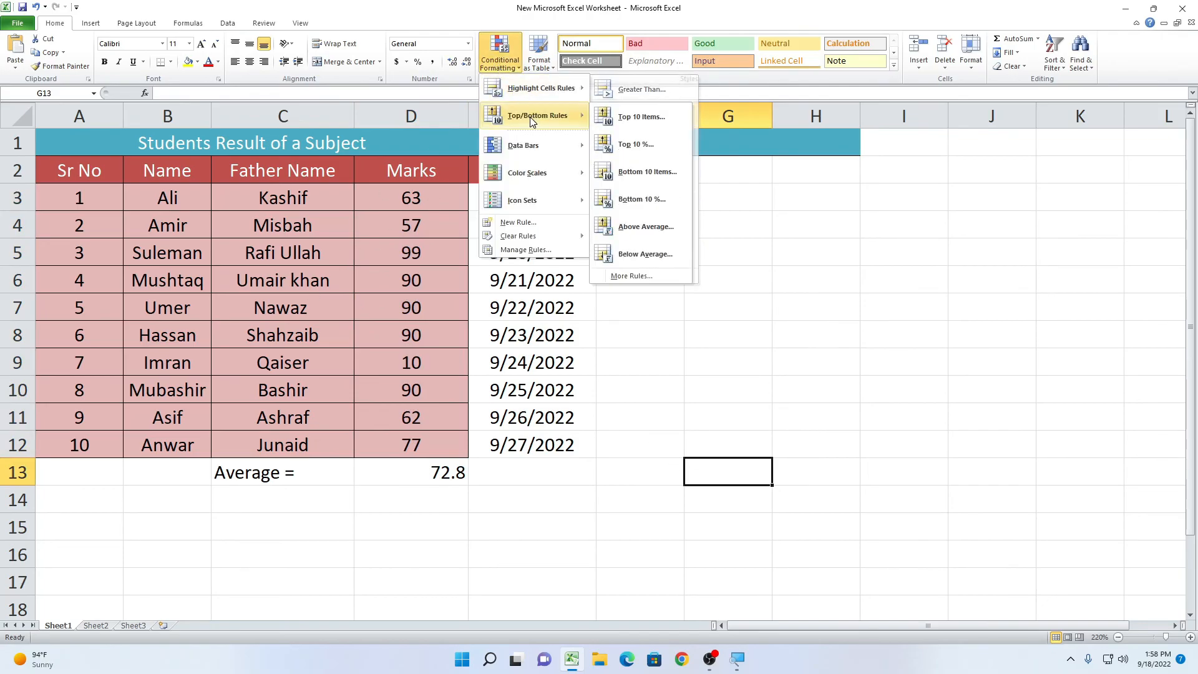
{"action": "left_click", "coordinate": [518, 222]}
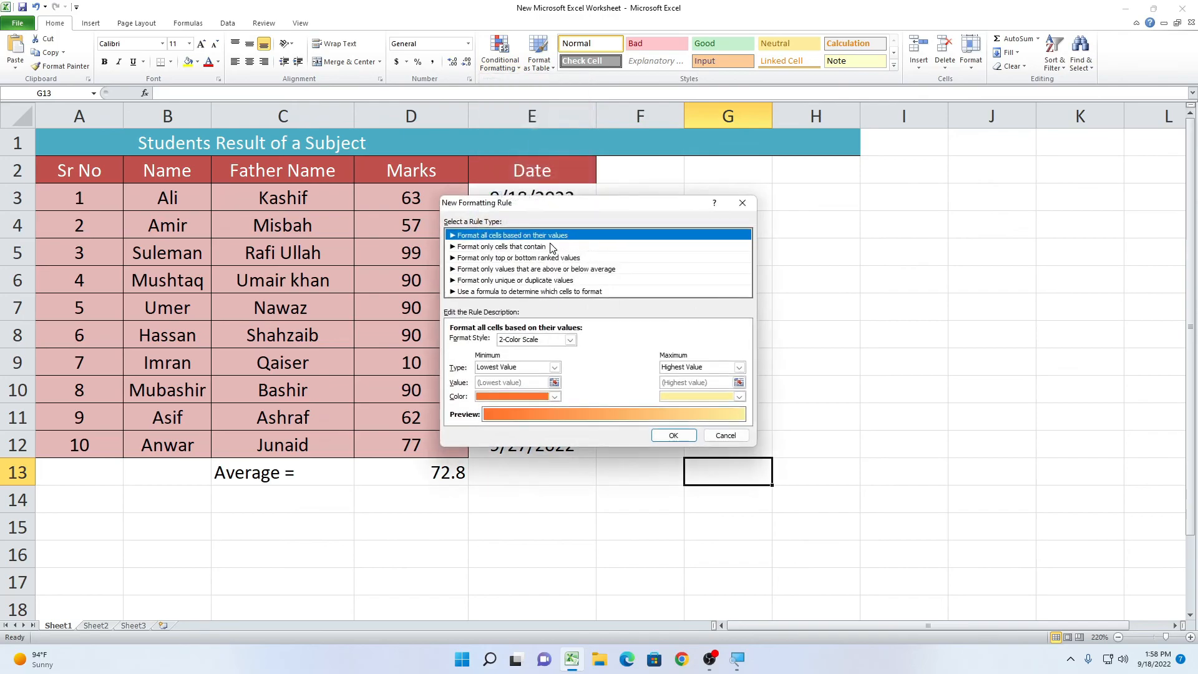
{"action": "left_click", "coordinate": [539, 269]}
{"action": "left_click", "coordinate": [569, 280]}
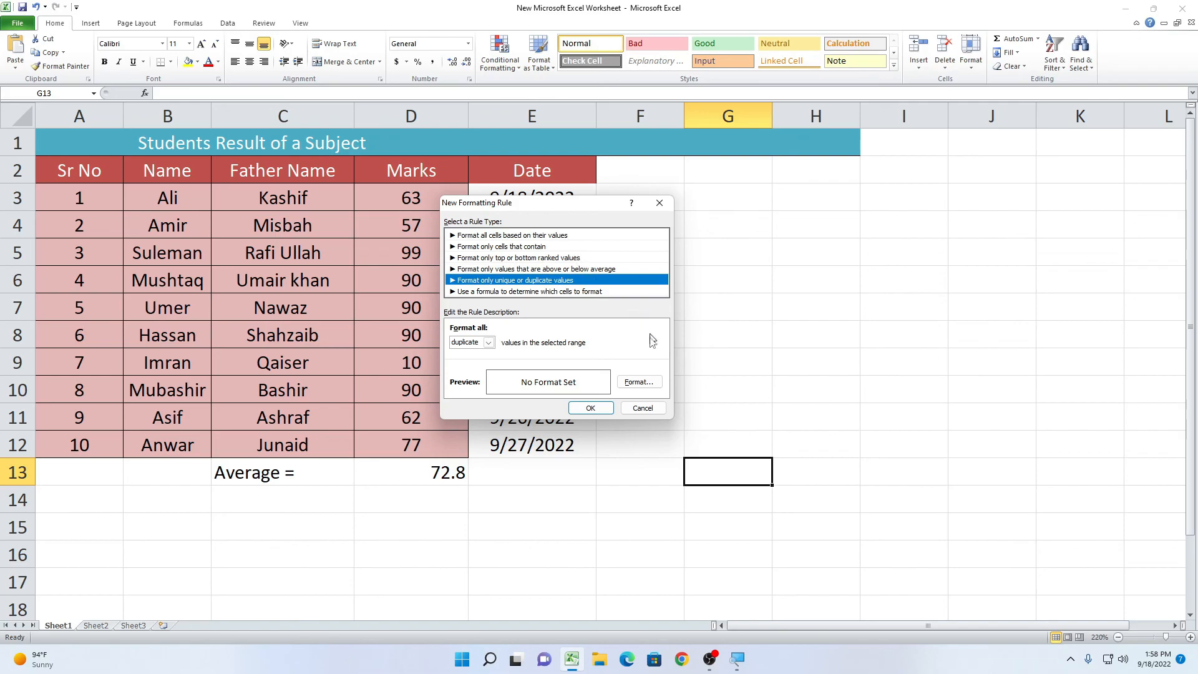
{"action": "left_click", "coordinate": [643, 408]}
Clear the conditional formatting rules from the entire sheet and select marks D3:D12.
{"action": "left_click", "coordinate": [504, 61]}
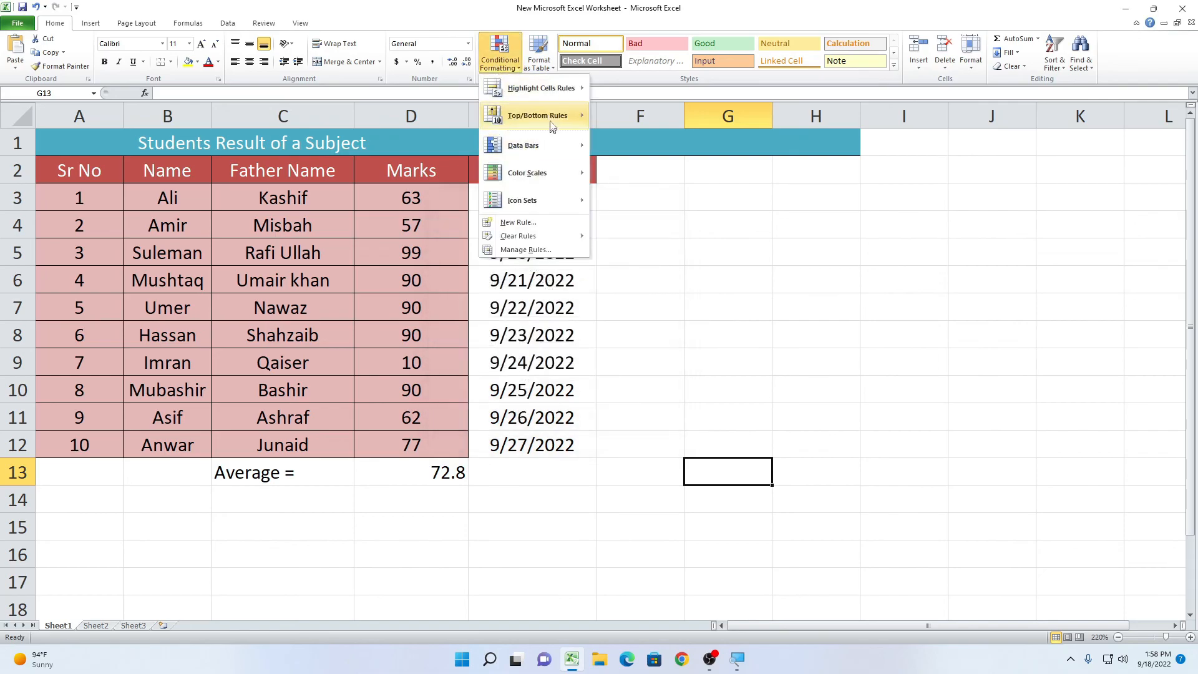
{"action": "left_click", "coordinate": [647, 249]}
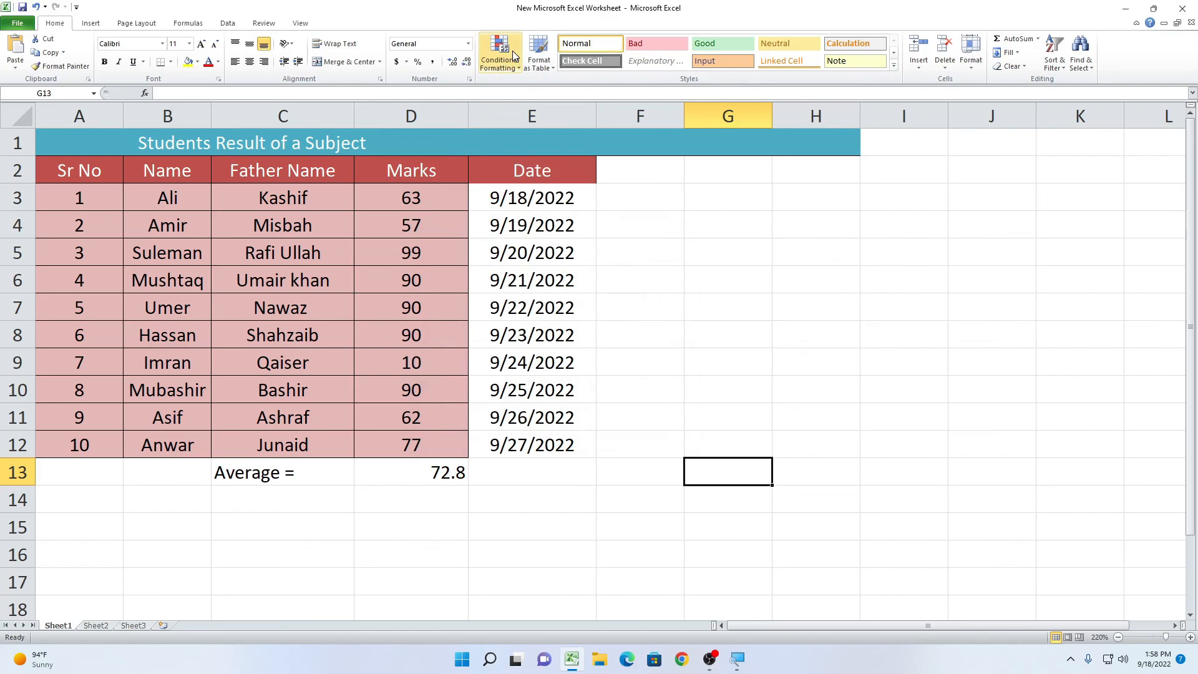
{"action": "left_click_drag", "start_coordinate": [572, 452], "coordinate": [407, 445]}
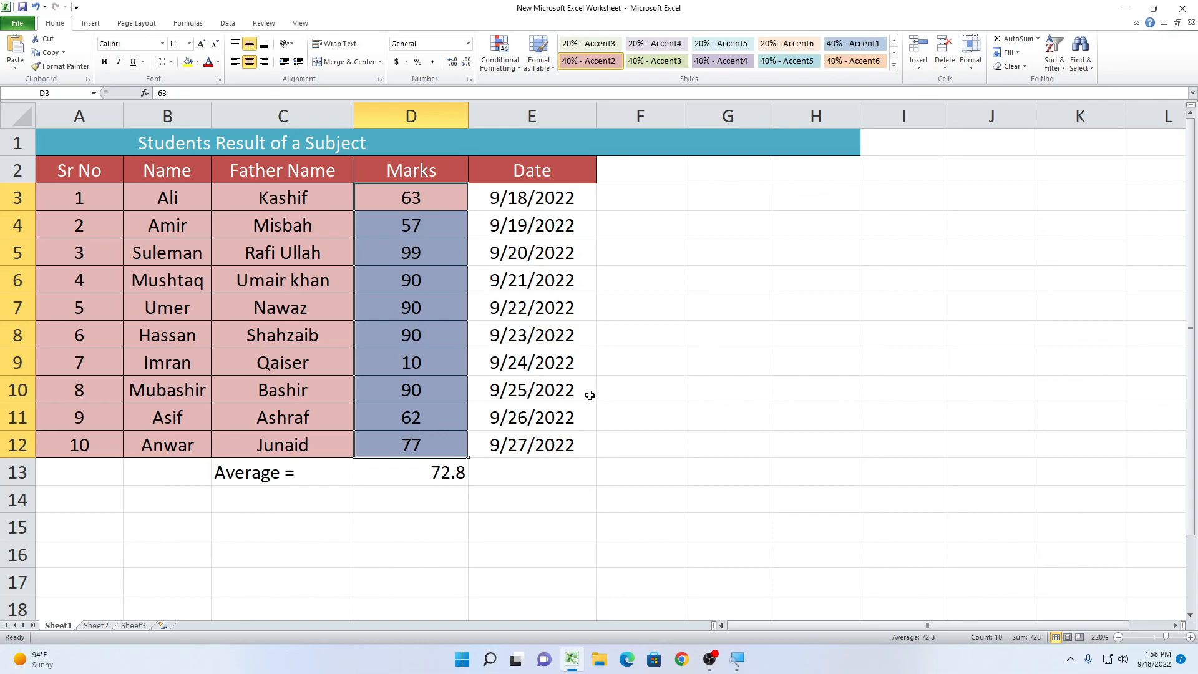